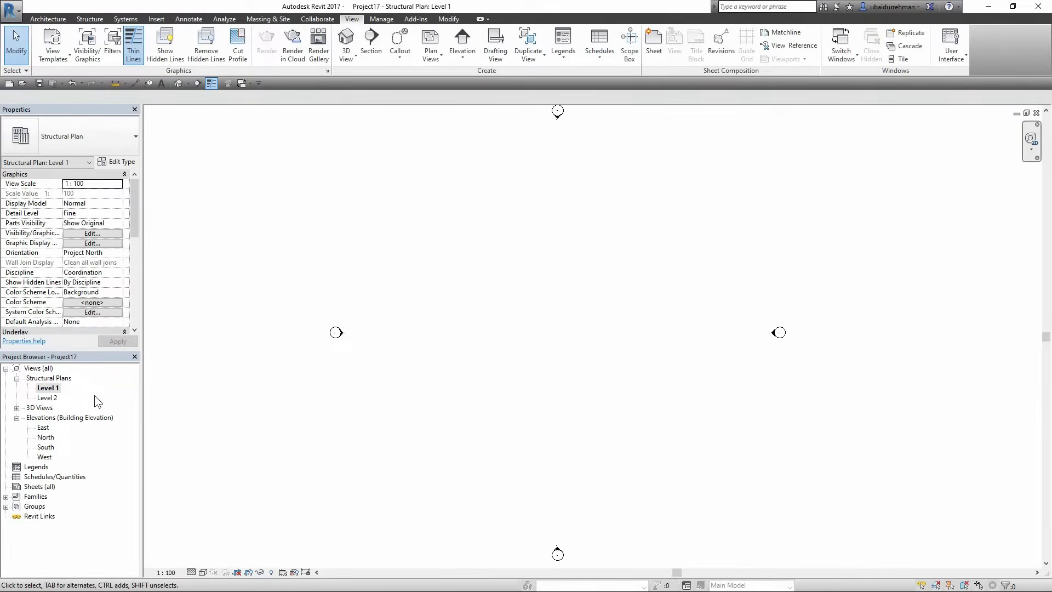
# - Place a 300 x 350mm M_Concrete-Rectangular-Column in the middle of the Level 1 plan, with its height reaching Level 2
pyautogui.click(99, 20)
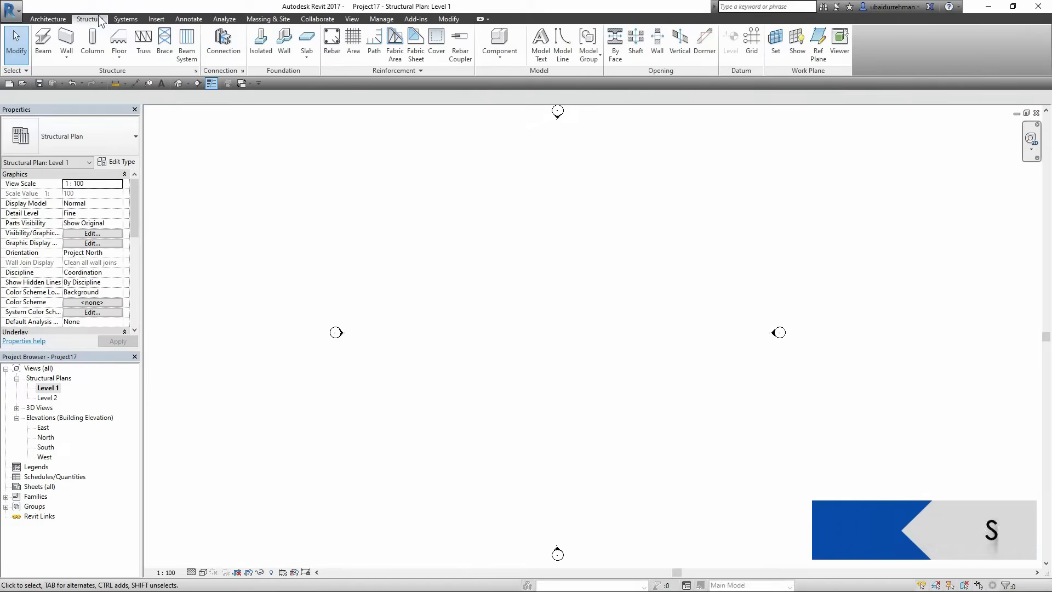
pyautogui.click(93, 43)
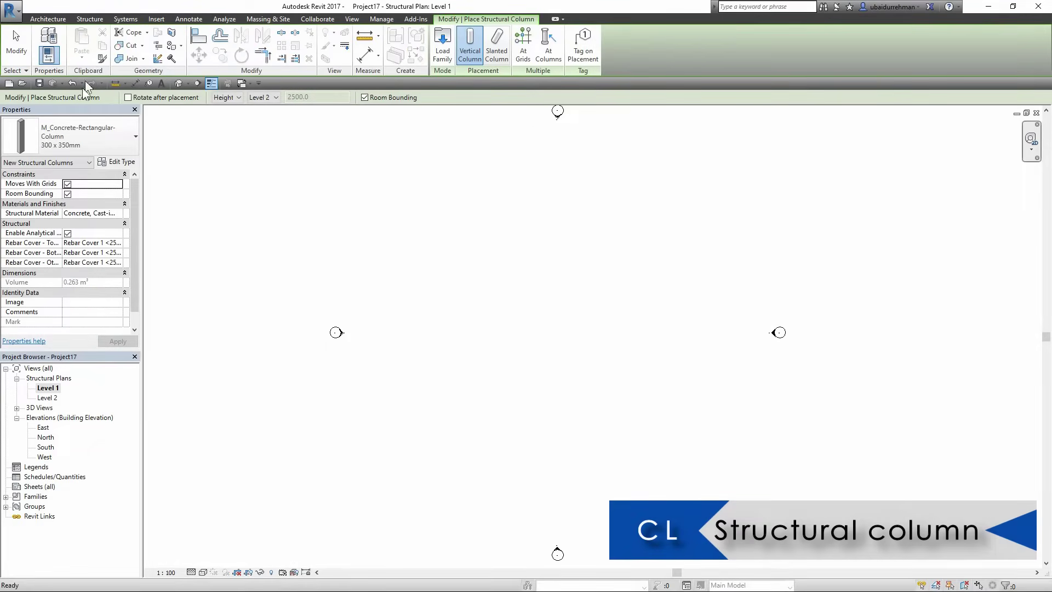
pyautogui.click(67, 144)
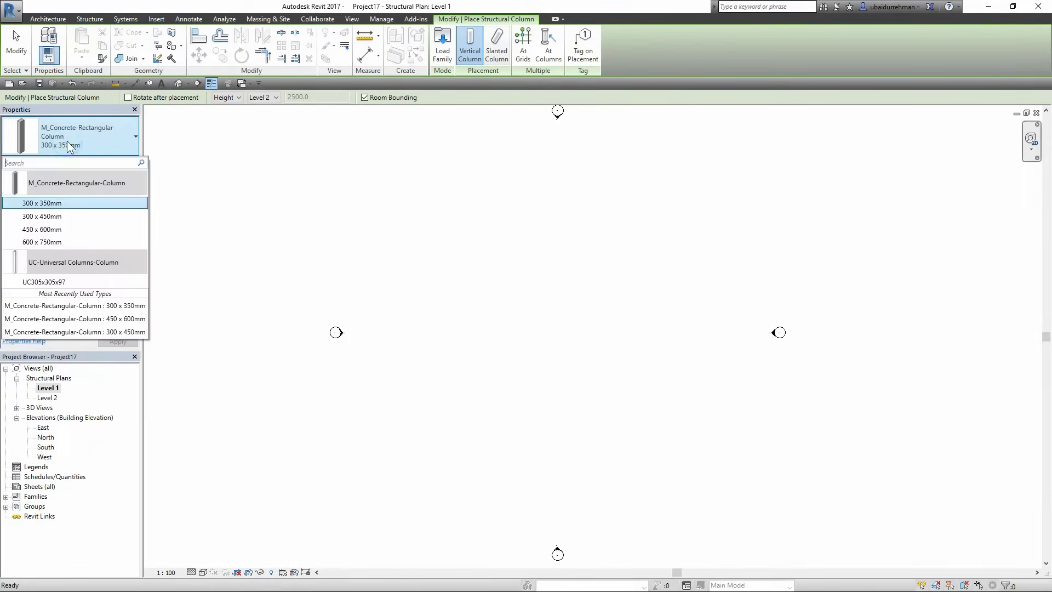
pyautogui.click(46, 206)
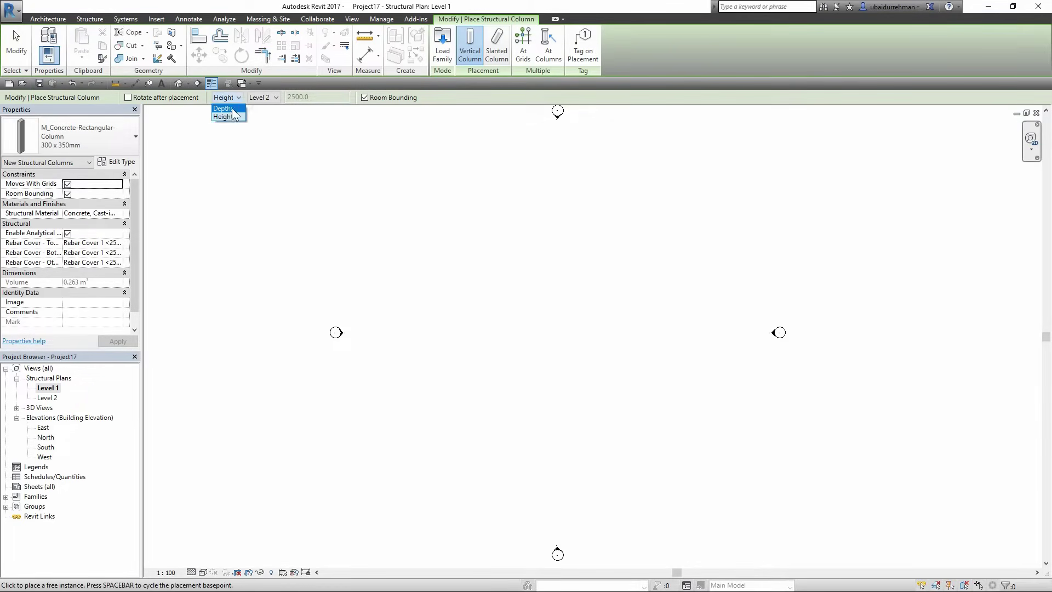
pyautogui.click(229, 116)
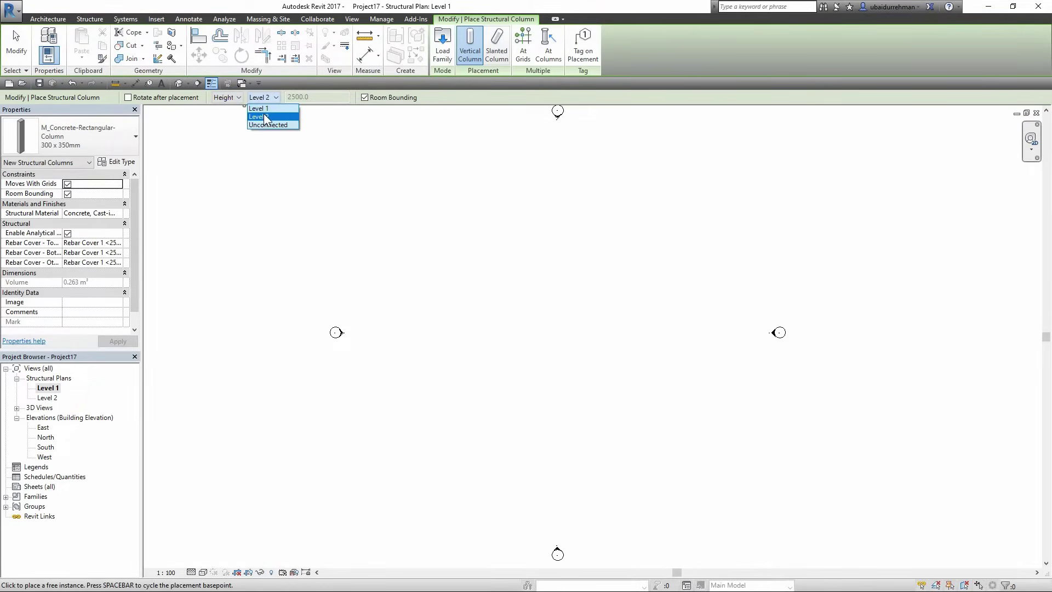
pyautogui.click(265, 116)
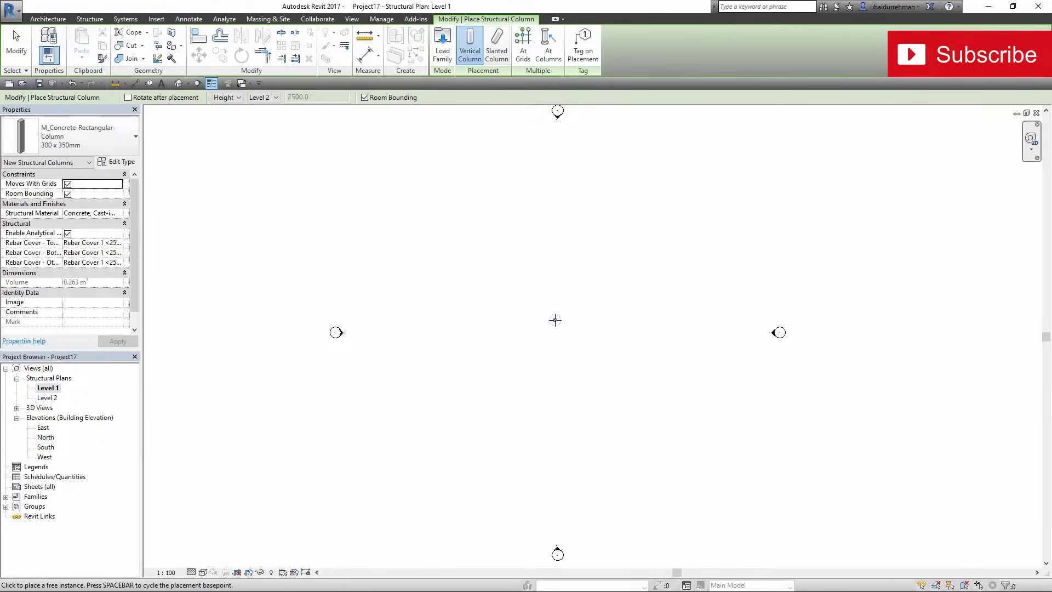
pyautogui.scroll(8, 555, 319)
pyautogui.scroll(5, 549, 327)
pyautogui.press('Escape')
pyautogui.press('Escape')
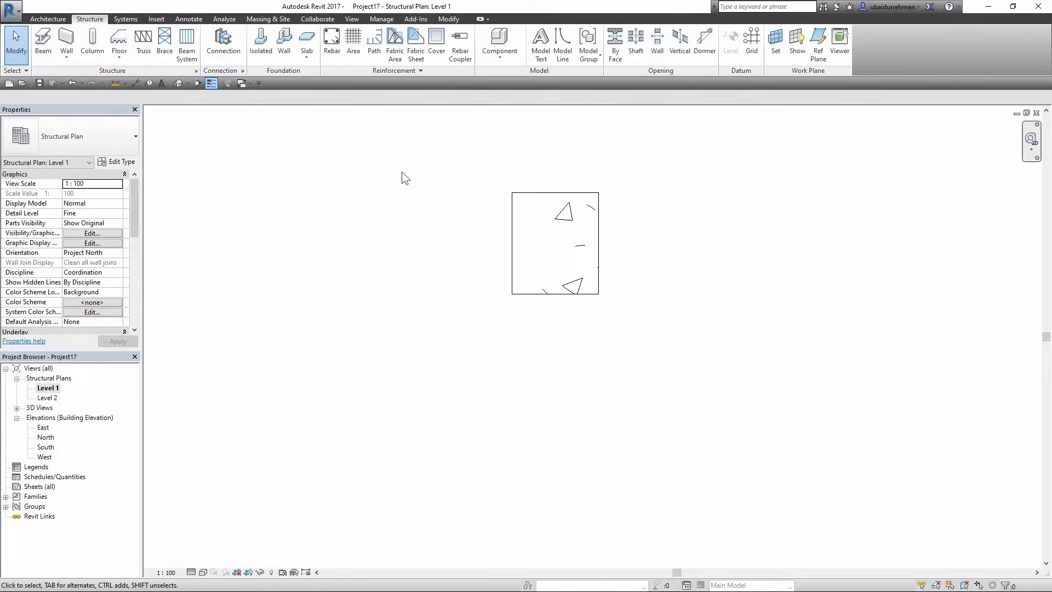
# - Place a 1000 x 800 x 350mm M_Footing-Rectangular isolated foundation centred under the column
pyautogui.click(256, 47)
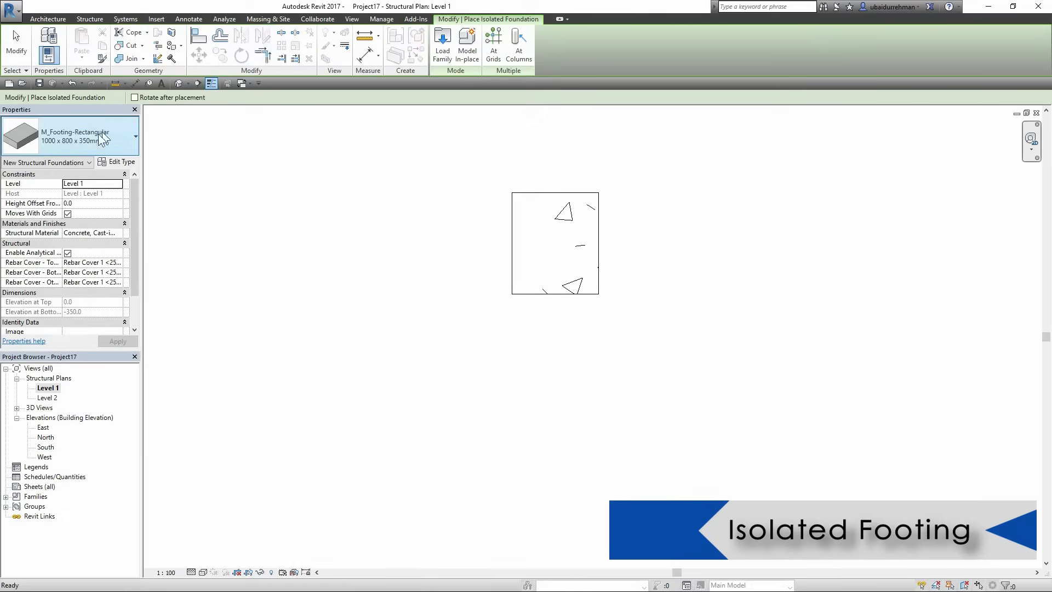
pyautogui.click(87, 143)
pyautogui.moveTo(50, 208)
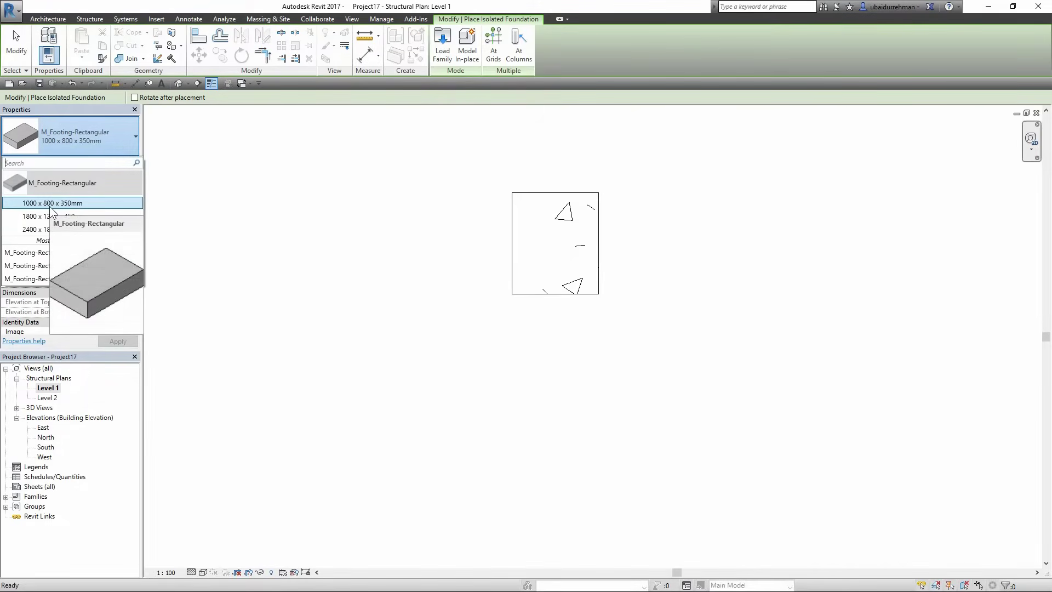
pyautogui.click(50, 203)
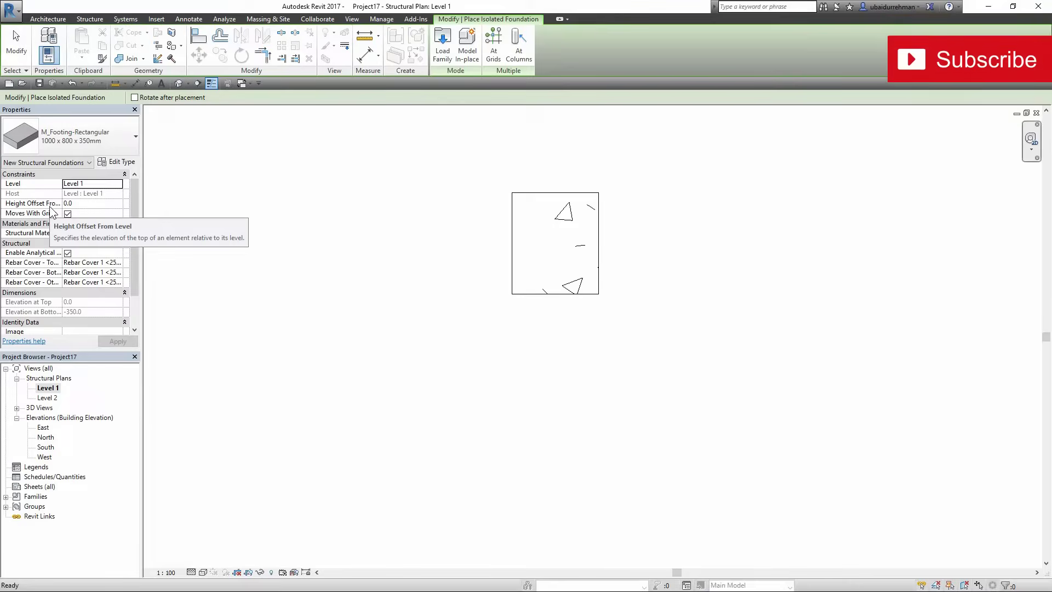
pyautogui.scroll(-2, 548, 263)
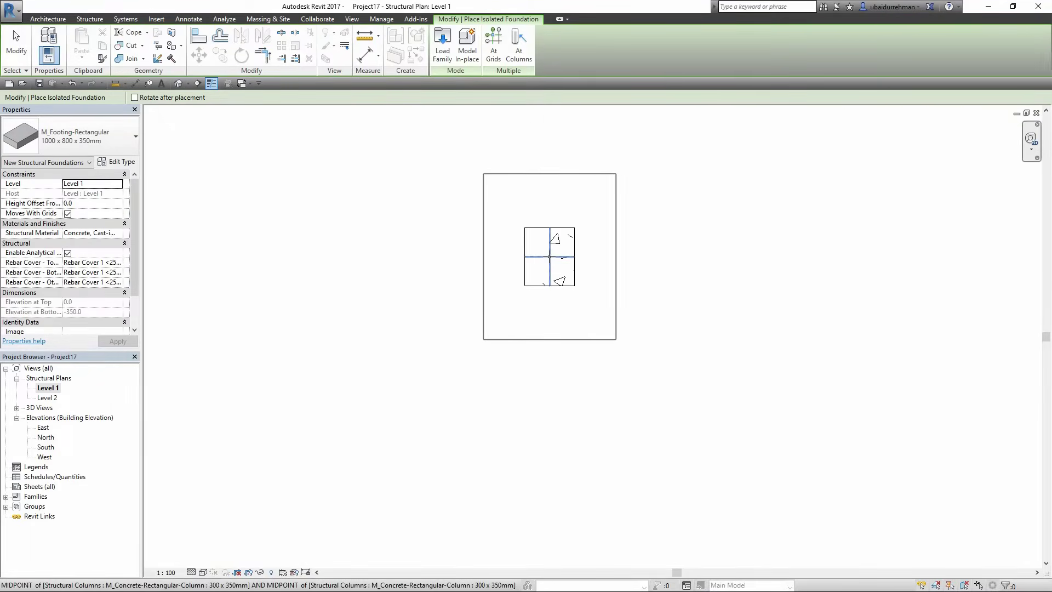
pyautogui.click(548, 256)
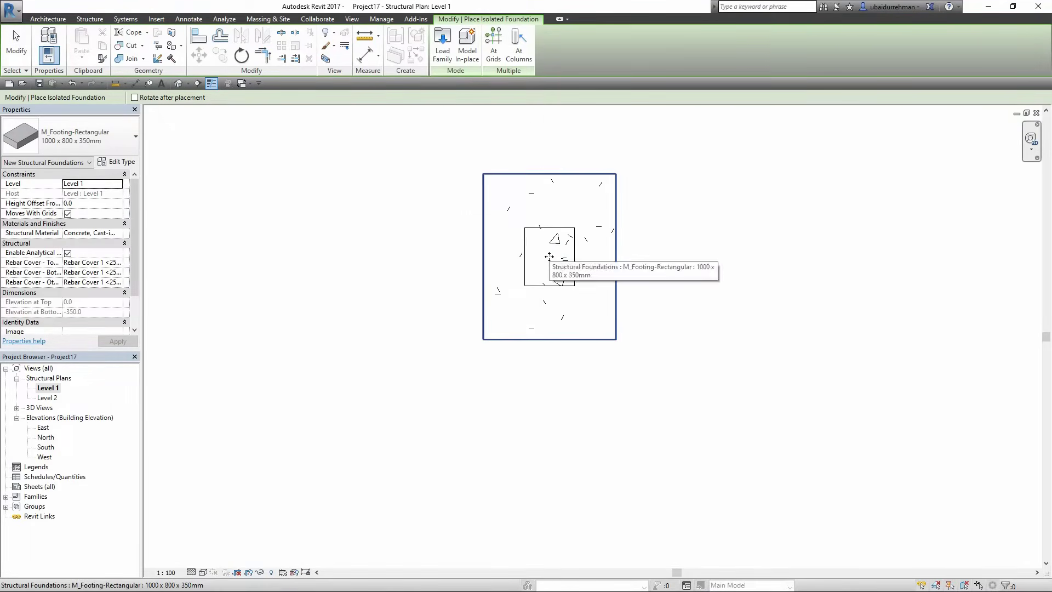
pyautogui.press('Escape')
pyautogui.press('Escape')
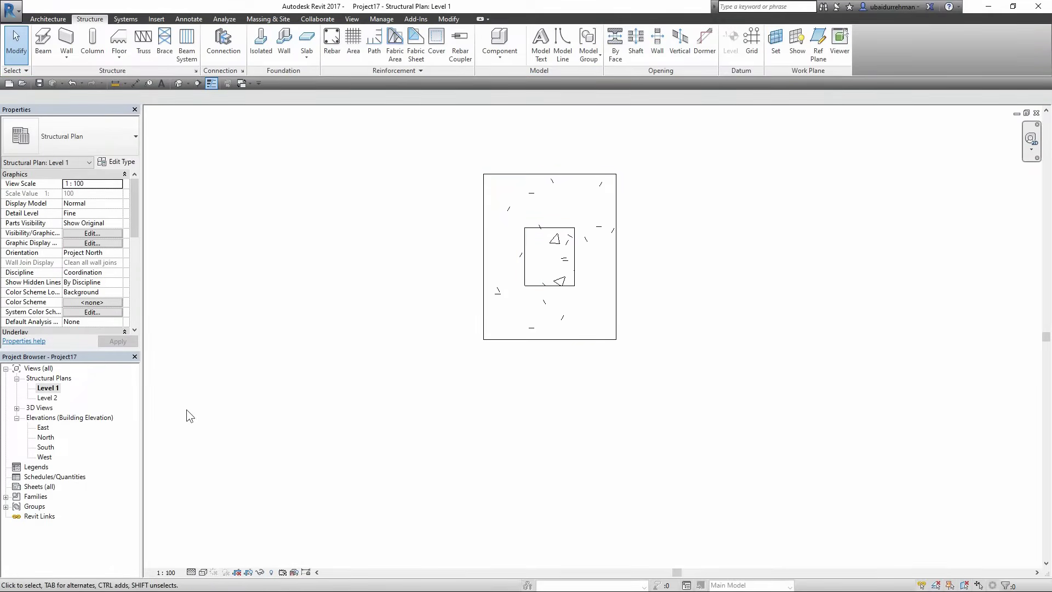
# - Open the South elevation and tile it beside the Level 1 structural plan
pyautogui.doubleClick(45, 447)
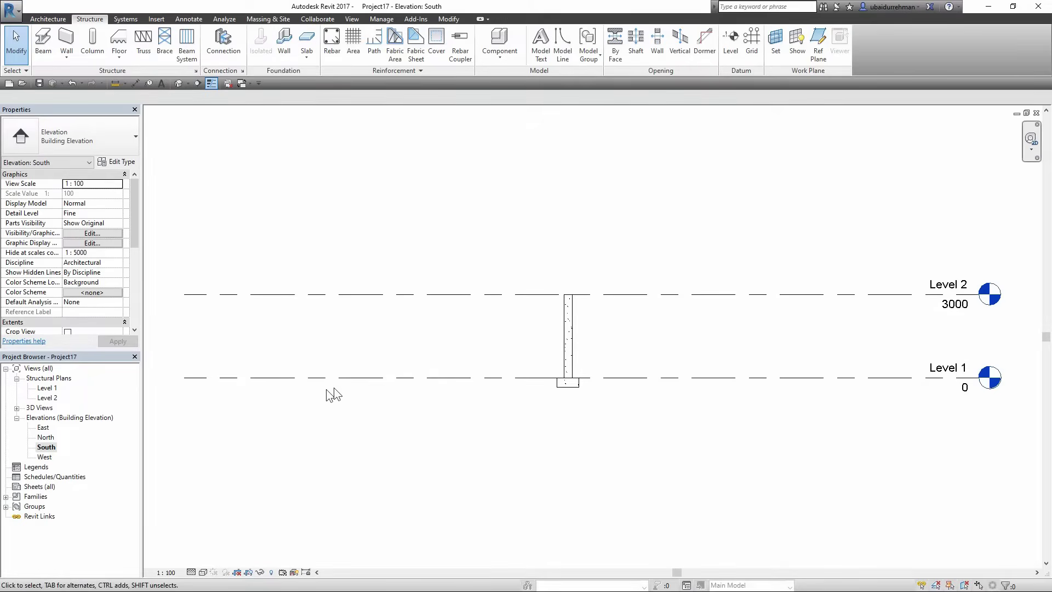
pyautogui.scroll(5, 565, 347)
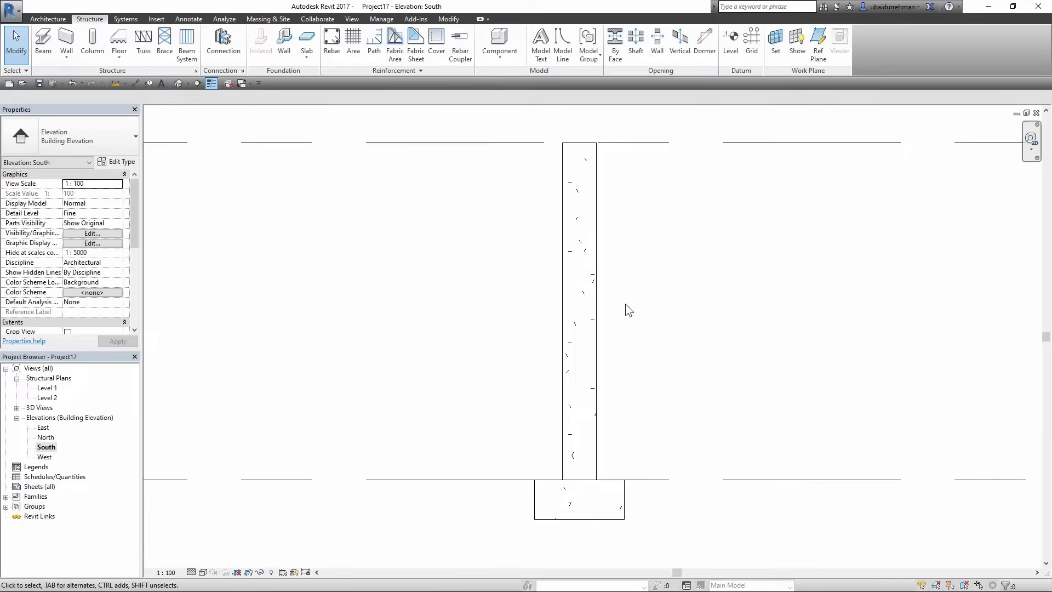
pyautogui.click(352, 19)
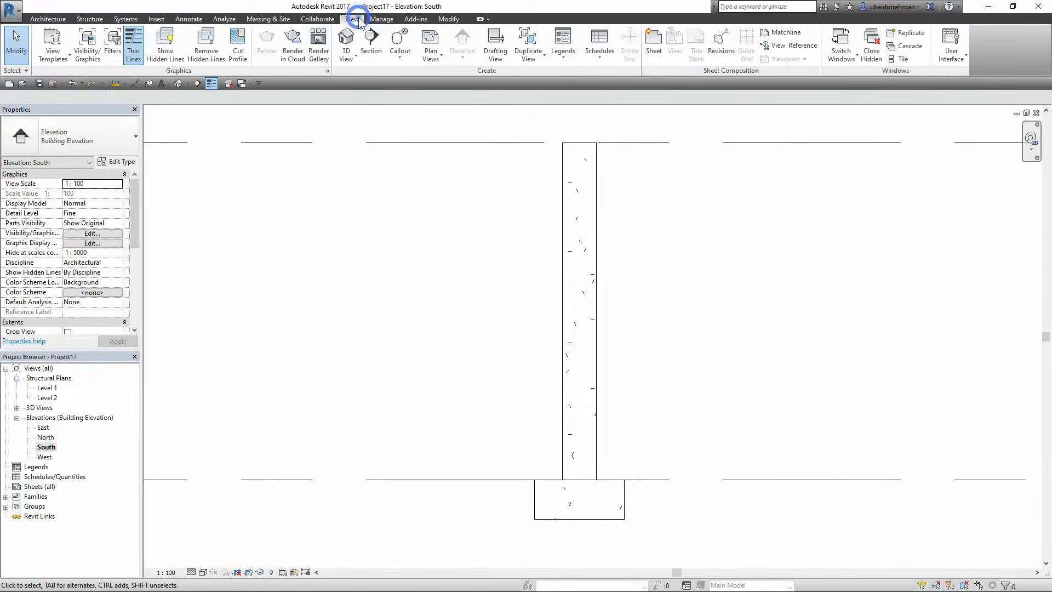
pyautogui.click(899, 58)
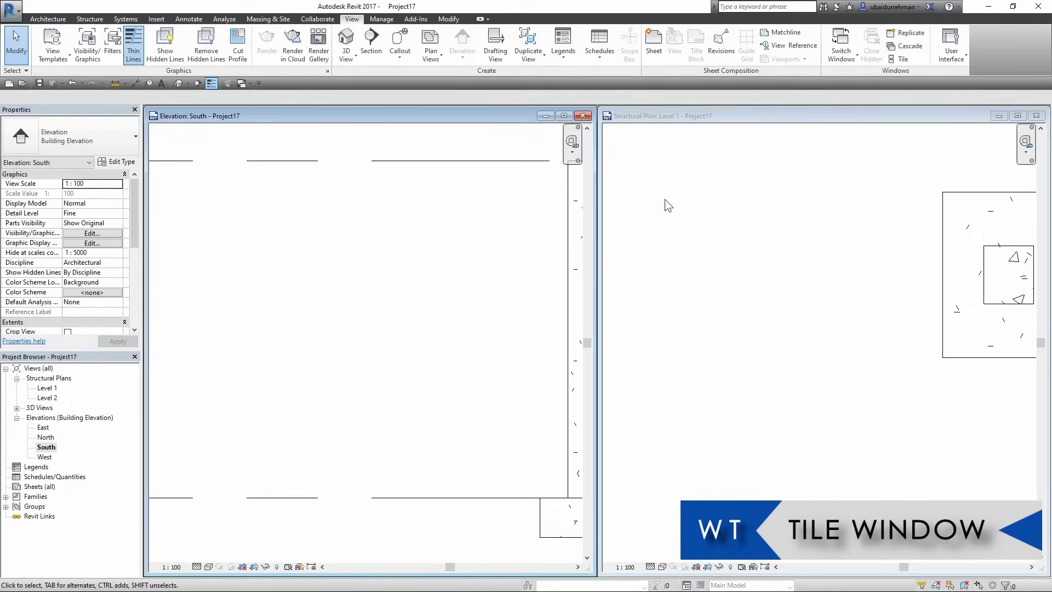
# - Frame the column and footing in both tiled views and make the Level 1 plan the active view
pyautogui.scroll(4, 932, 202)
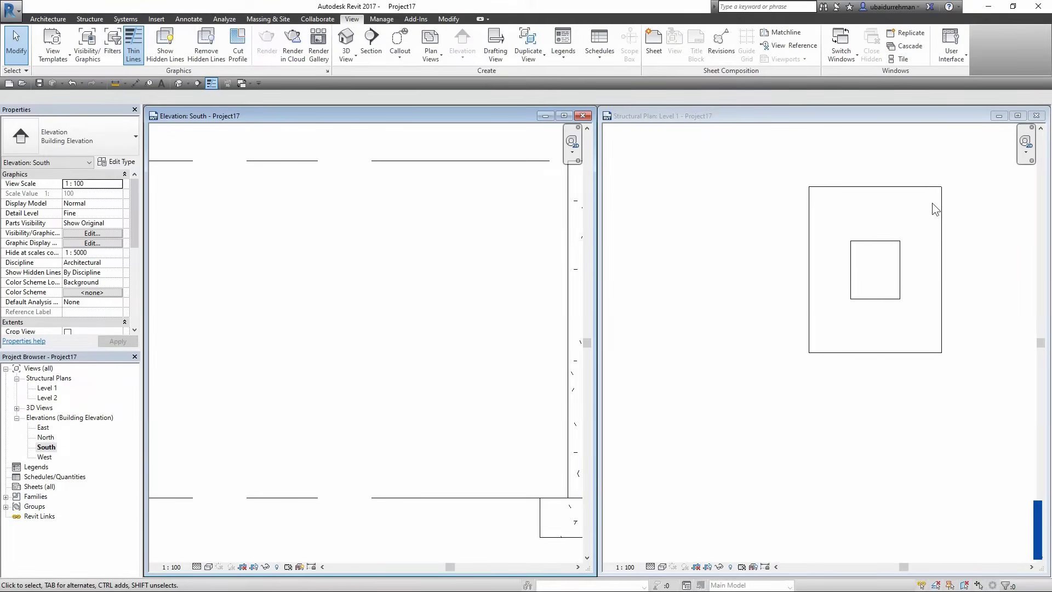
pyautogui.scroll(-2, 449, 246)
pyautogui.moveTo(432, 249); pyautogui.dragTo(260, 253, button='middle')
pyautogui.scroll(3, 322, 288)
pyautogui.moveTo(327, 284); pyautogui.dragTo(277, 289, button='middle')
pyautogui.scroll(2, 278, 300)
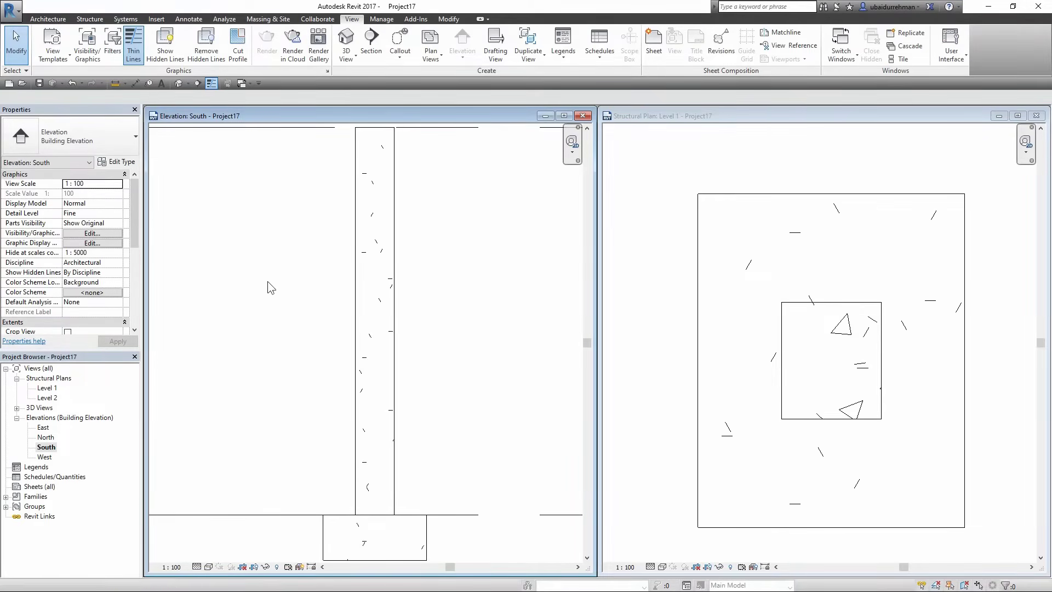
pyautogui.scroll(1, 870, 363)
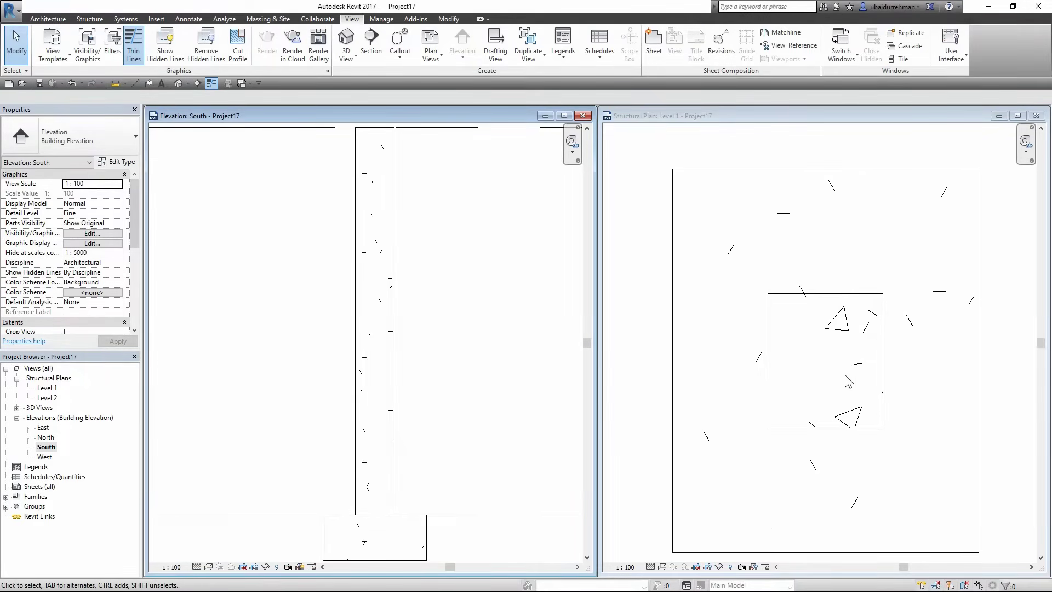
pyautogui.click(834, 343)
pyautogui.moveTo(834, 341); pyautogui.dragTo(833, 331, button='middle')
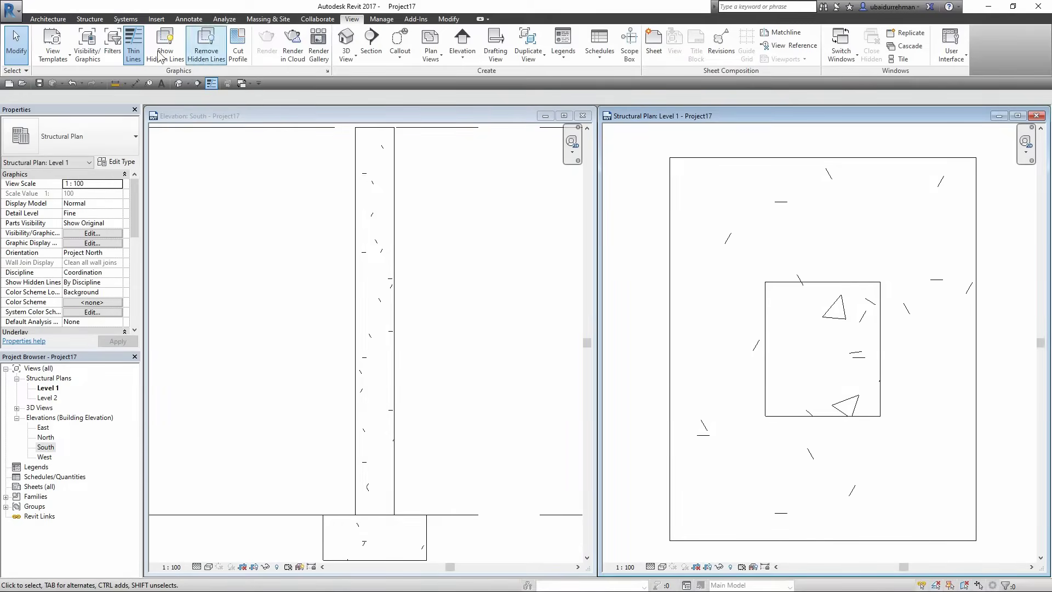
# - Dismiss the save reminder and place a 10M stirrup of rebar shape M_T1 inside the column in the Level 1 plan
pyautogui.click(88, 20)
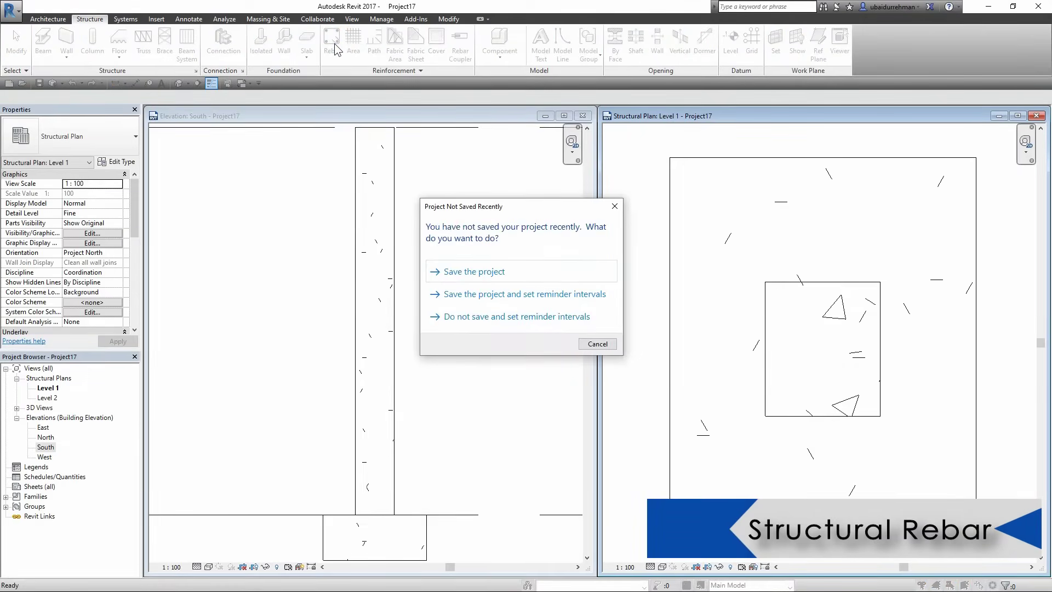
pyautogui.click(594, 345)
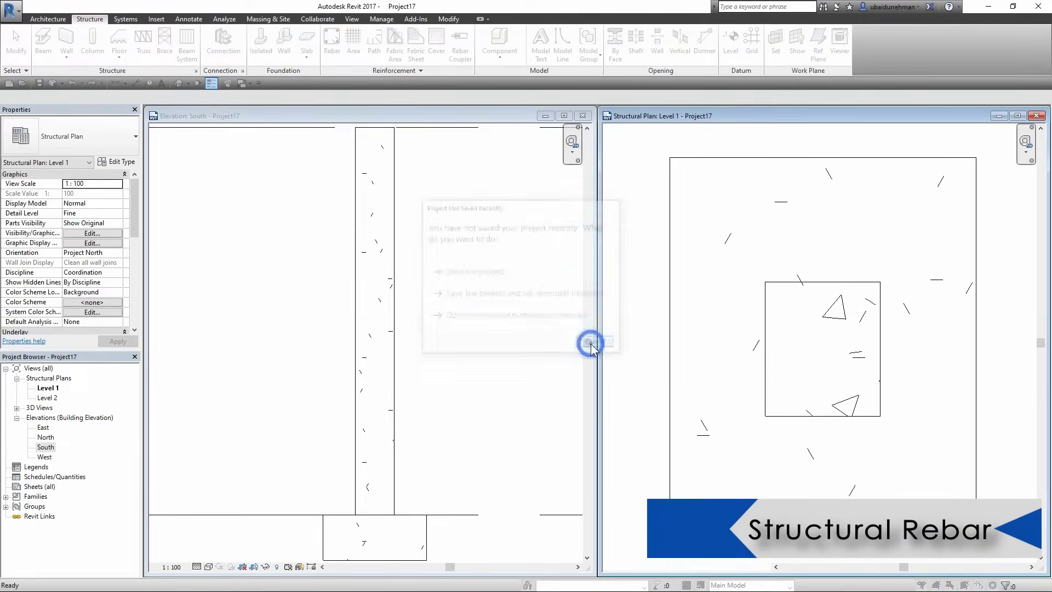
pyautogui.click(550, 324)
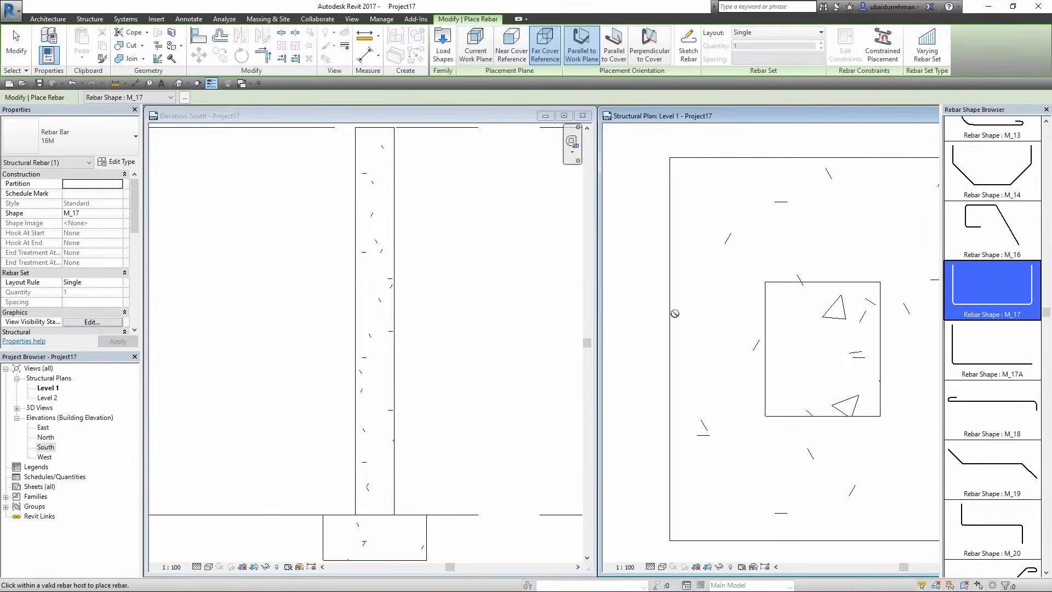
pyautogui.scroll(-5, 1014, 387)
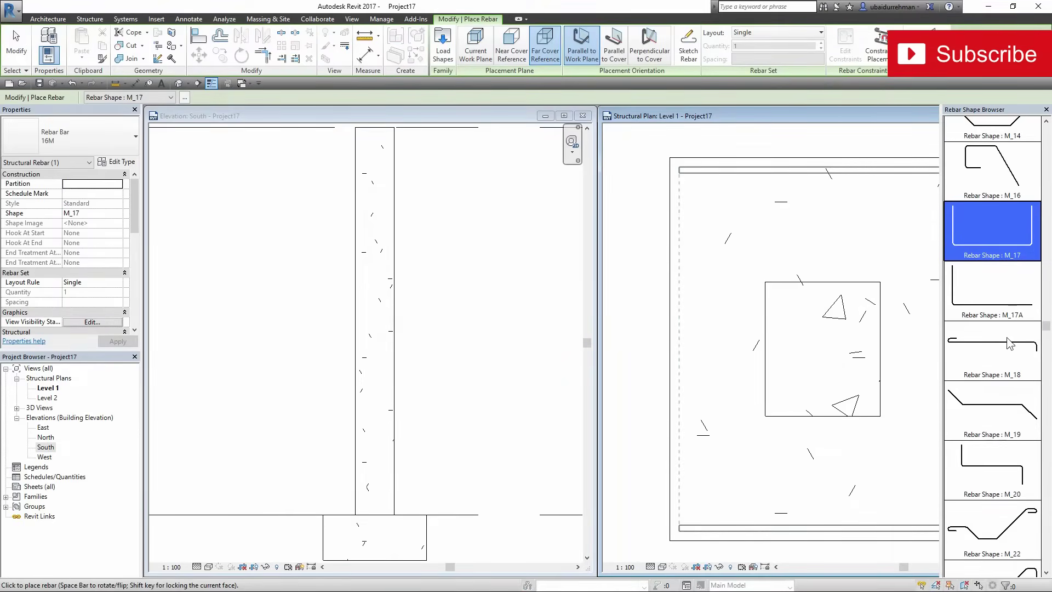
pyautogui.scroll(-9, 1003, 346)
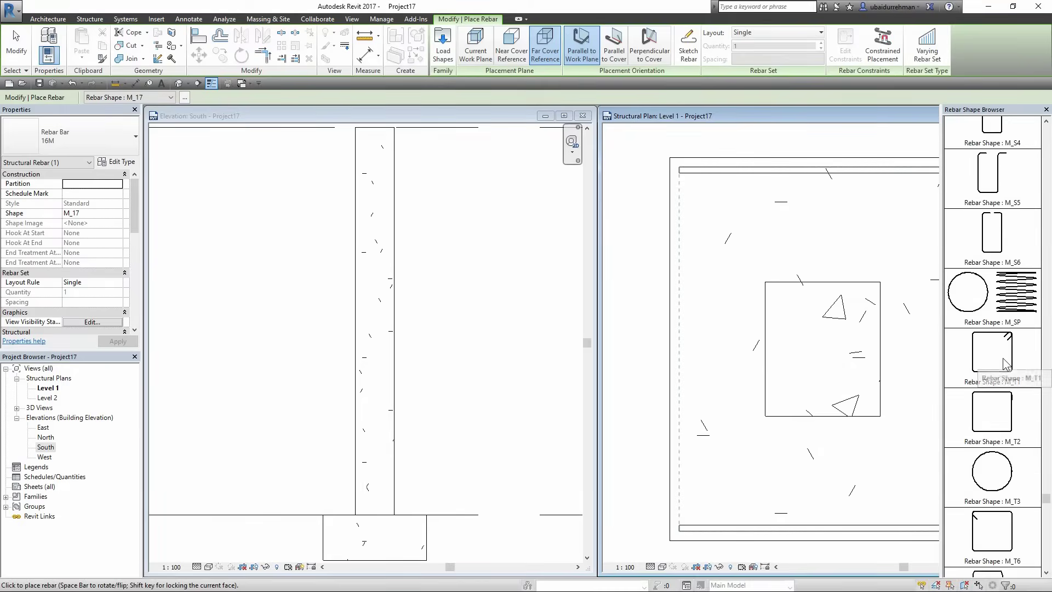
pyautogui.click(1006, 364)
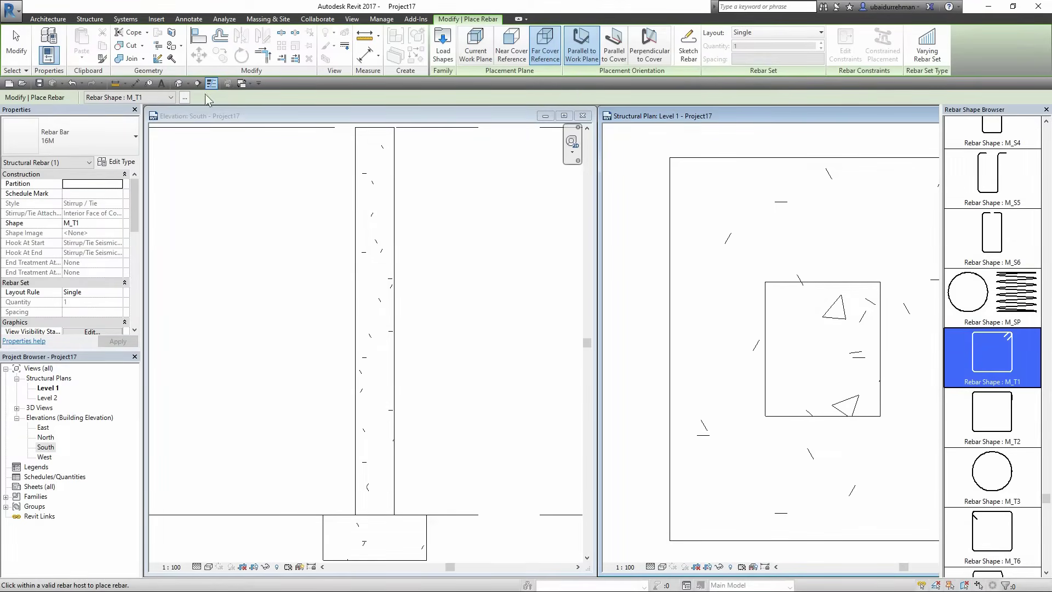
pyautogui.click(65, 142)
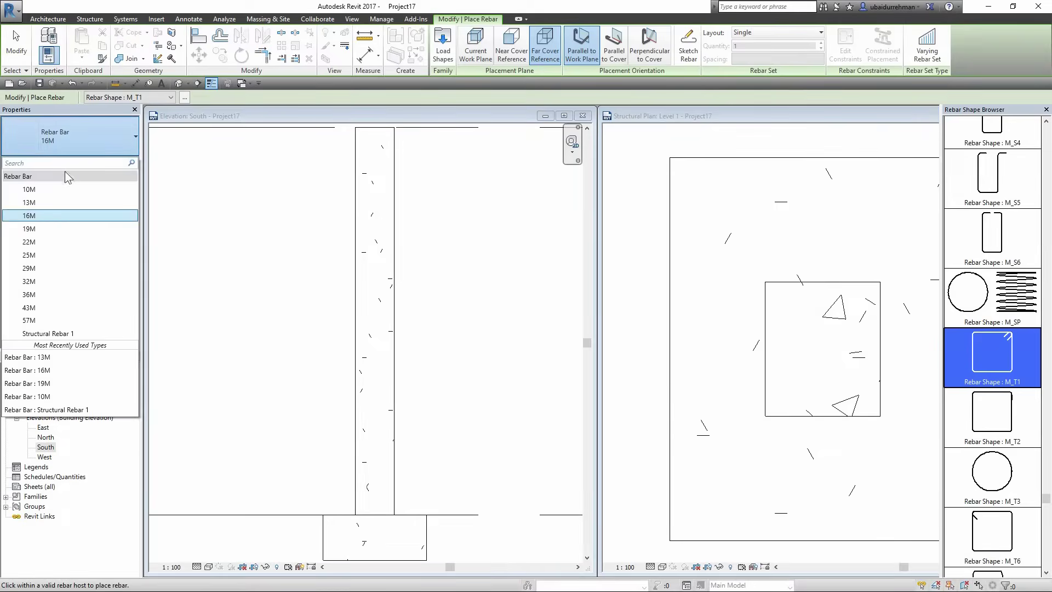
pyautogui.click(52, 189)
pyautogui.click(720, 327)
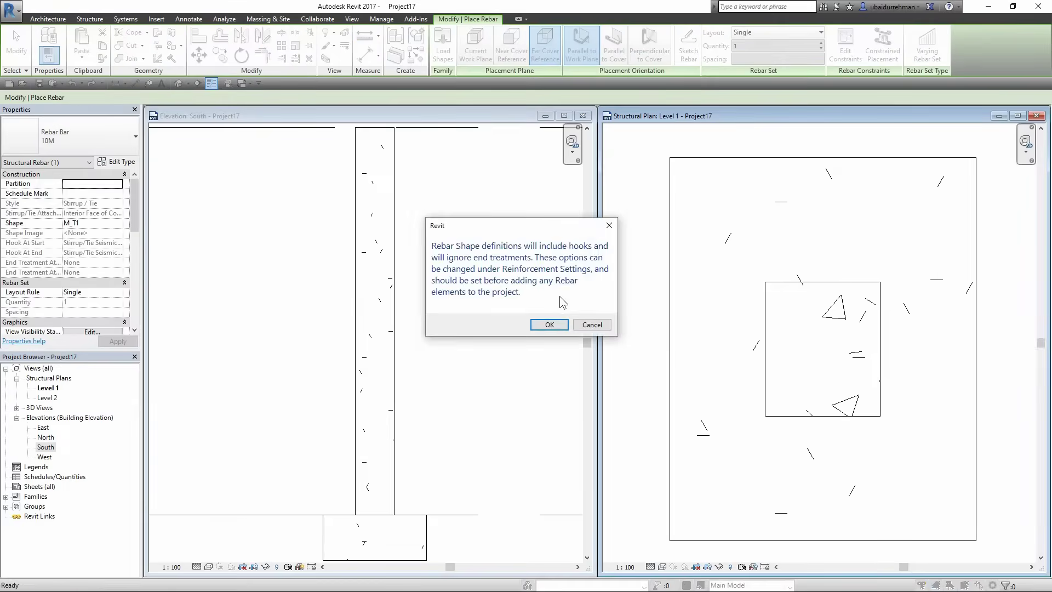
pyautogui.click(557, 327)
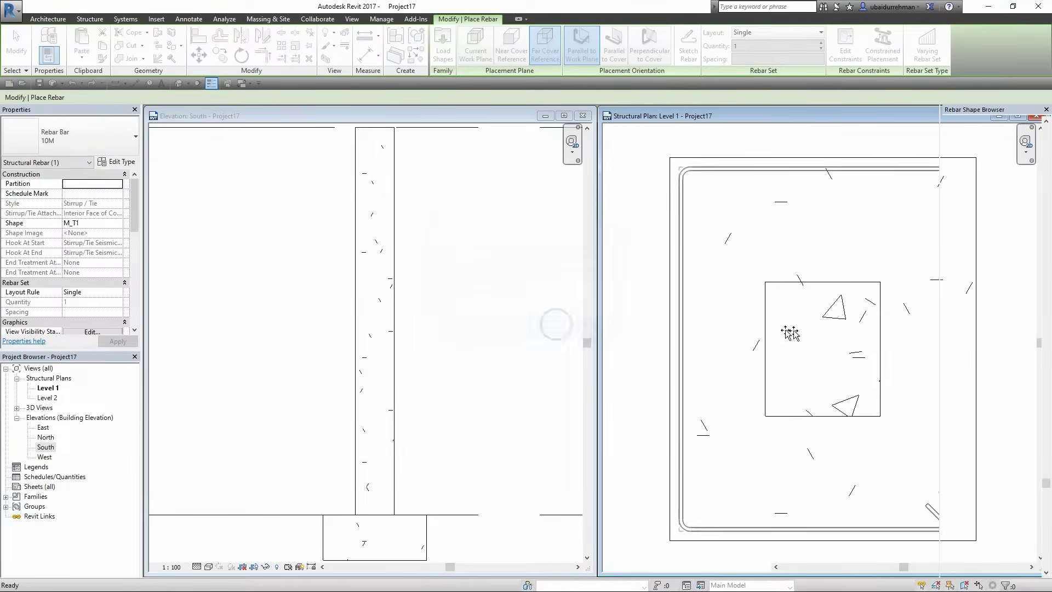
pyautogui.click(856, 335)
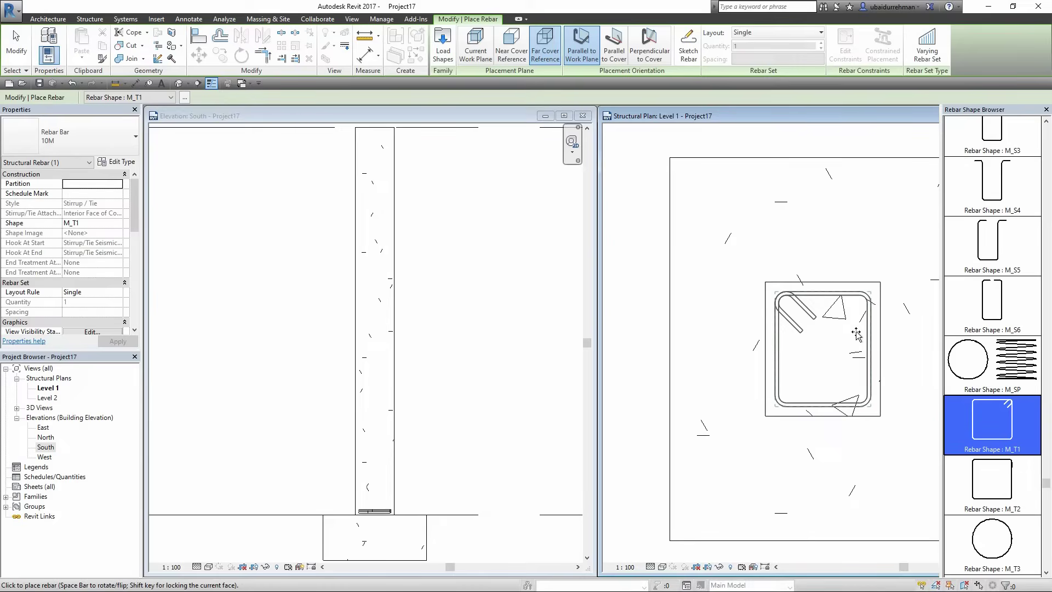
pyautogui.press('Escape')
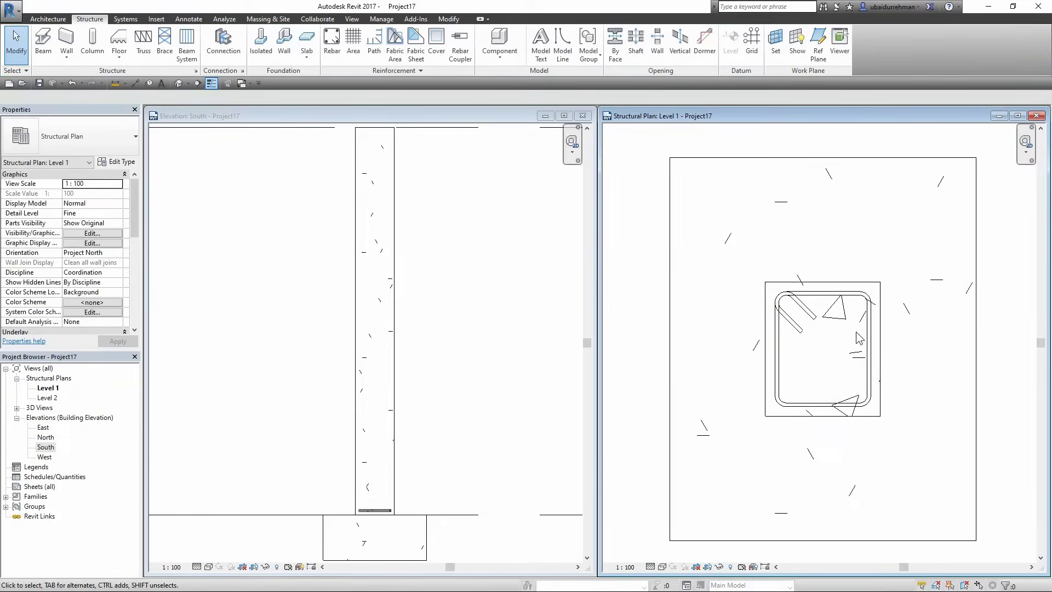
# - Place 16M straight bars of rebar shape M_00, oriented perpendicular to cover, in the four inside corners of the column stirrup in the Level 1 plan
pyautogui.click(331, 48)
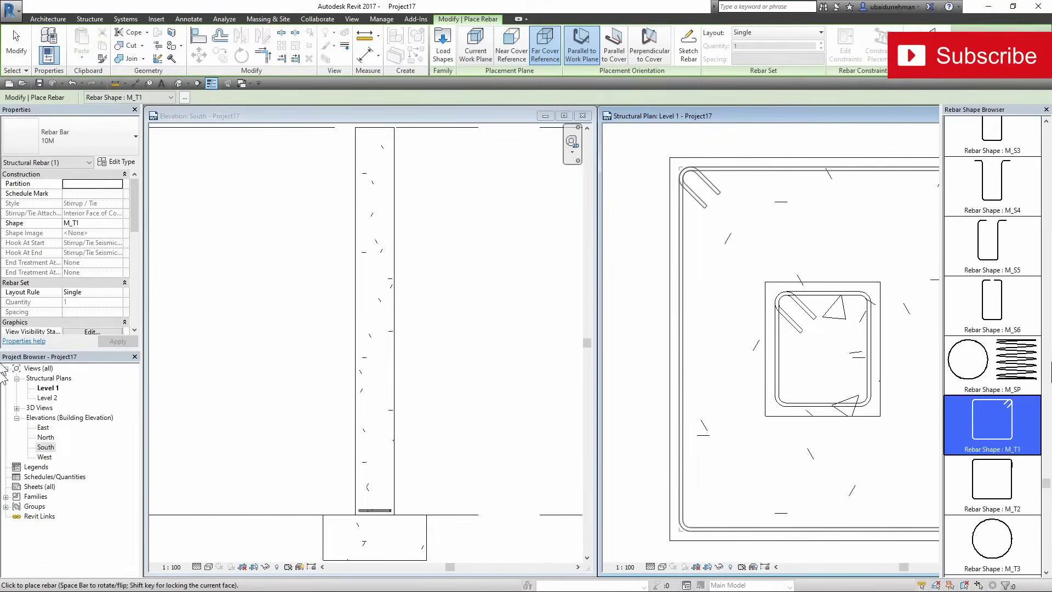
pyautogui.moveTo(1046, 482); pyautogui.dragTo(1045, 129)
pyautogui.click(984, 133)
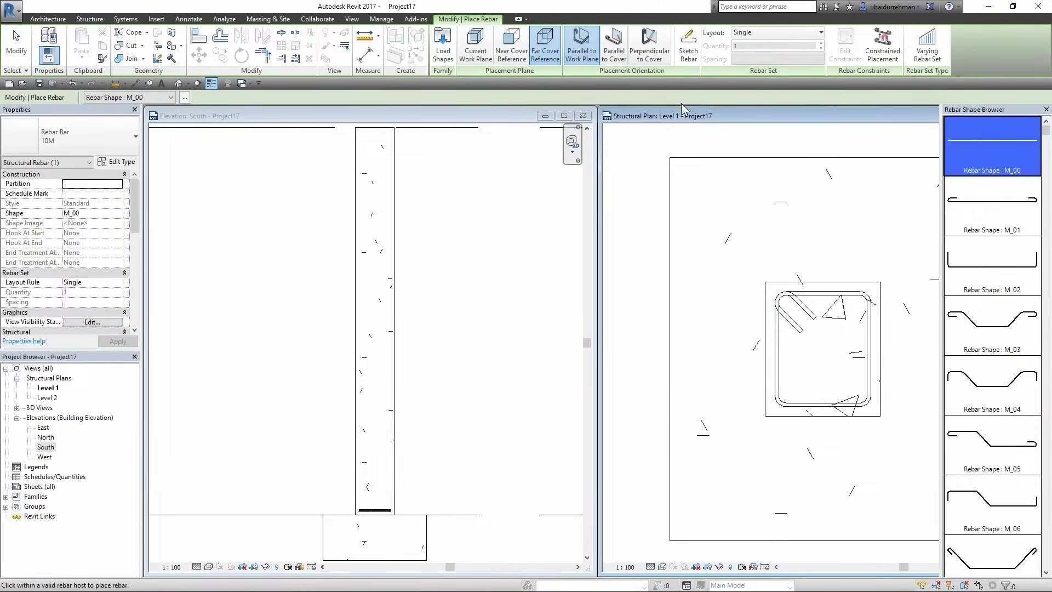
pyautogui.click(655, 56)
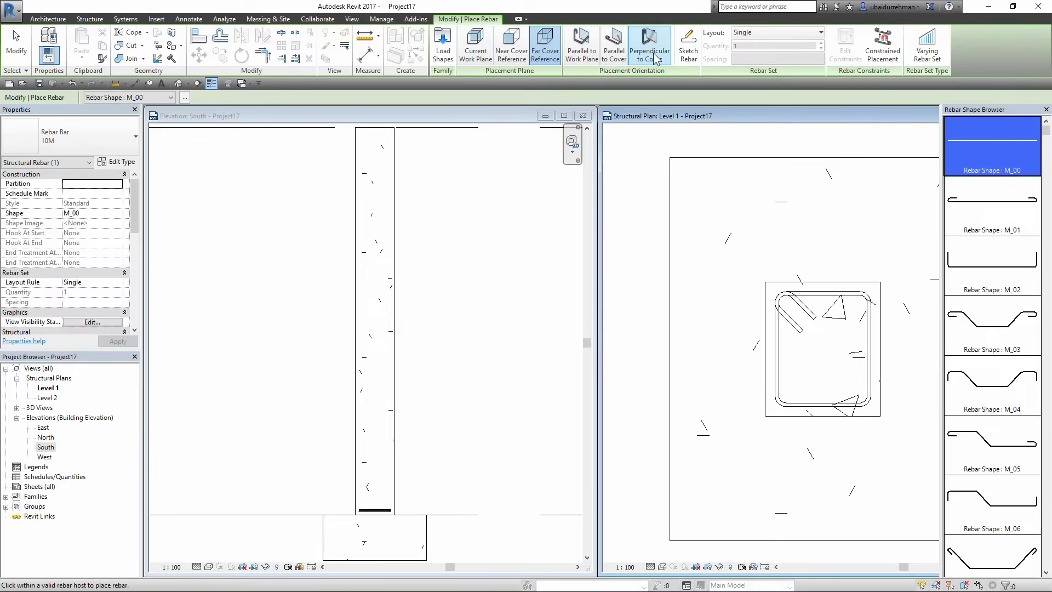
pyautogui.scroll(5, 788, 321)
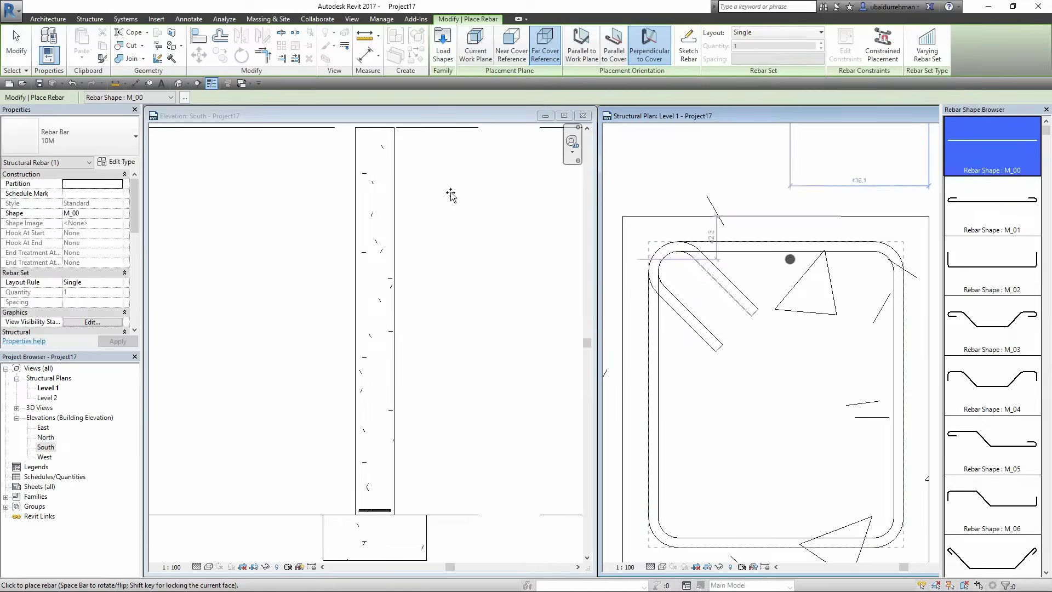
pyautogui.click(82, 144)
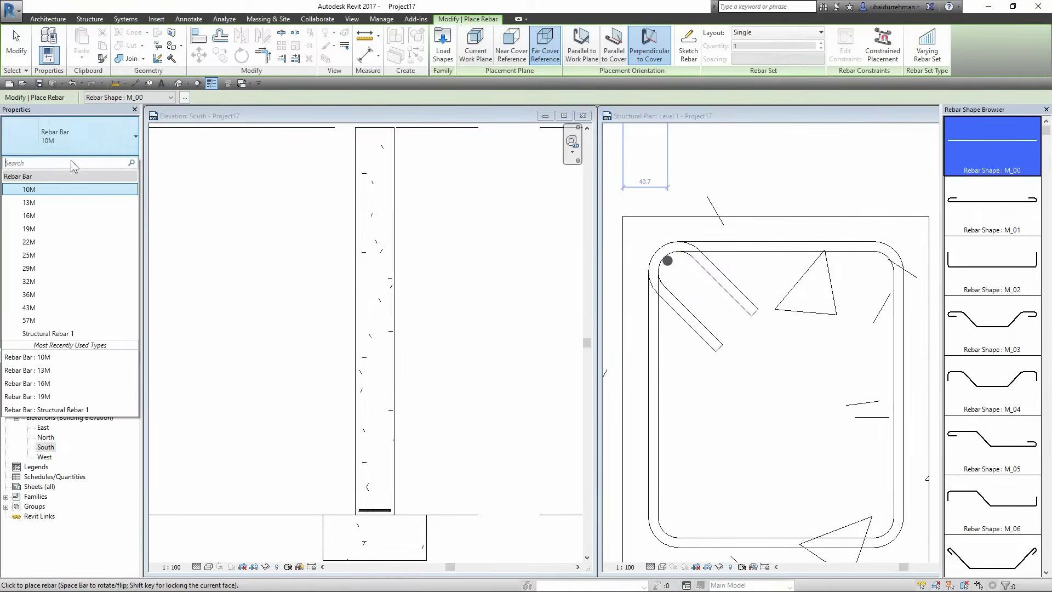
pyautogui.click(44, 216)
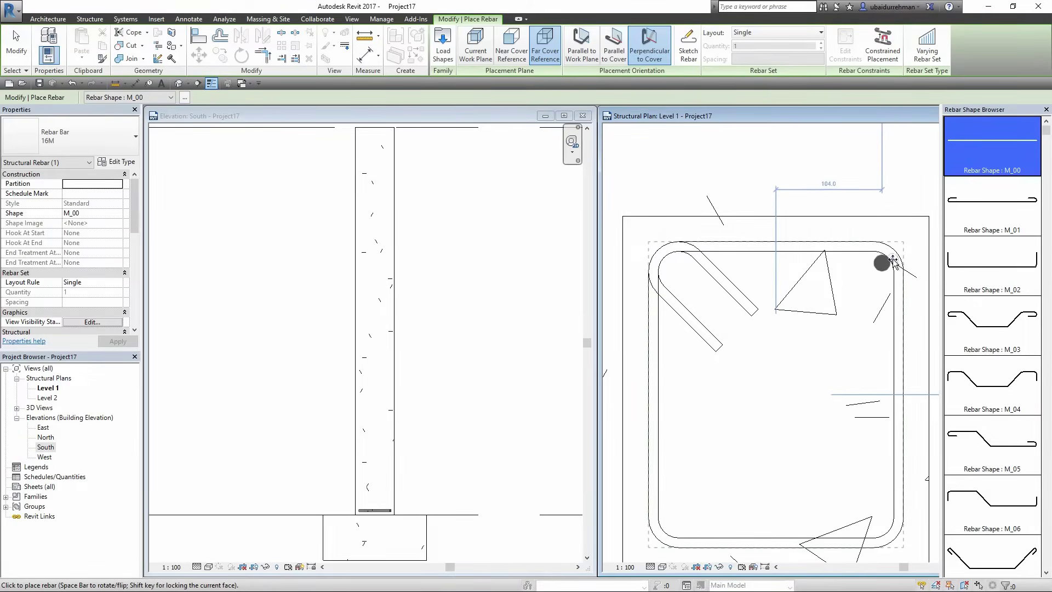
pyautogui.click(712, 263)
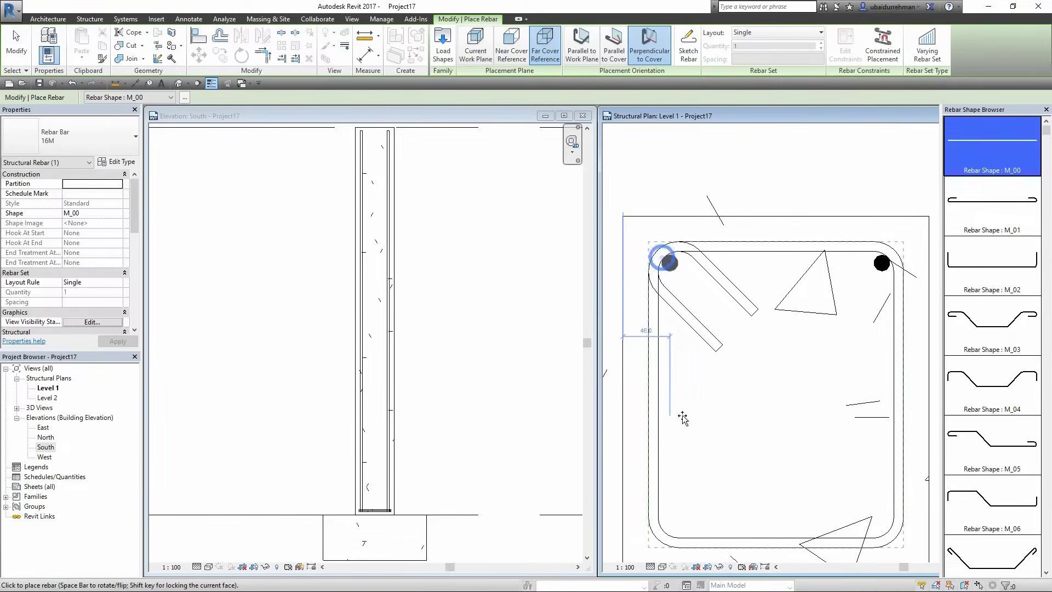
pyautogui.click(669, 526)
pyautogui.click(883, 528)
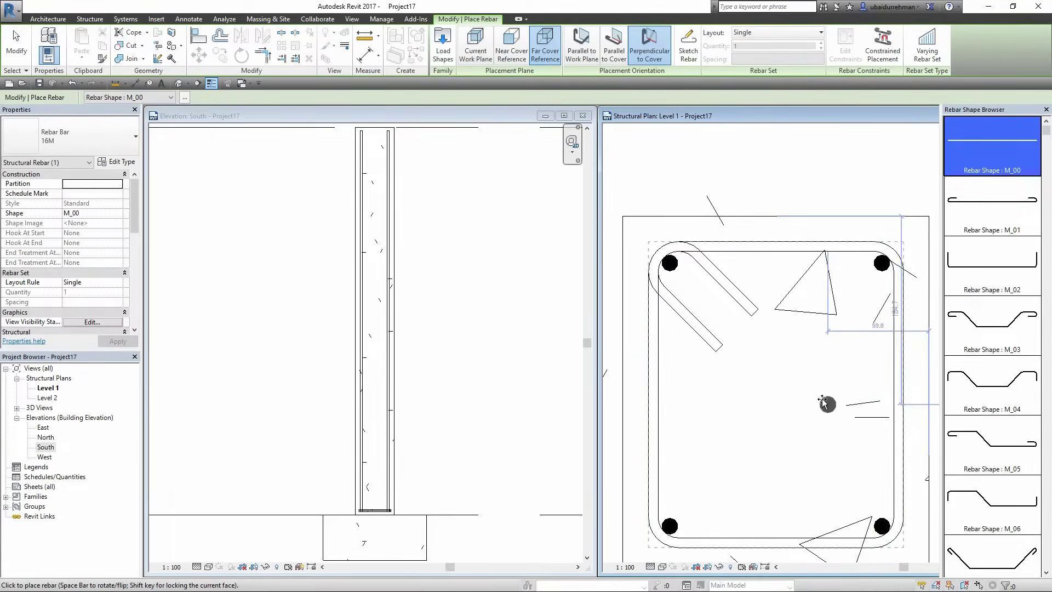
pyautogui.press('Escape')
pyautogui.scroll(-2, 838, 340)
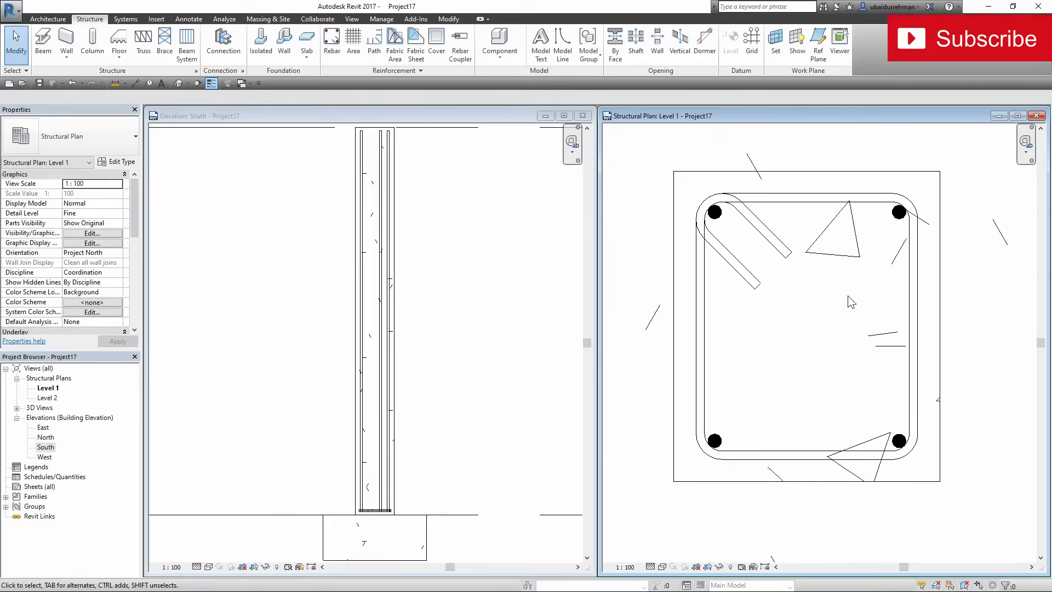
# - Distribute the column stirrup along the column in the South elevation using the Maximum Spacing layout at 150 mm
pyautogui.click(444, 231)
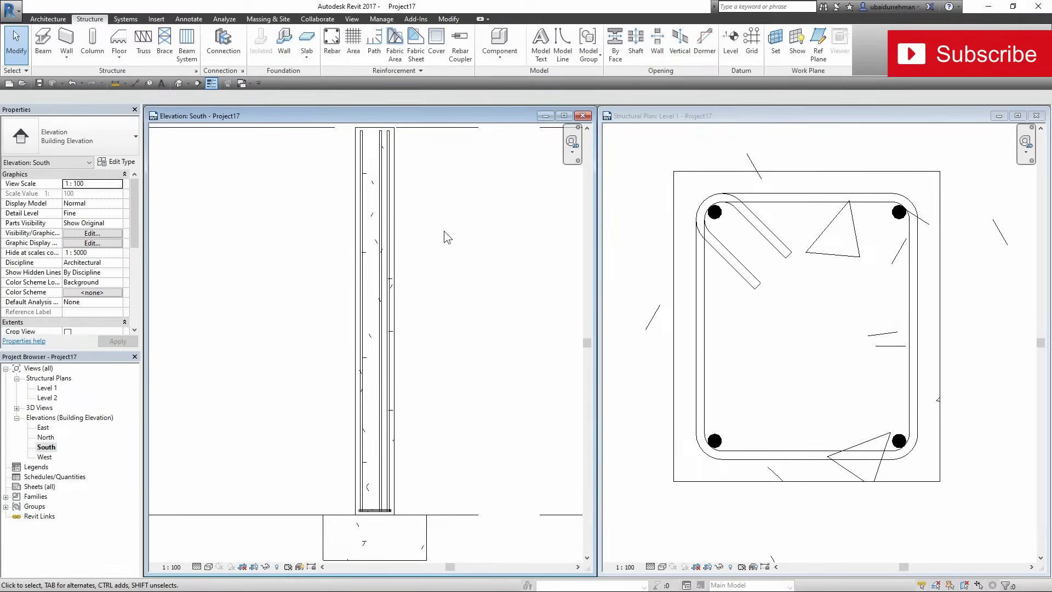
pyautogui.scroll(-1, 403, 254)
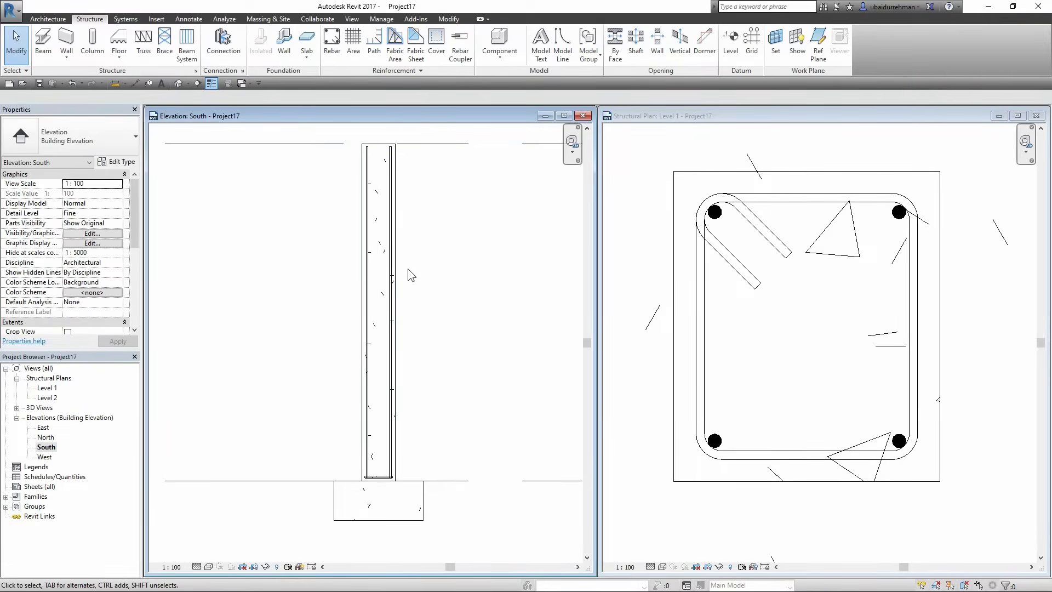
pyautogui.click(378, 475)
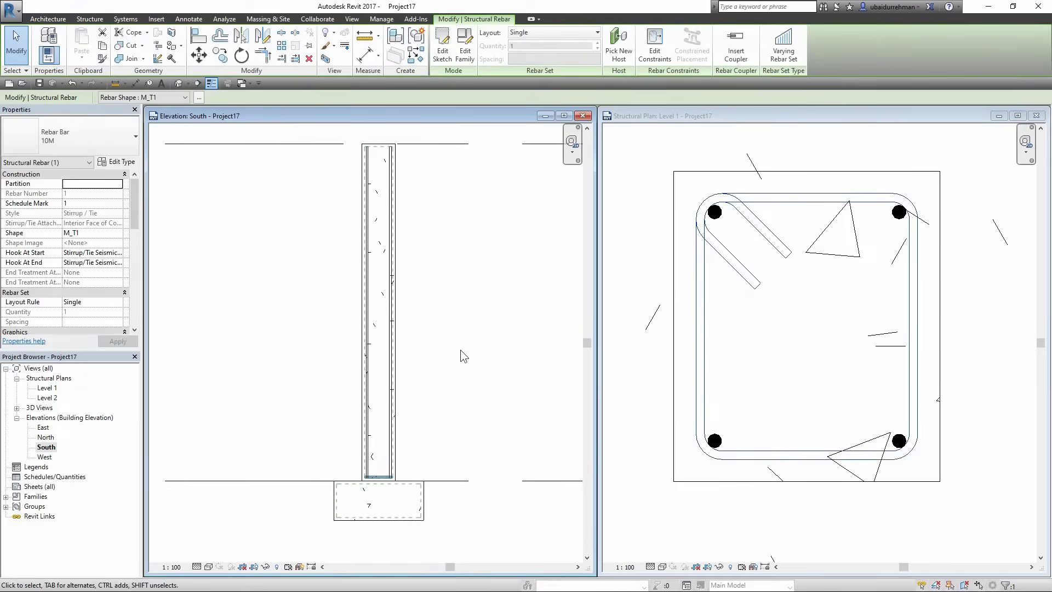
pyautogui.click(541, 33)
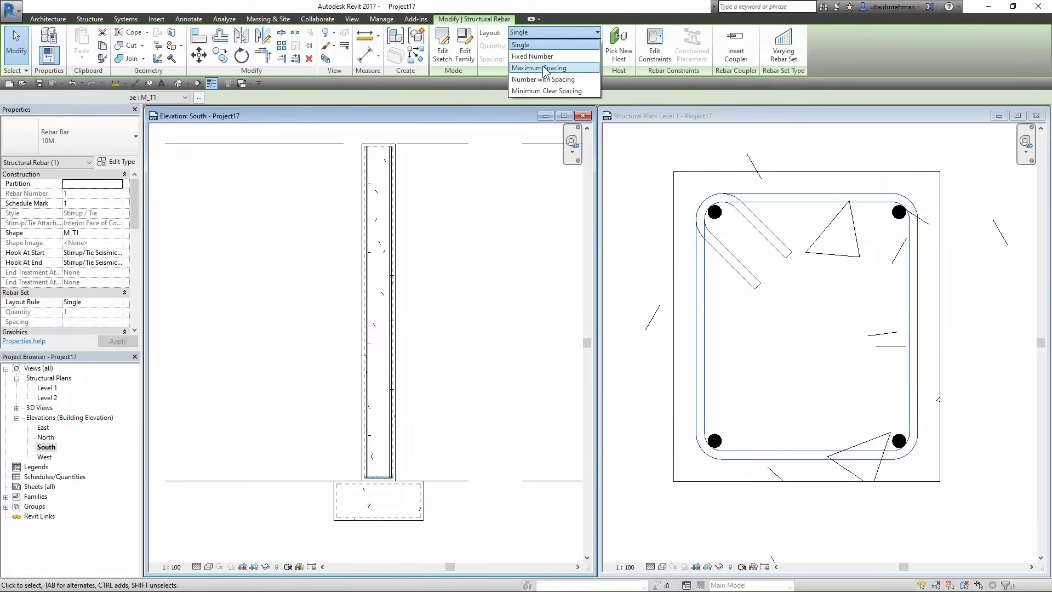
pyautogui.click(543, 69)
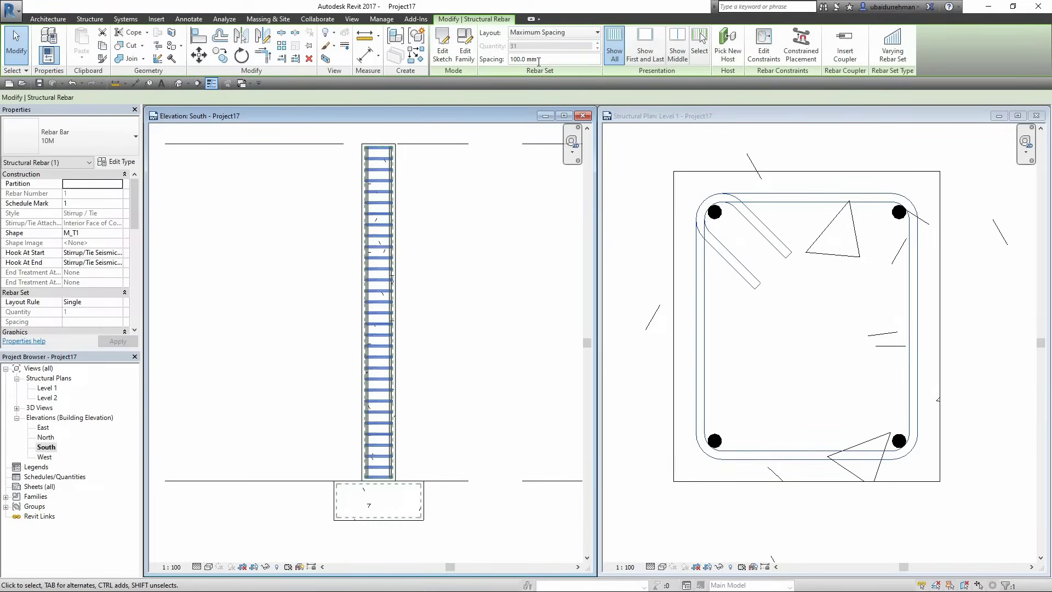
pyautogui.click(510, 60)
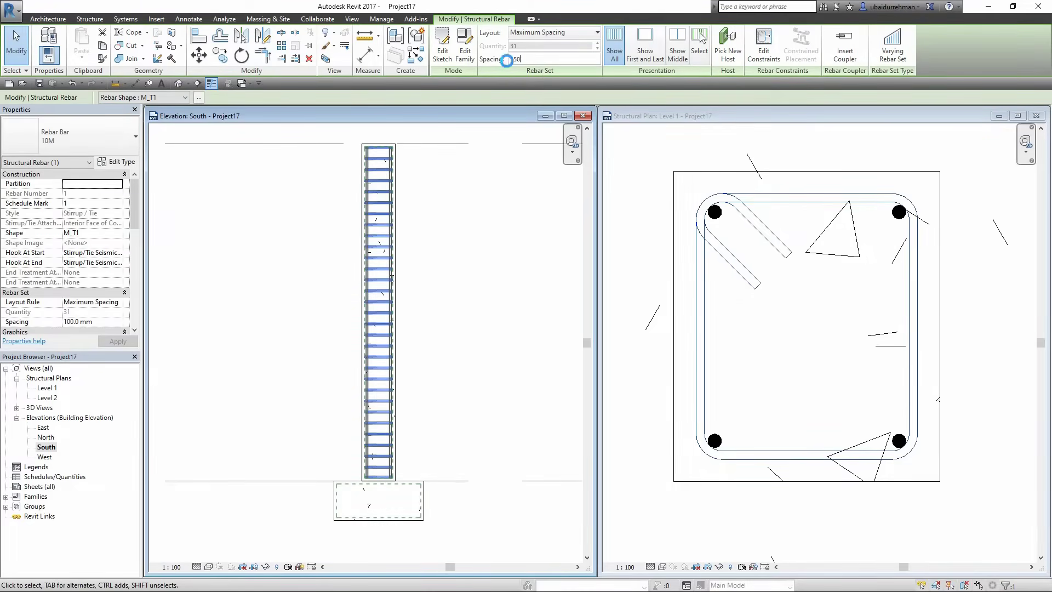
pyautogui.press('Return')
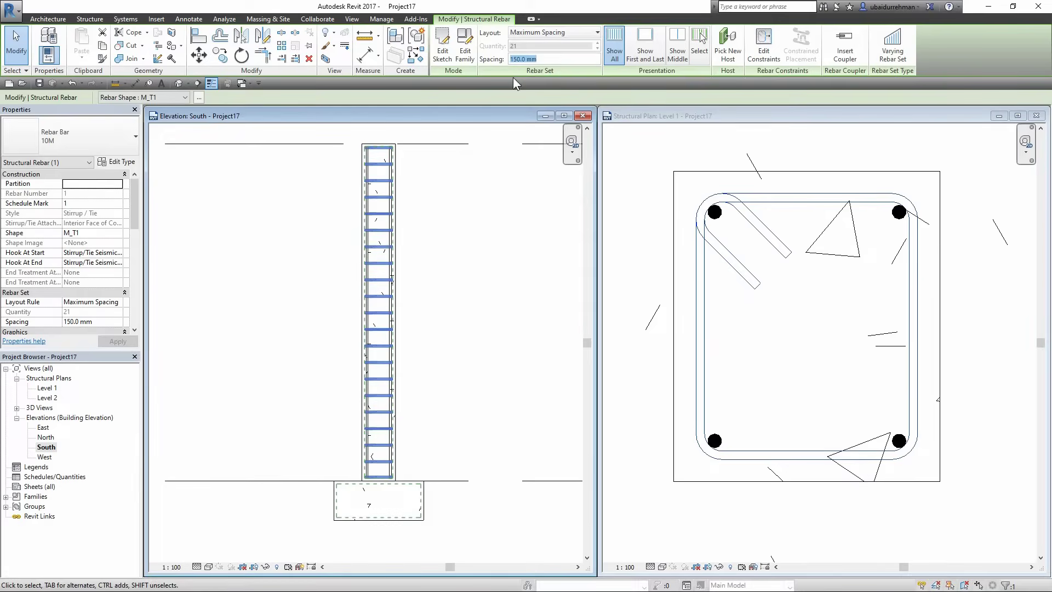
pyautogui.click(501, 160)
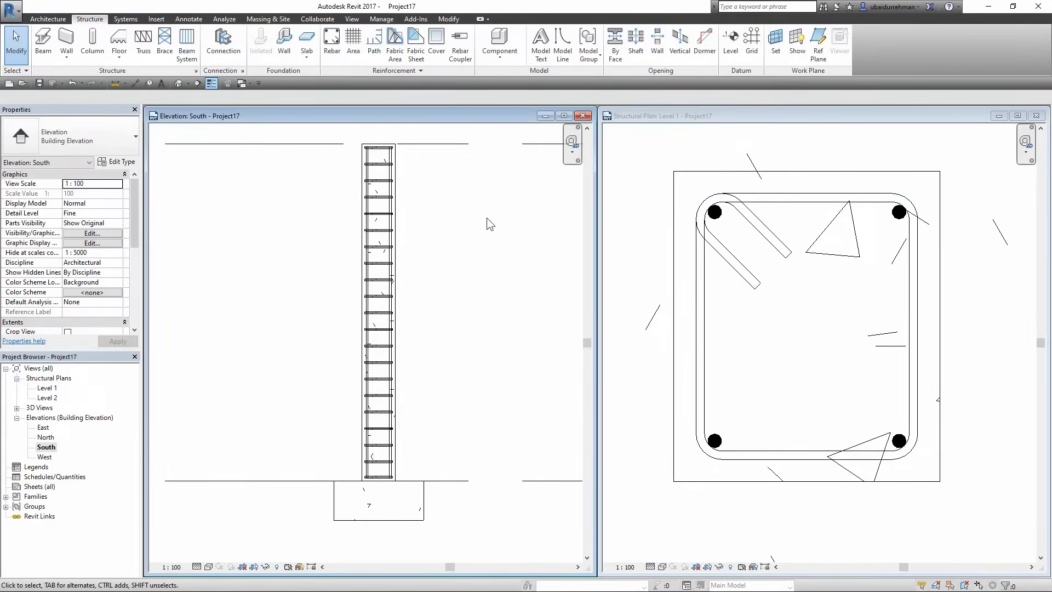
# - Extend the four vertical 16M column bars into the footing by filtering the selection to rebar only and setting their dimension B to 3300 mm
pyautogui.scroll(8, 377, 492)
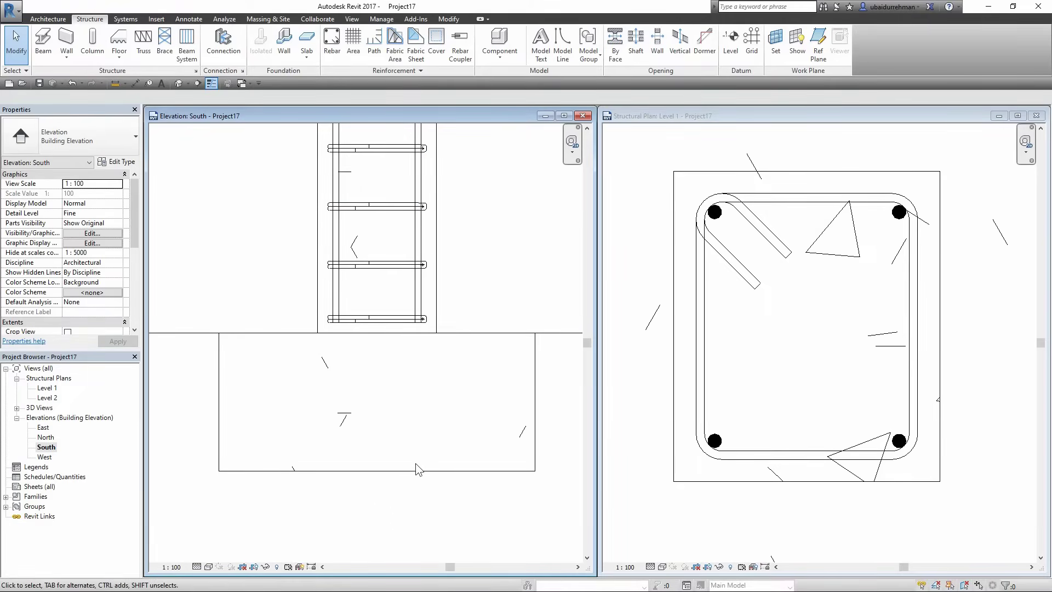
pyautogui.click(413, 296)
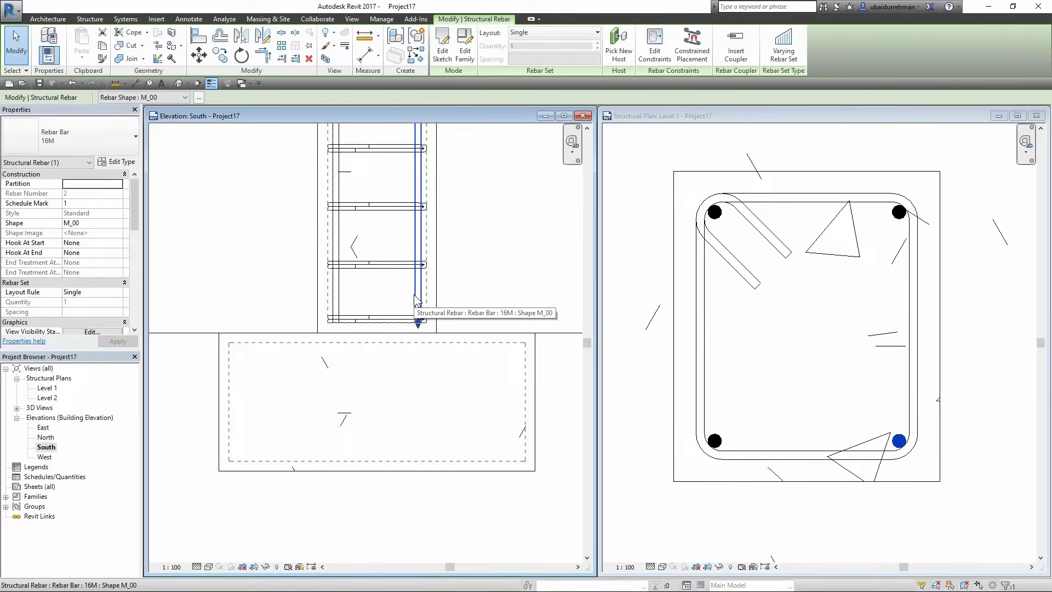
pyautogui.moveTo(459, 284); pyautogui.dragTo(278, 296)
pyautogui.click(438, 55)
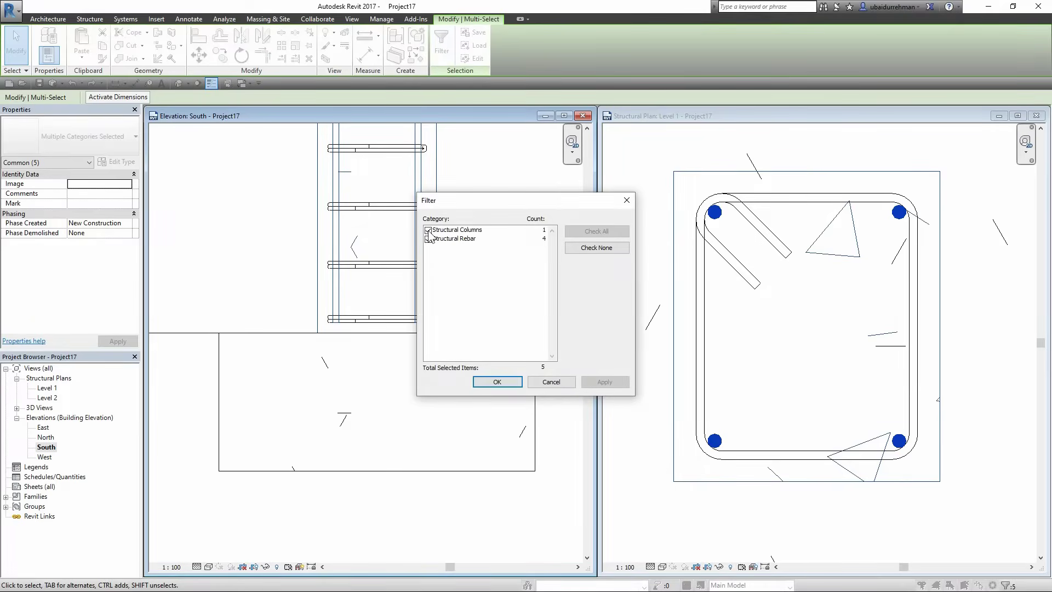
pyautogui.click(427, 230)
pyautogui.click(604, 382)
pyautogui.click(497, 382)
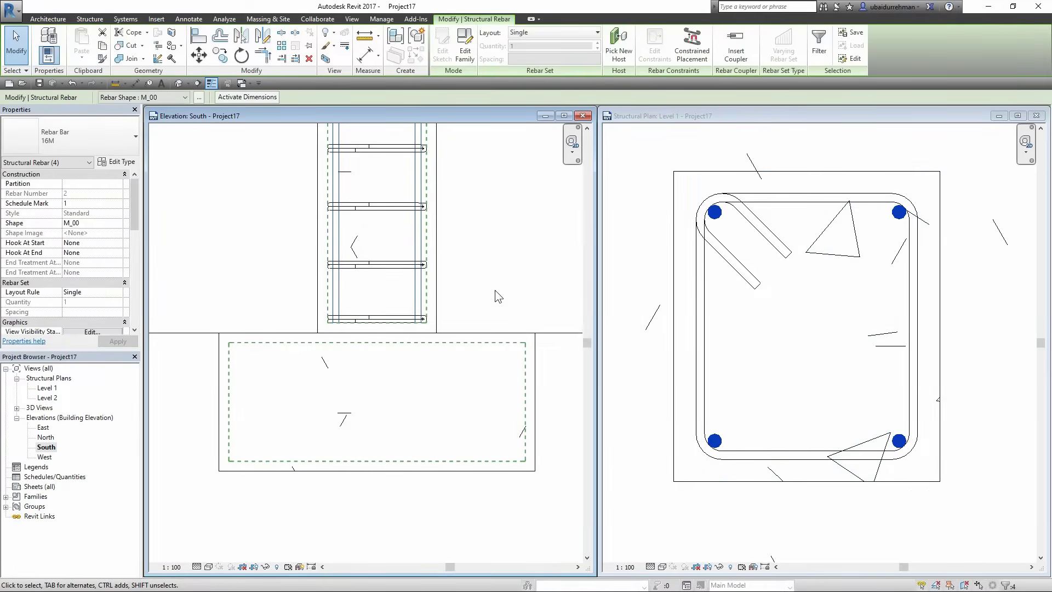
pyautogui.scroll(-4, 103, 225)
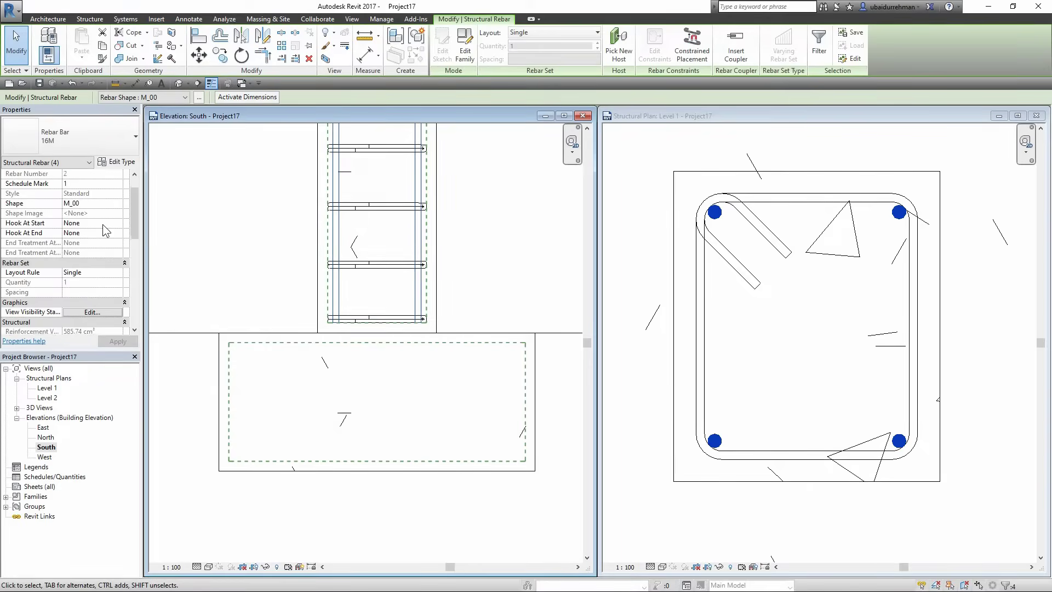
pyautogui.click(91, 281)
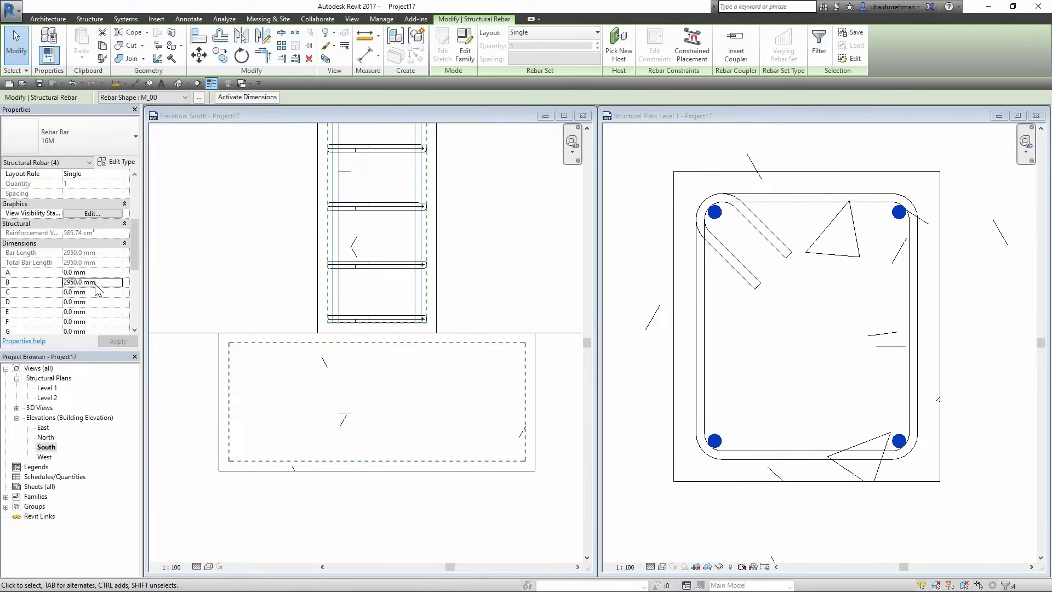
pyautogui.click(100, 282)
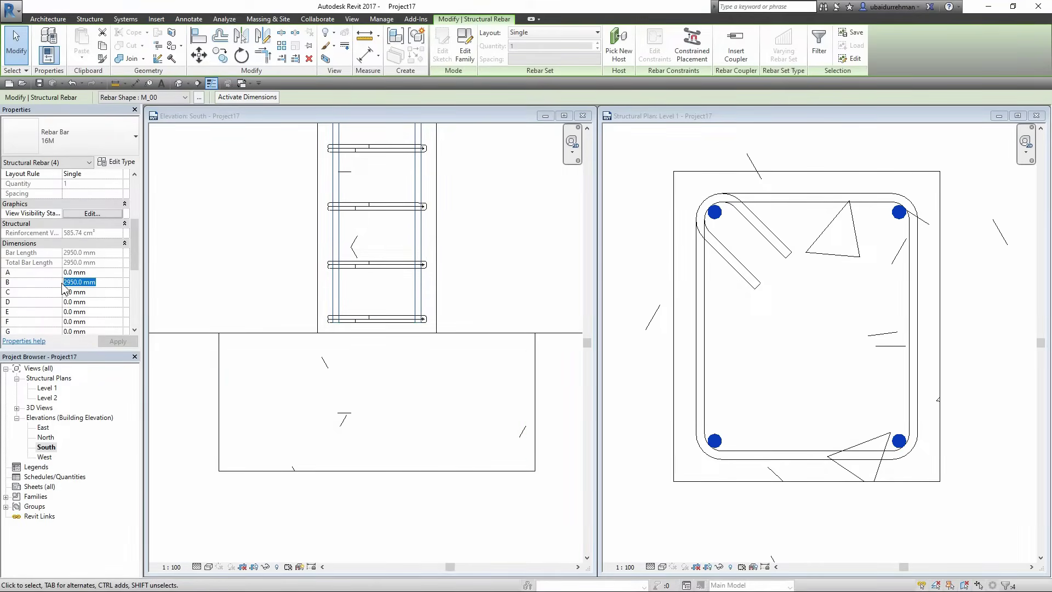
pyautogui.write('3300')
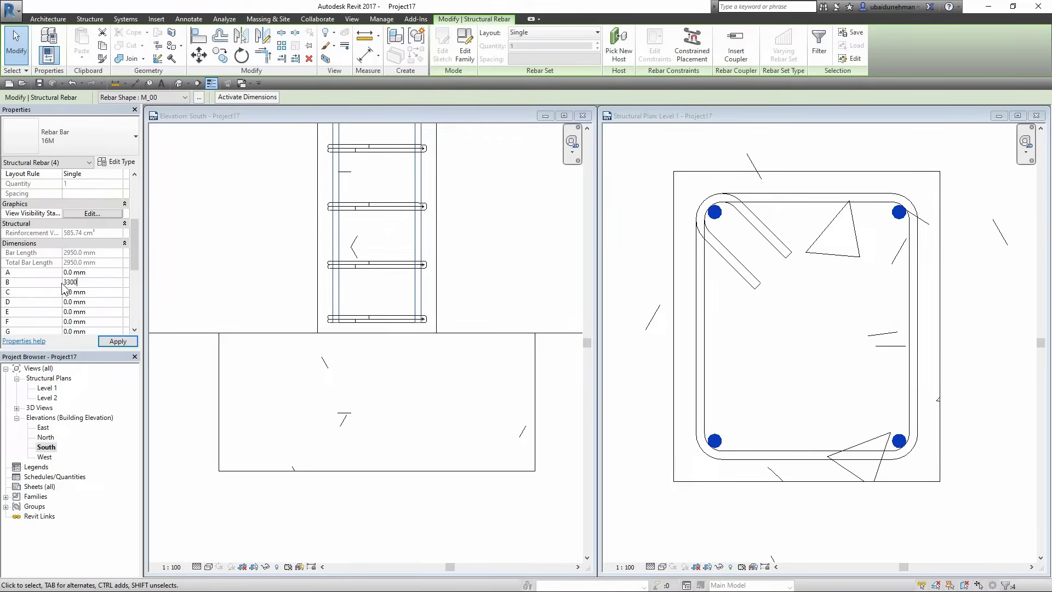
pyautogui.click(115, 342)
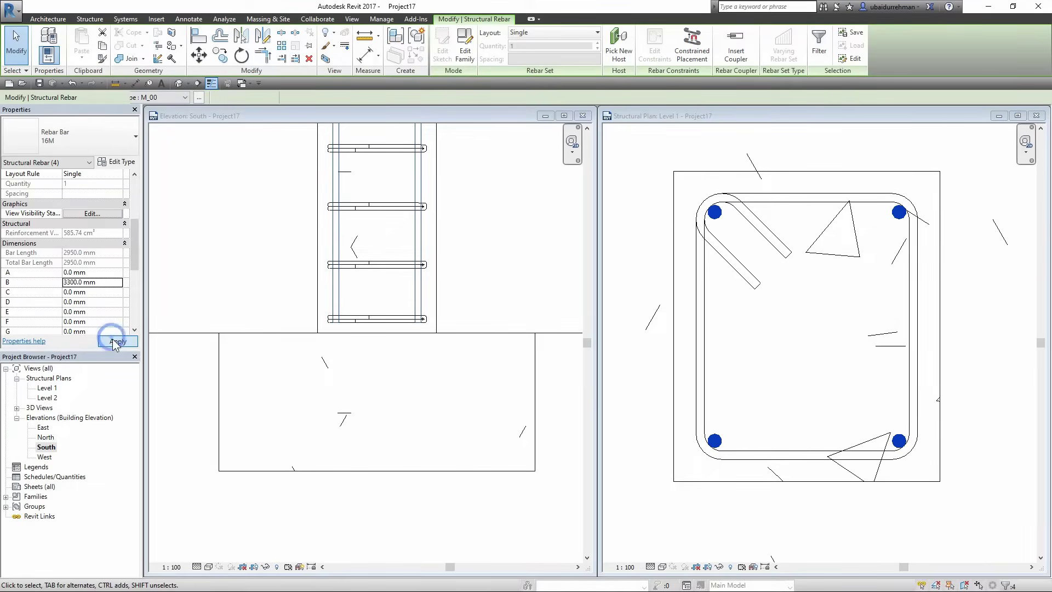
pyautogui.click(224, 275)
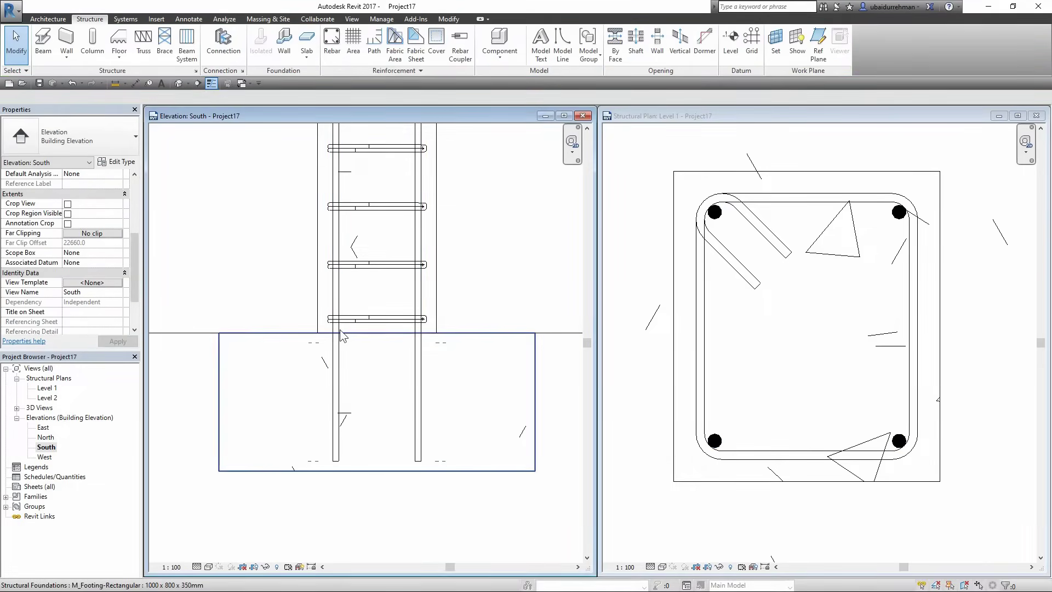
# - Place a 13M bar of rebar shape M_17, perpendicular to cover, inside the footing beside the column bars in the South elevation
pyautogui.moveTo(350, 446); pyautogui.dragTo(346, 449, button='middle')
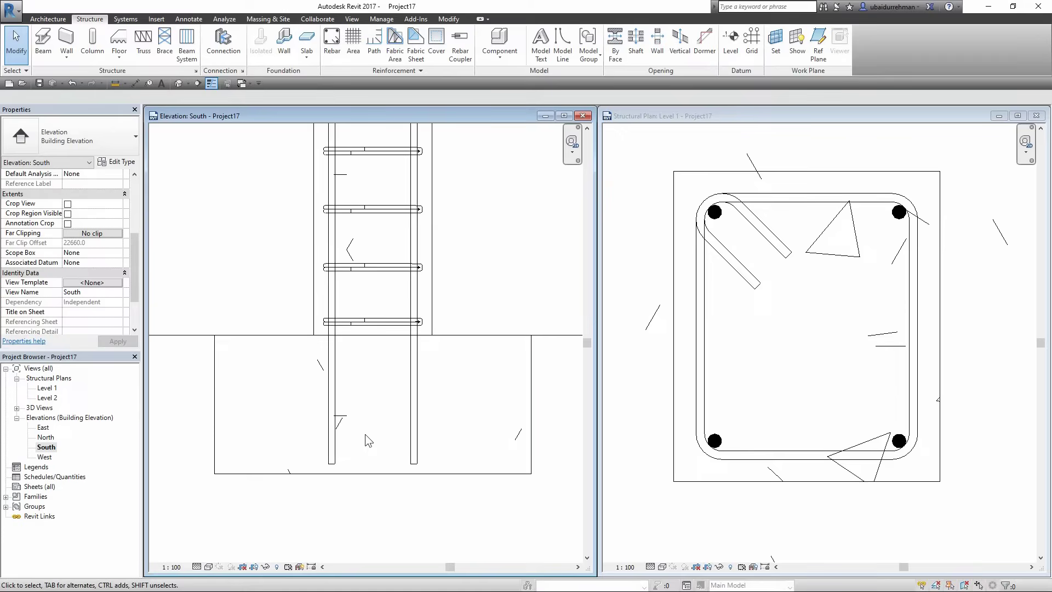
pyautogui.click(332, 53)
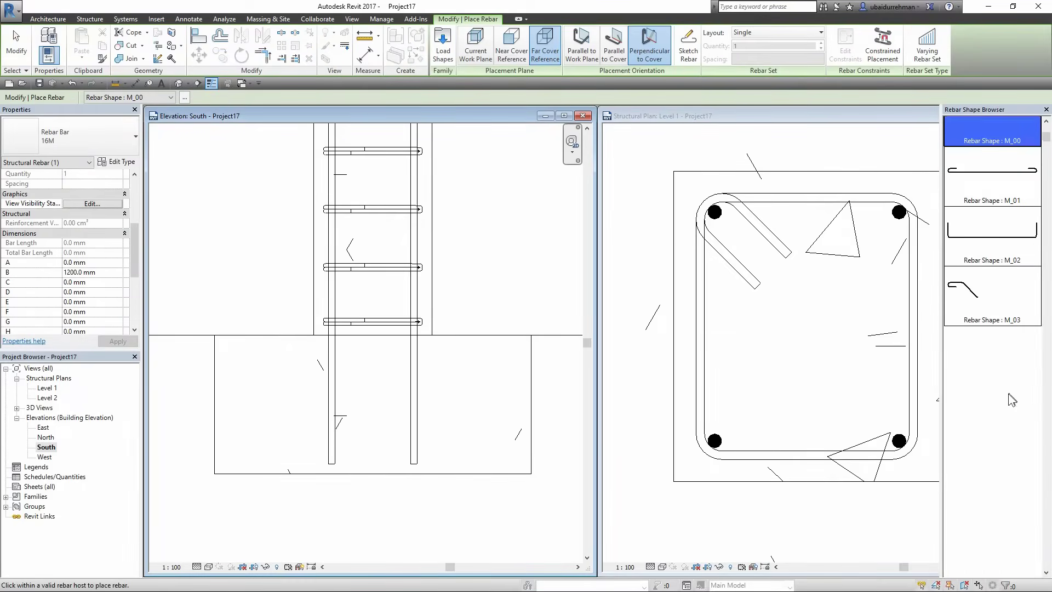
pyautogui.scroll(-10, 1007, 392)
pyautogui.scroll(-5, 1007, 392)
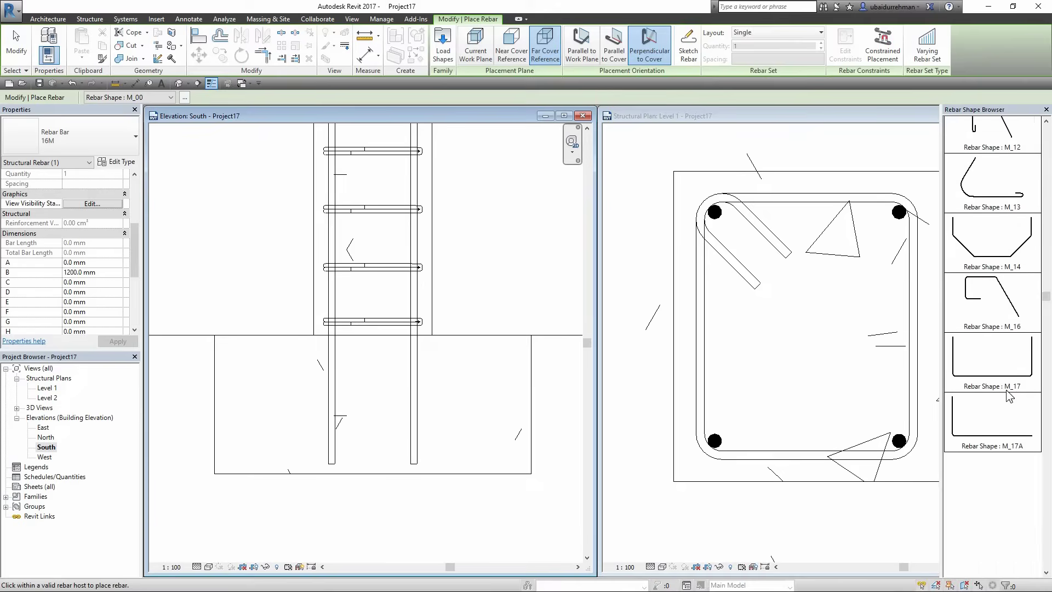
pyautogui.click(991, 343)
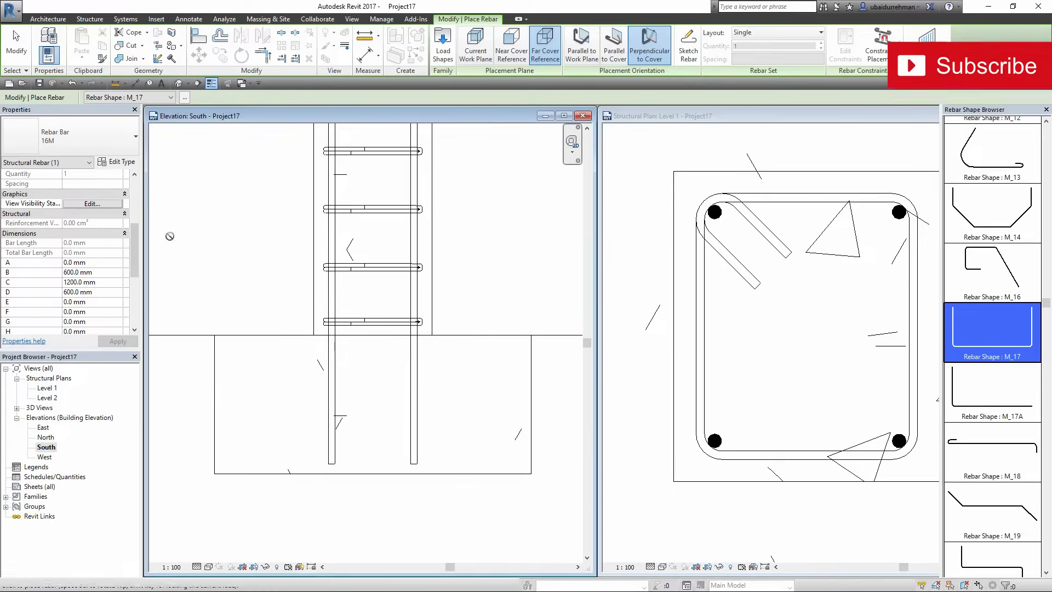
pyautogui.click(83, 140)
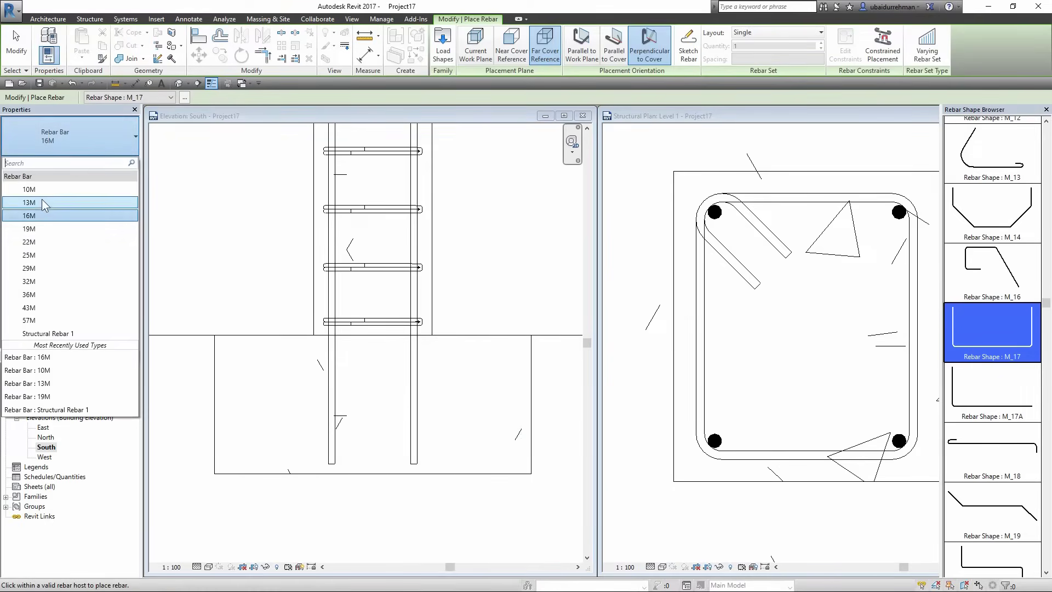
pyautogui.click(42, 201)
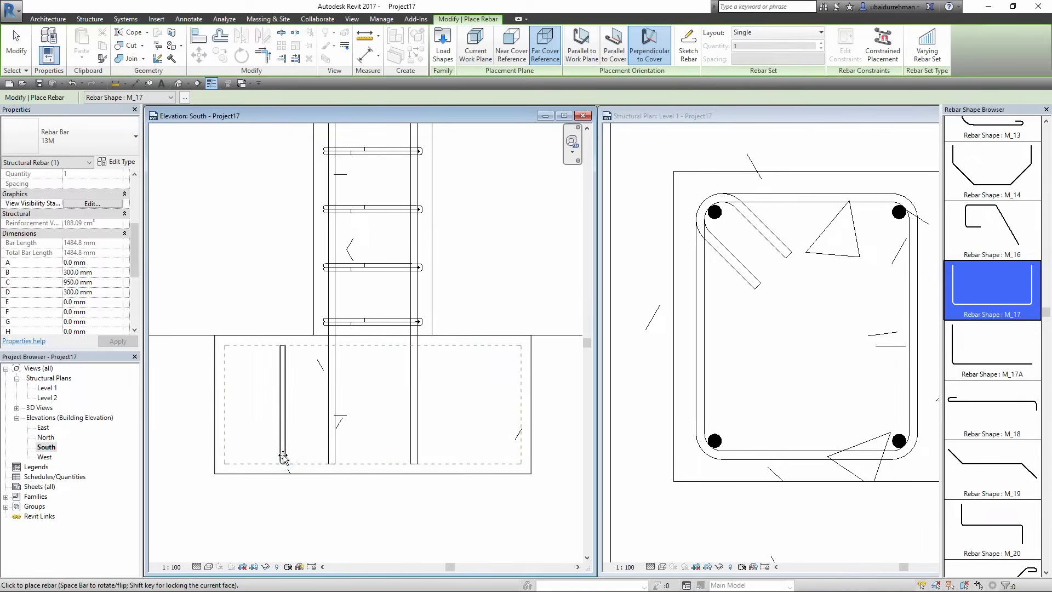
pyautogui.click(283, 456)
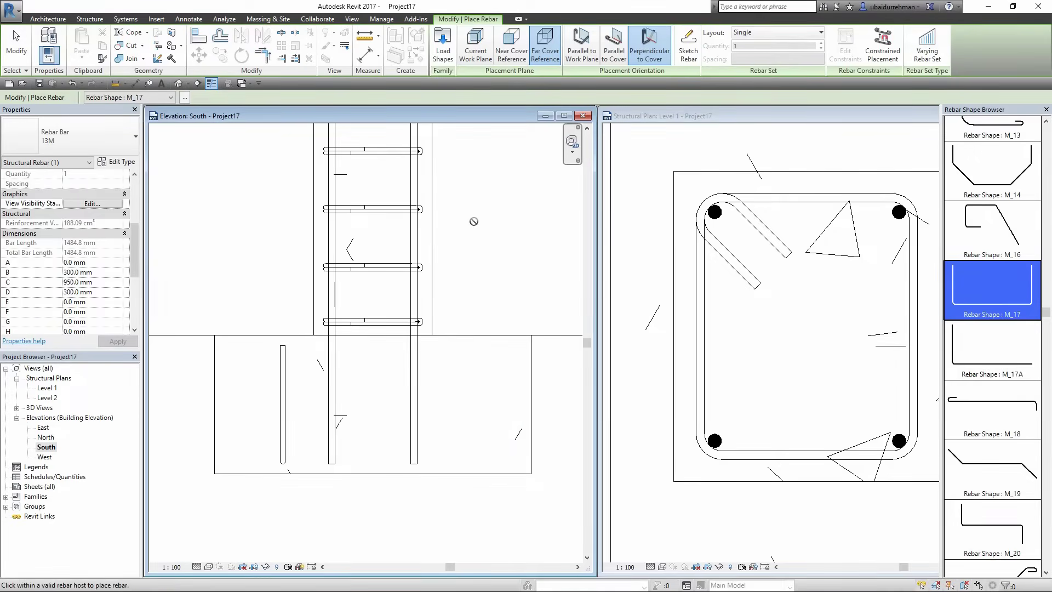
# - Place a 13M bar of rebar shape M_17, parallel to the work plane, inside the footing in the South elevation
pyautogui.click(582, 53)
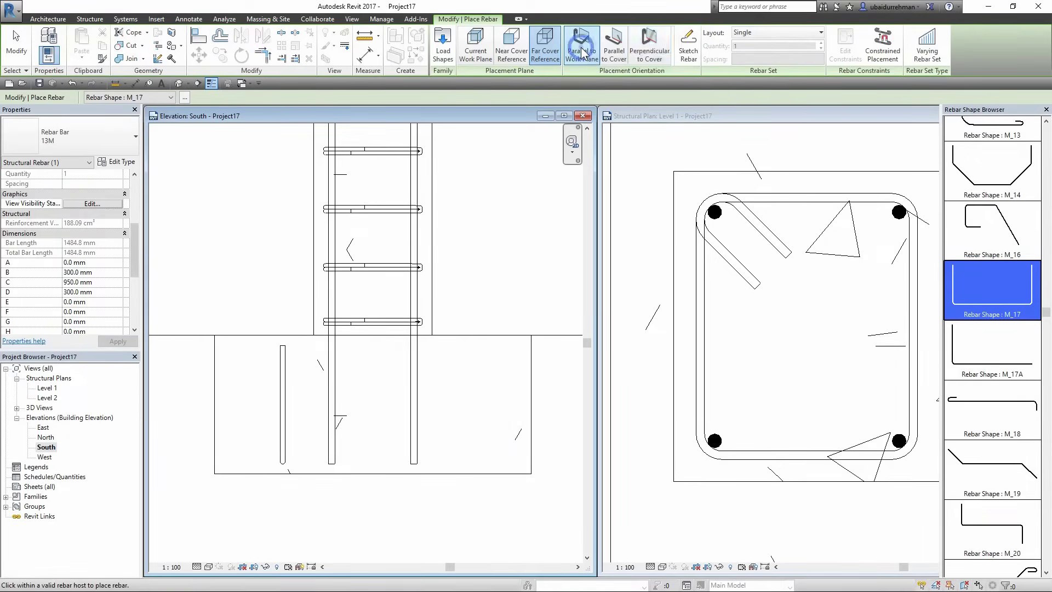
pyautogui.click(466, 453)
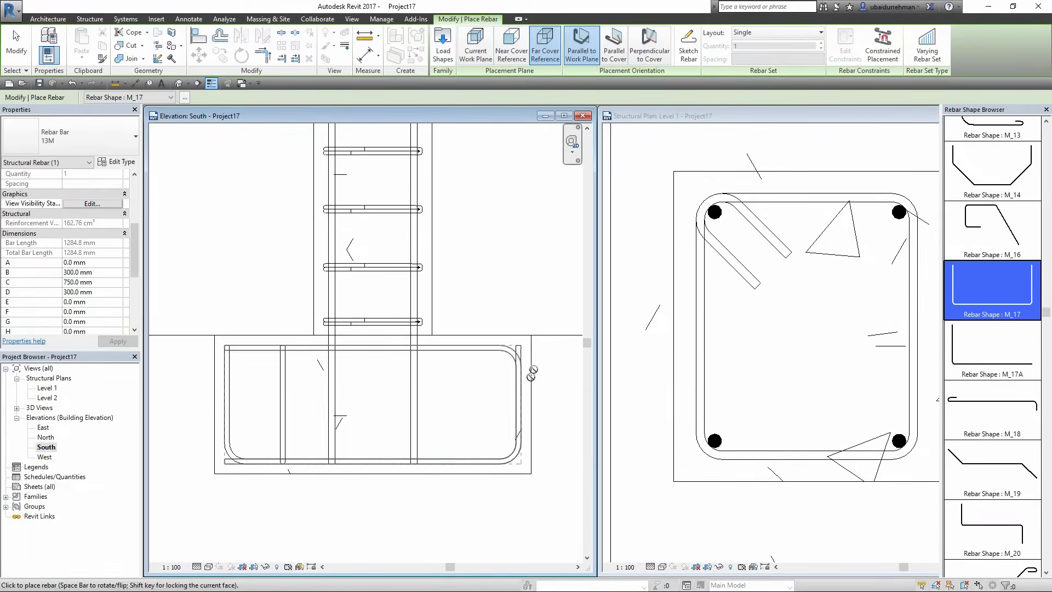
pyautogui.press('Escape')
pyautogui.press('Escape')
# - Distribute the footing's lengthwise U-shaped bar in the Level 1 plan using the Maximum Spacing layout at 100 mm
pyautogui.scroll(-3, 760, 270)
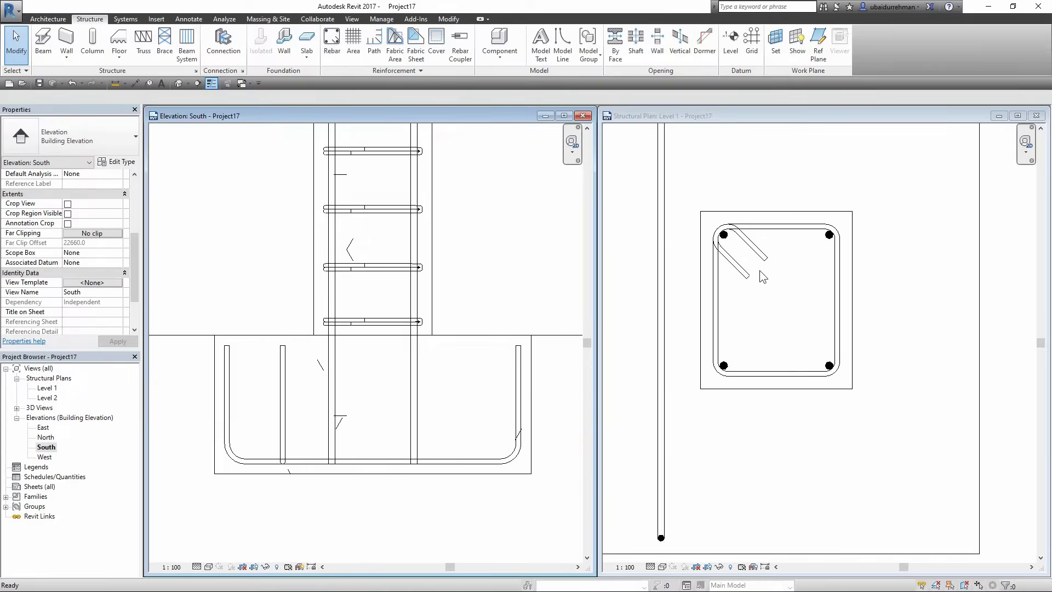
pyautogui.scroll(-3, 762, 271)
pyautogui.click(748, 289)
pyautogui.scroll(2, 794, 313)
pyautogui.scroll(2, 792, 314)
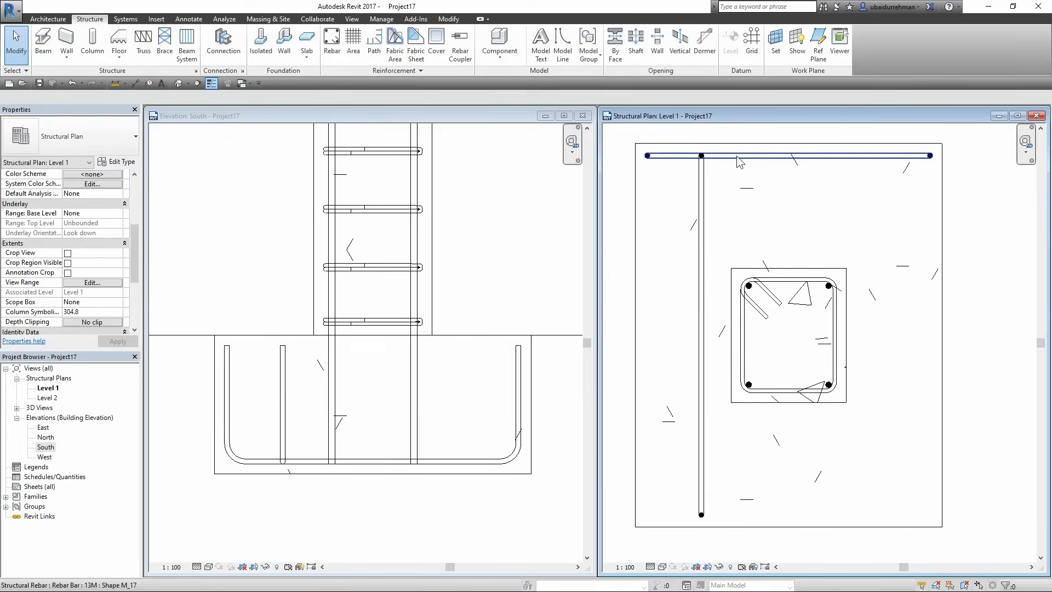
pyautogui.click(702, 211)
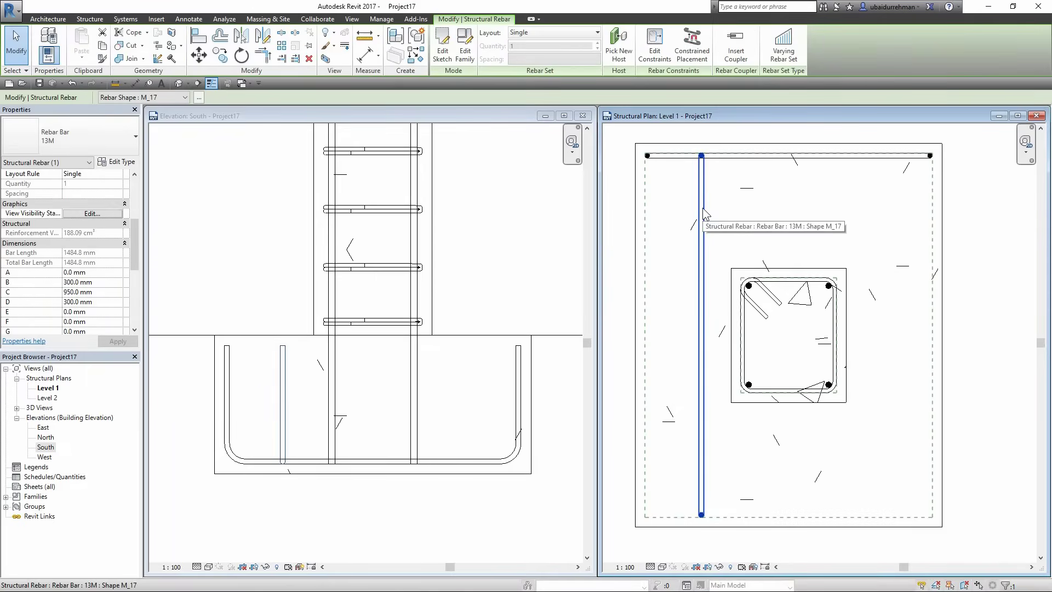
pyautogui.click(553, 32)
pyautogui.click(541, 70)
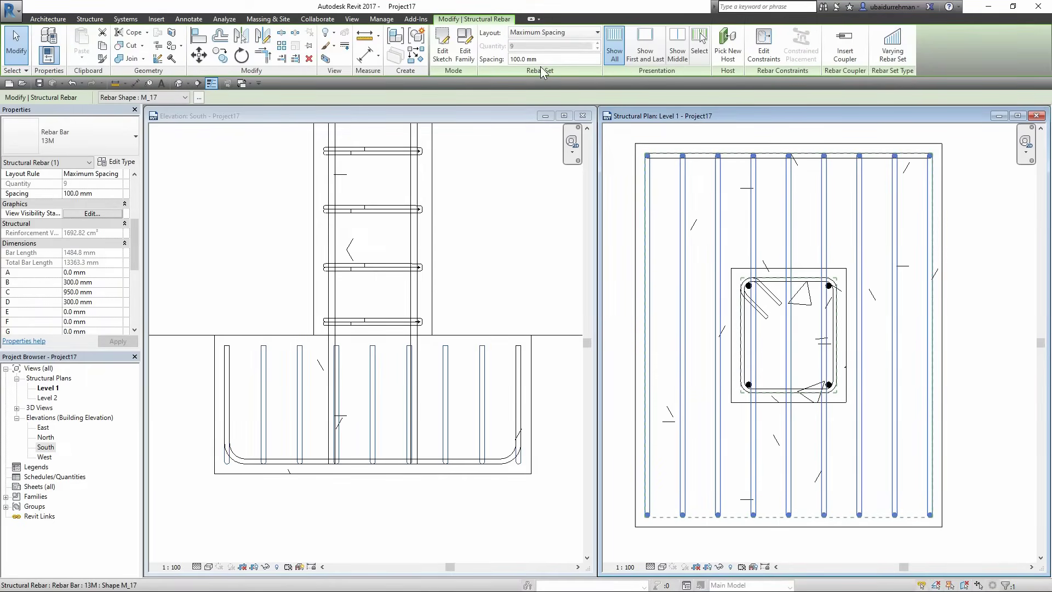
pyautogui.press('Escape')
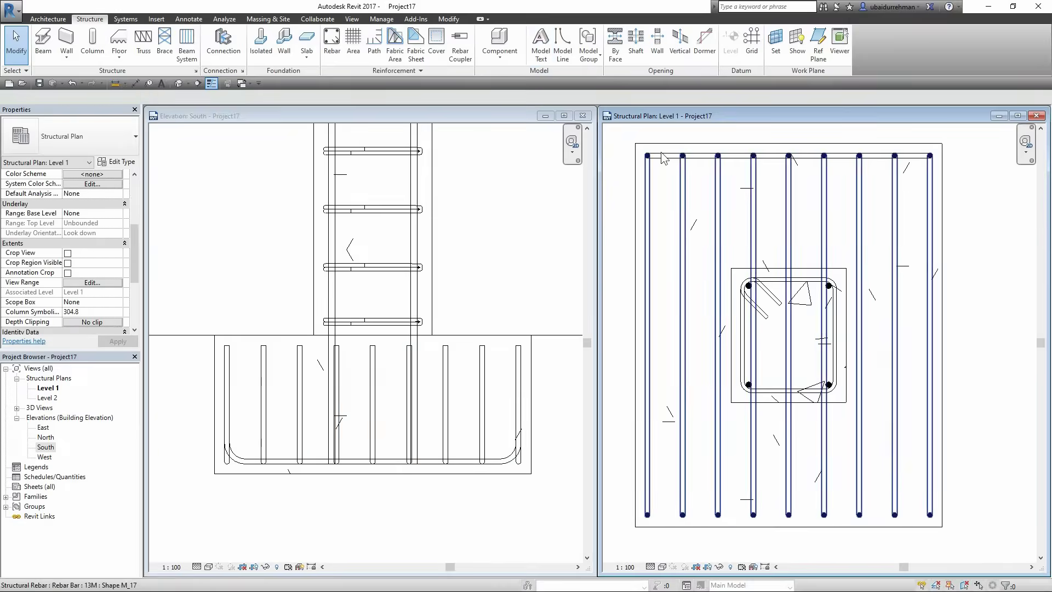
# - Distribute the footing's crosswise U-shaped bar in the Level 1 plan using the Maximum Spacing layout at 120 mm
pyautogui.click(664, 157)
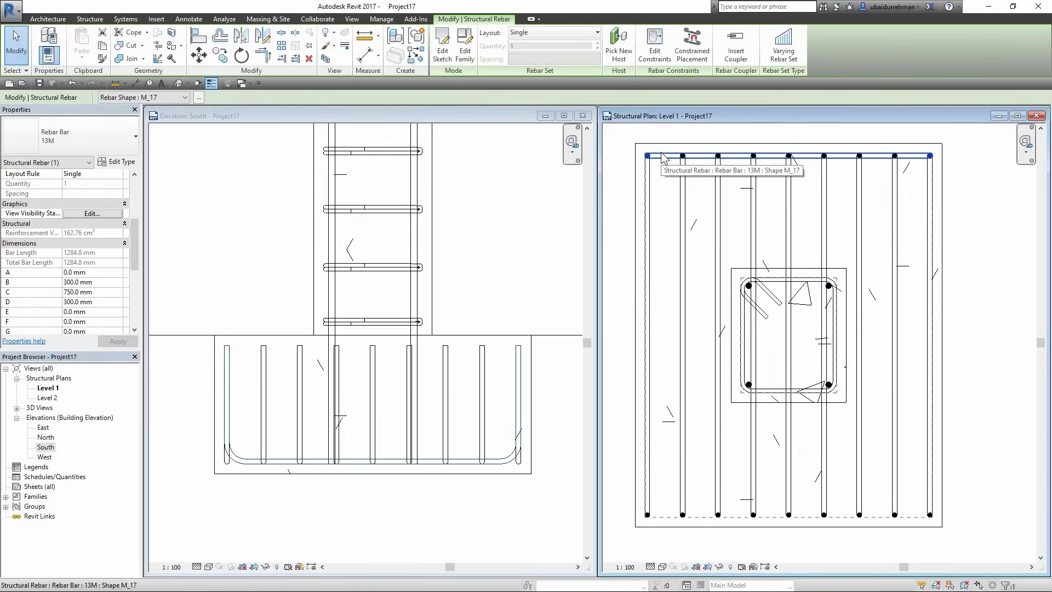
pyautogui.click(553, 32)
pyautogui.click(541, 68)
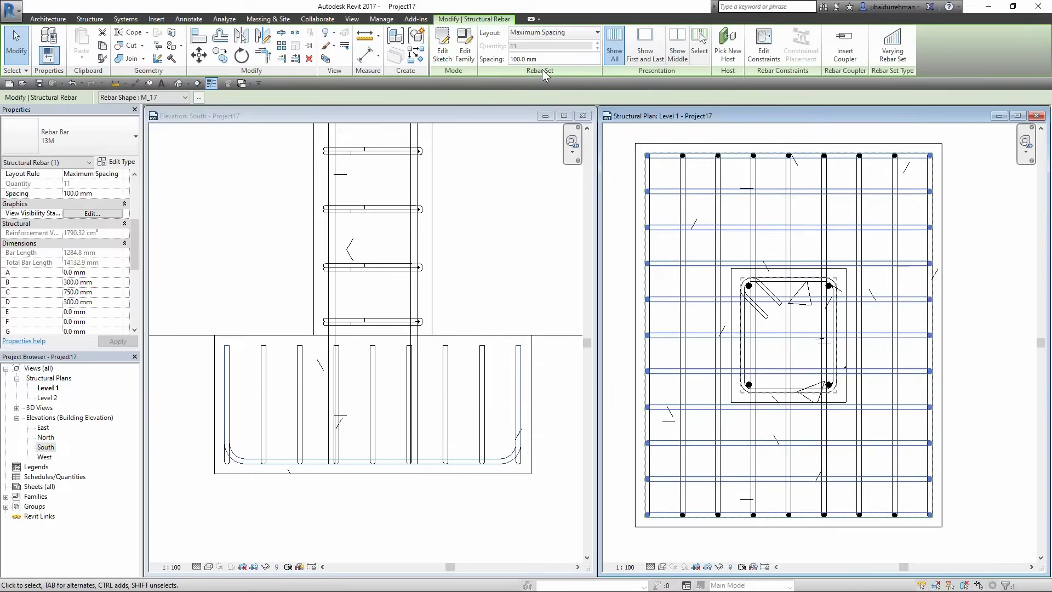
pyautogui.click(518, 58)
pyautogui.press('Return')
pyautogui.click(442, 44)
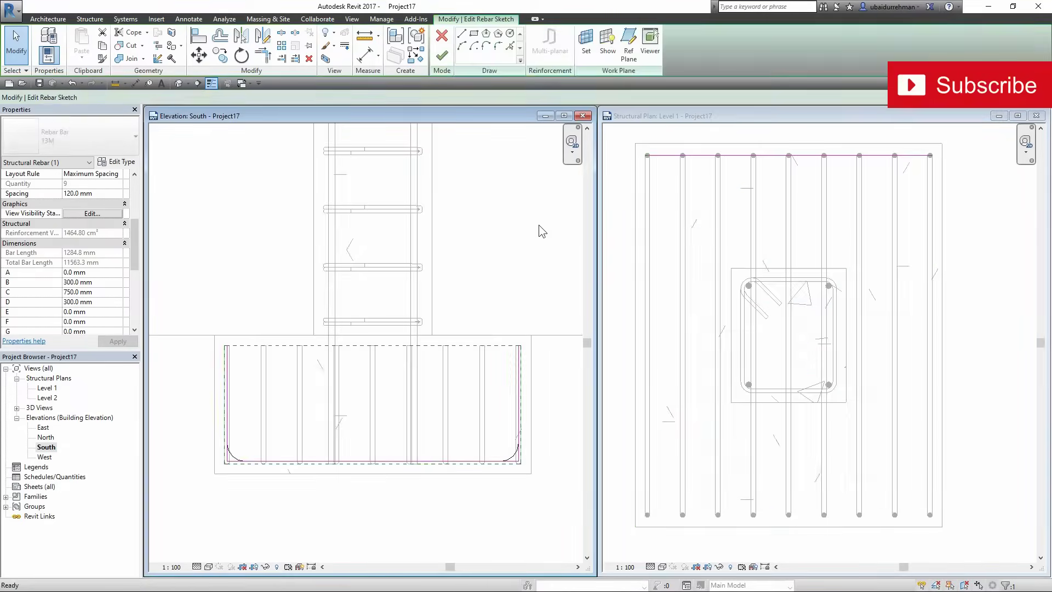
pyautogui.click(442, 54)
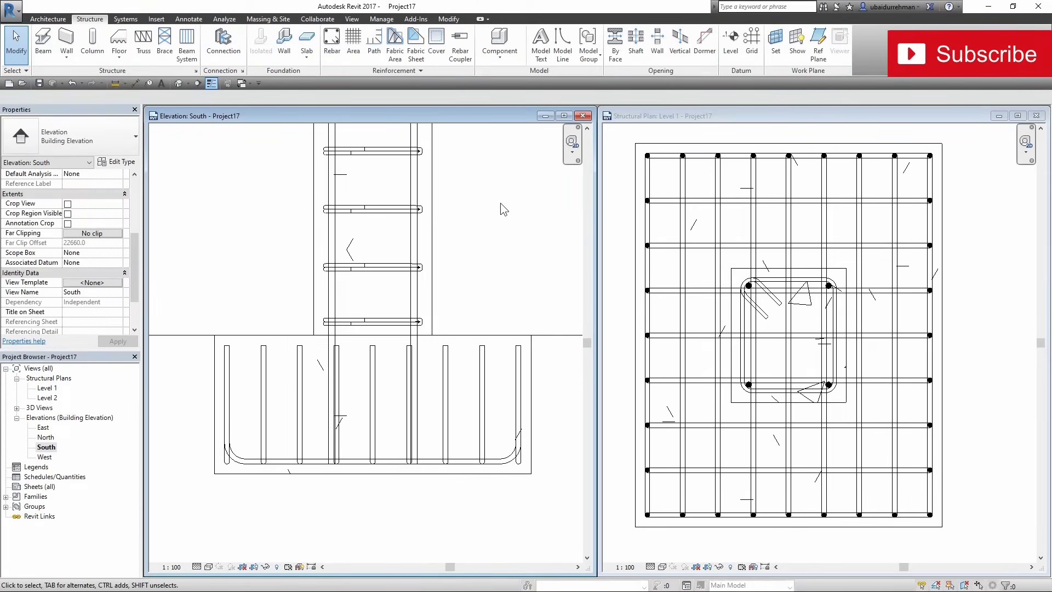
# - Raise the bottom leg of the crosswise U-shaped bars in the South elevation so it rests above the lengthwise bars
pyautogui.scroll(2, 305, 469)
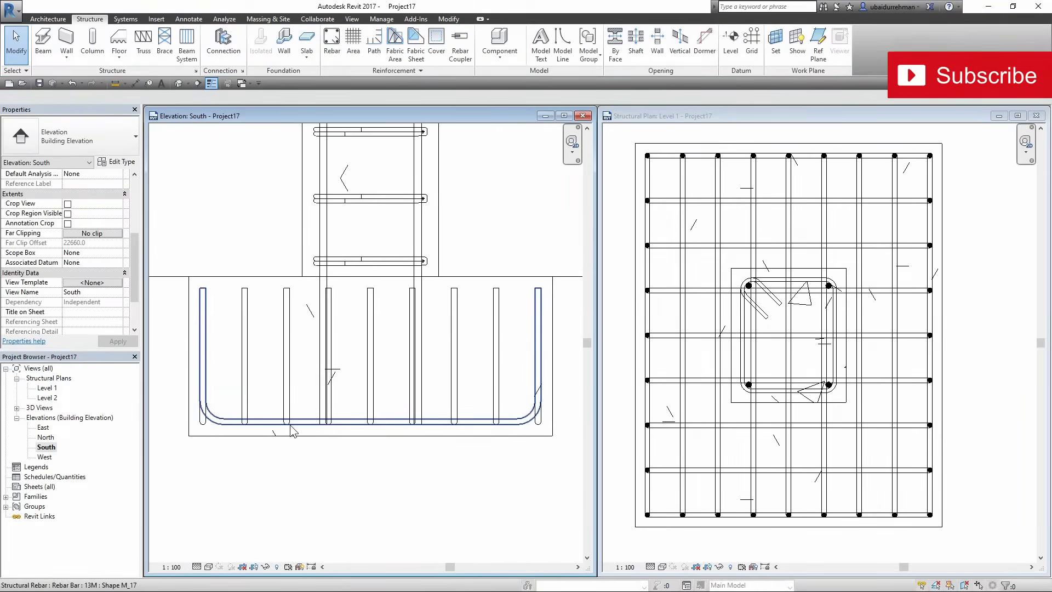
pyautogui.scroll(1, 291, 432)
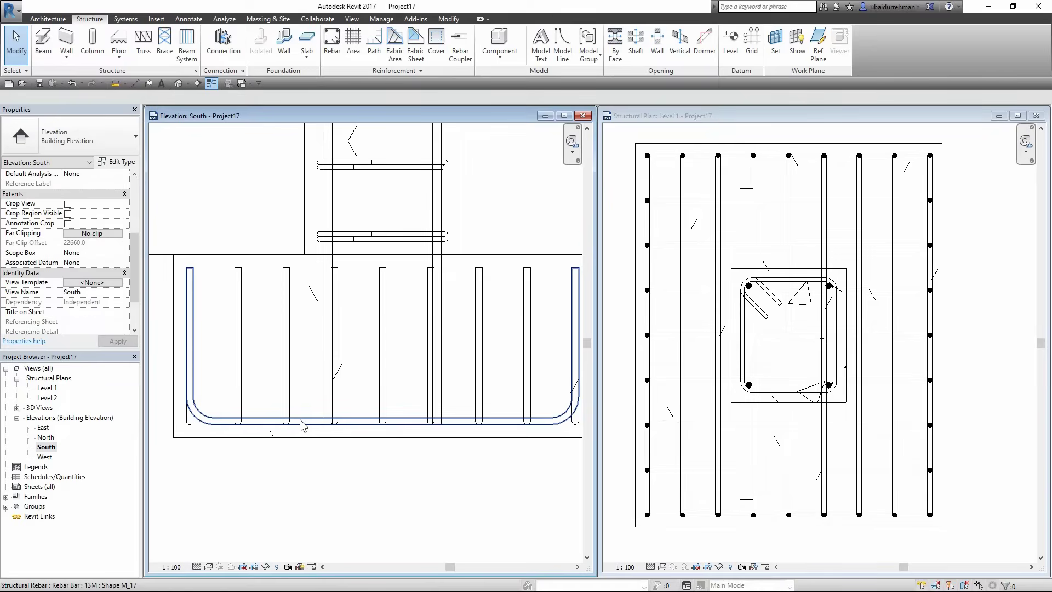
pyautogui.click(305, 419)
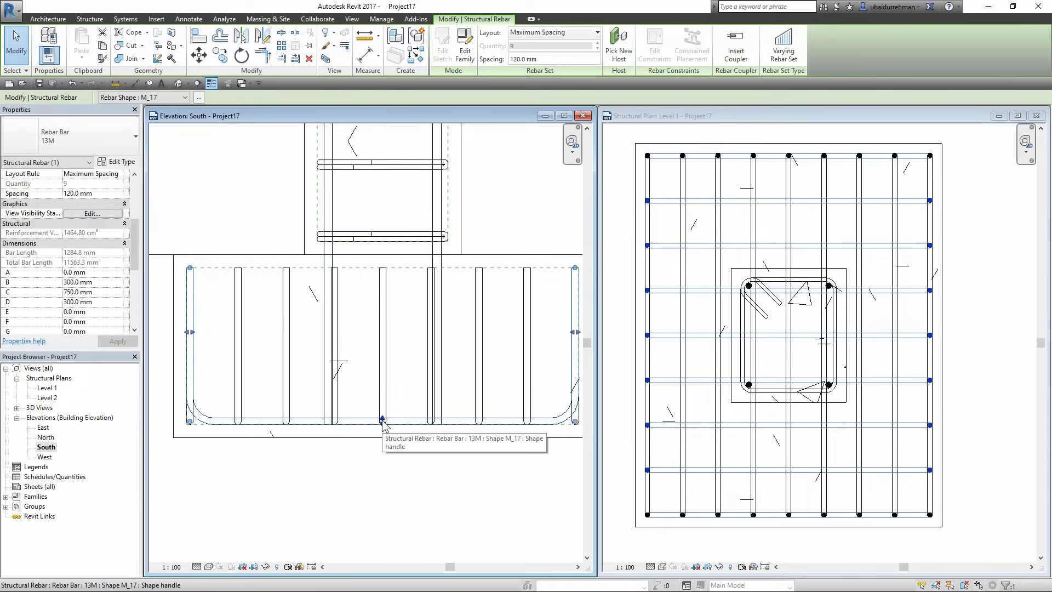
pyautogui.moveTo(383, 420); pyautogui.dragTo(382, 414)
pyautogui.click(329, 482)
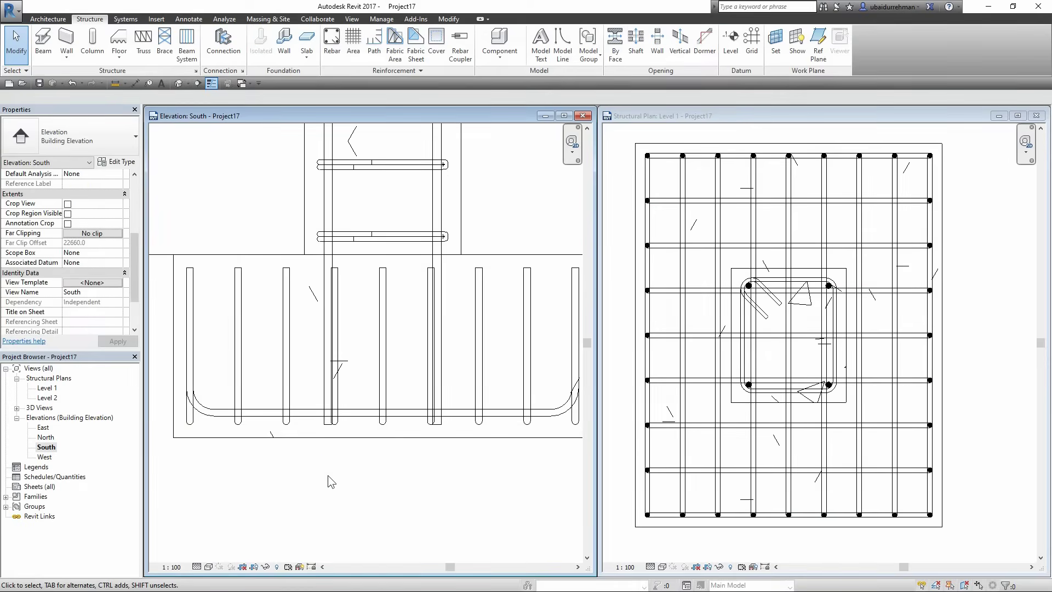
pyautogui.scroll(-1, 330, 448)
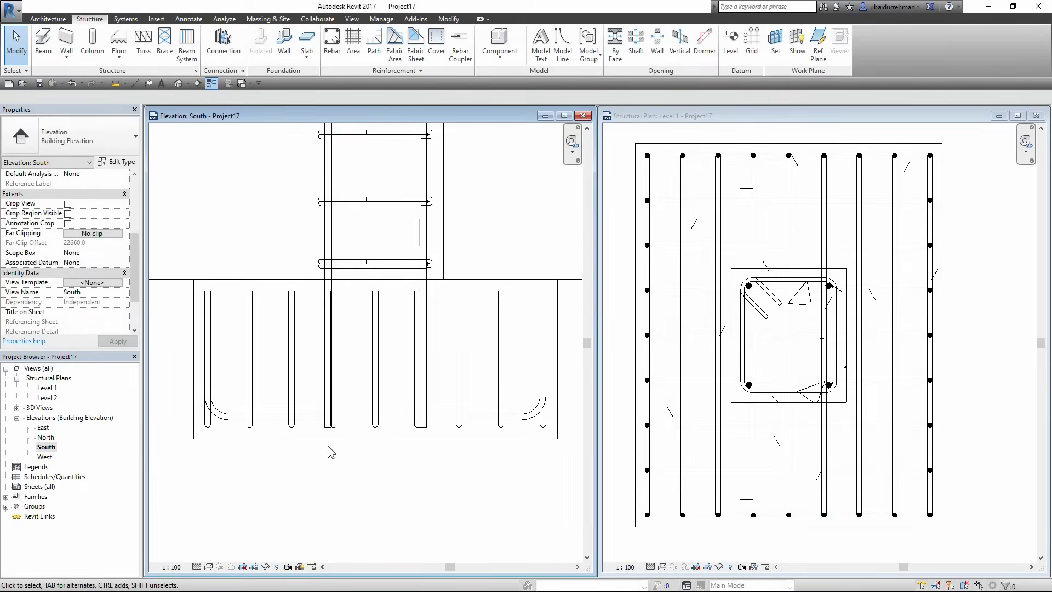
# - Move both end bars of the crosswise footing set slightly inward from the outer lengthwise bar ends in the Level 1 plan
pyautogui.click(952, 216)
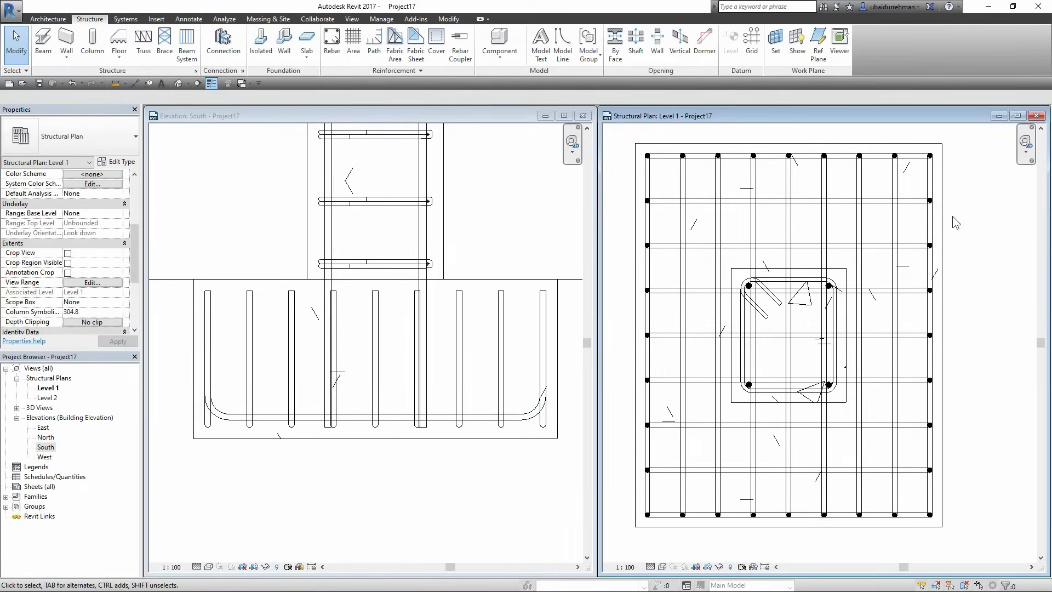
pyautogui.click(881, 159)
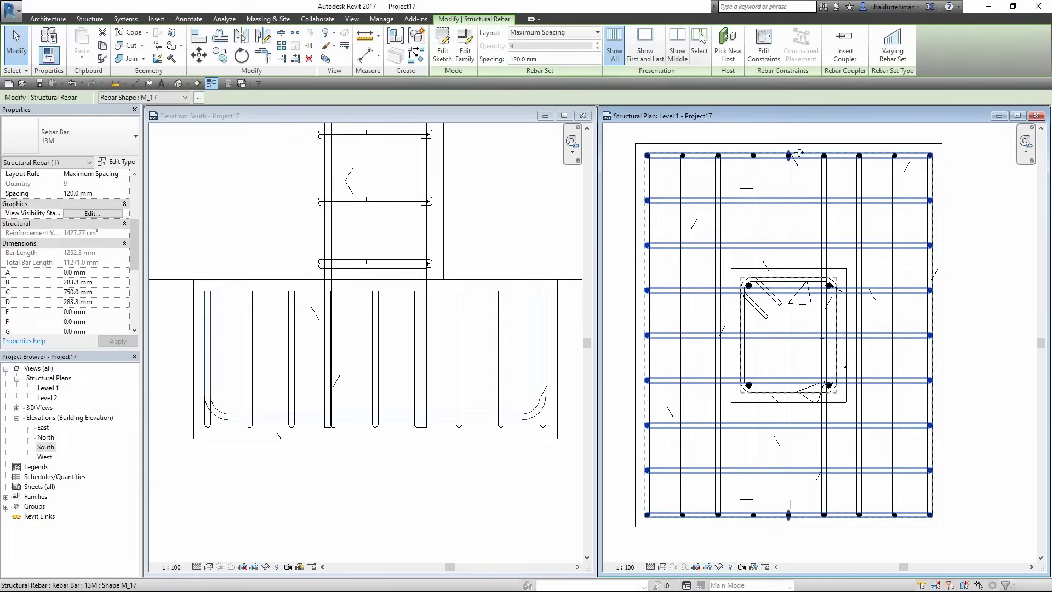
pyautogui.moveTo(788, 159); pyautogui.dragTo(789, 167)
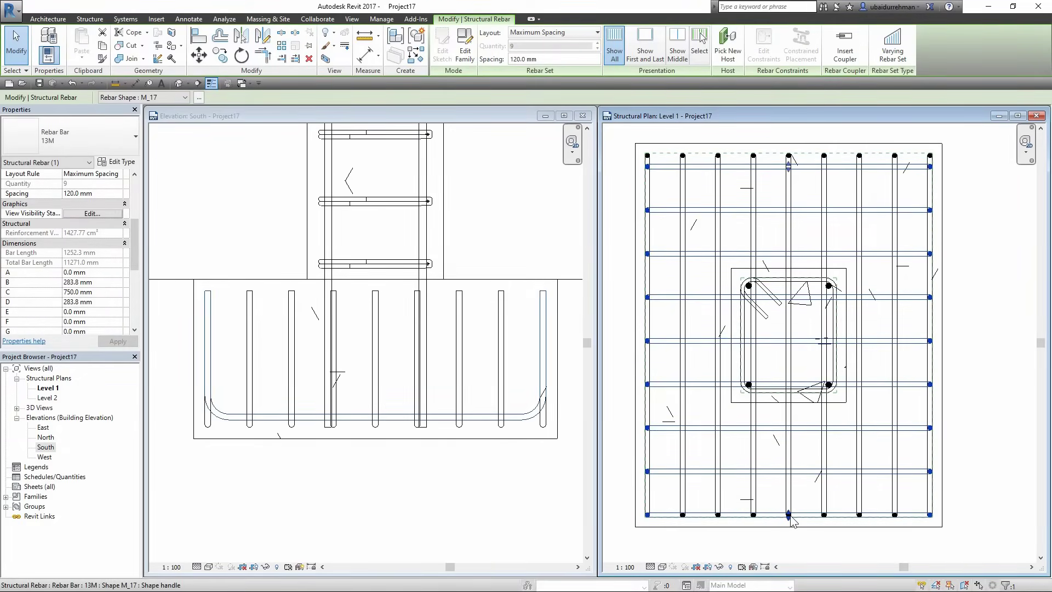
pyautogui.moveTo(789, 514); pyautogui.dragTo(789, 502)
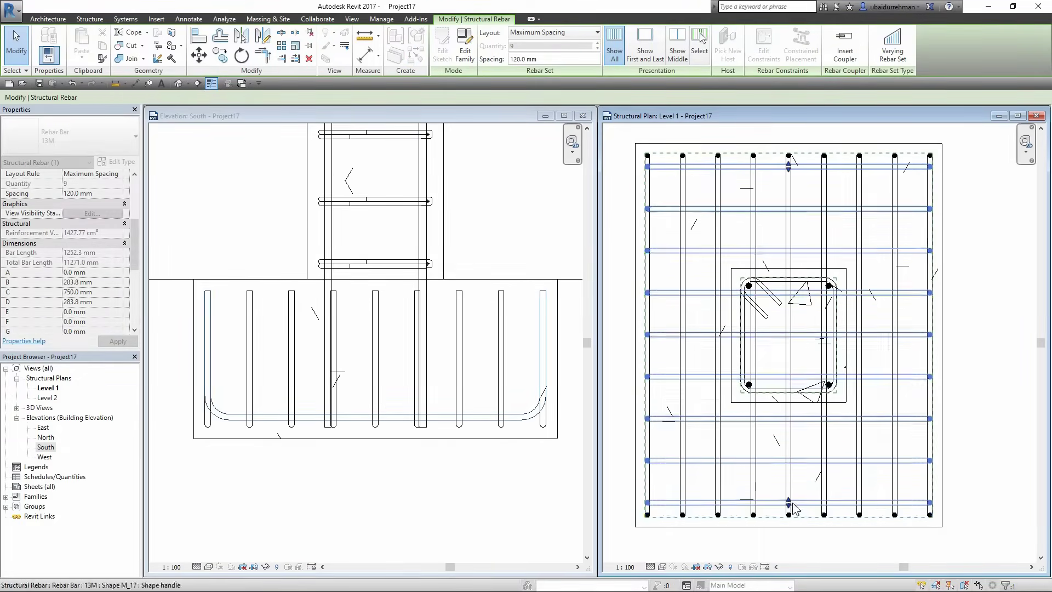
# - Move both outermost bars of the lengthwise footing set slightly inward from the crosswise bar ends in the Level 1 plan
pyautogui.click(648, 187)
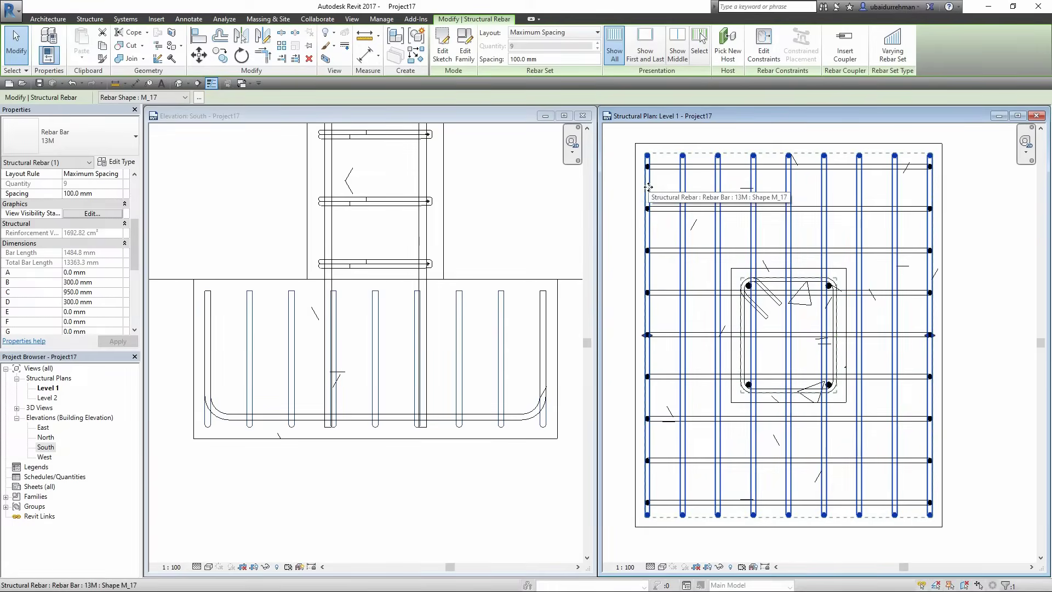
pyautogui.moveTo(647, 334); pyautogui.dragTo(661, 340)
pyautogui.moveTo(930, 335); pyautogui.dragTo(918, 337)
pyautogui.click(972, 324)
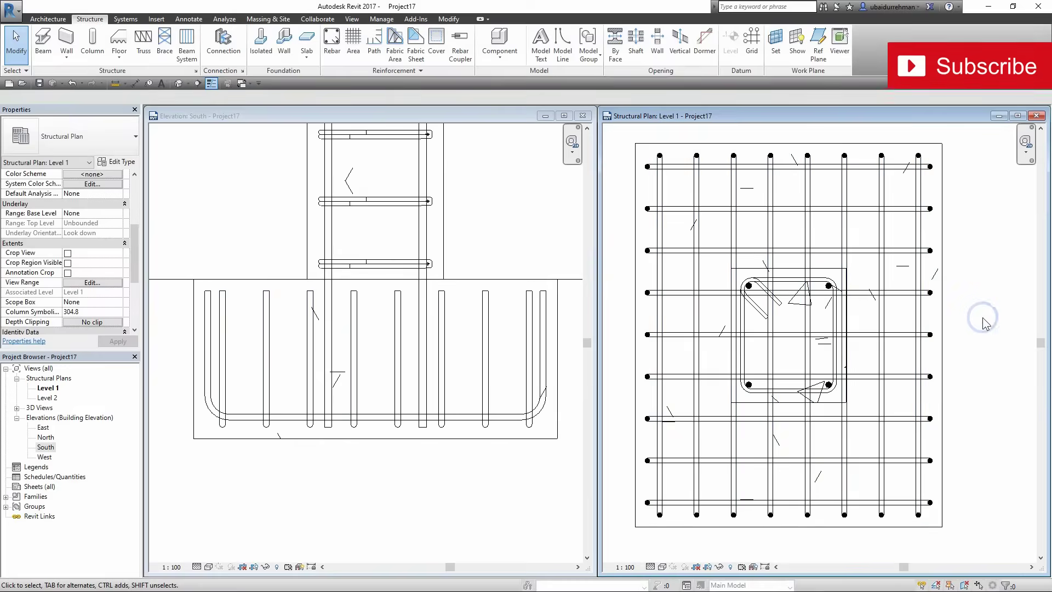
pyautogui.click(494, 241)
pyautogui.scroll(-2, 494, 241)
pyautogui.scroll(-3, 430, 325)
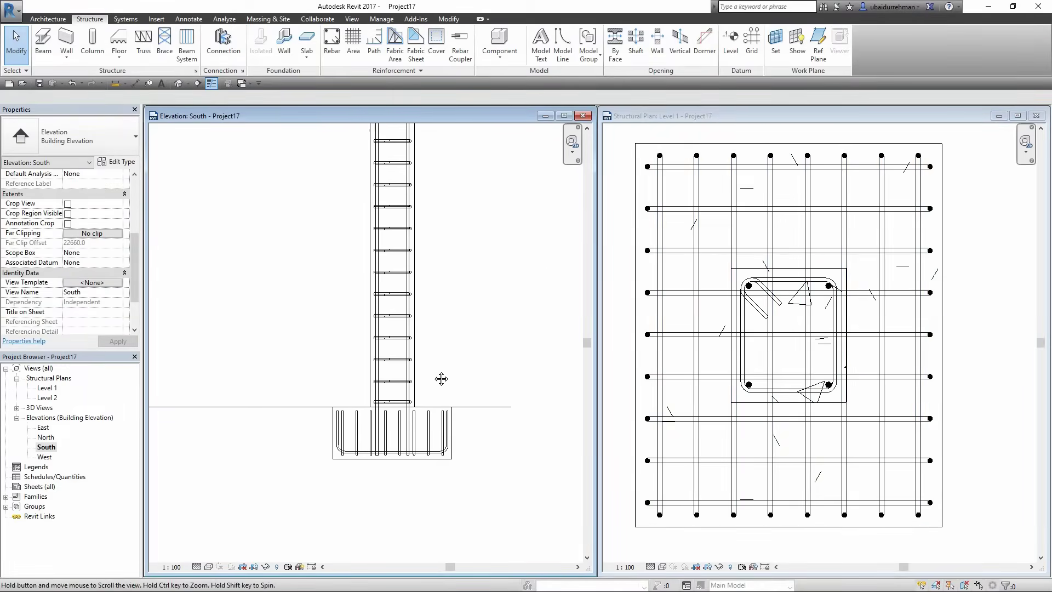
pyautogui.scroll(-3, 433, 379)
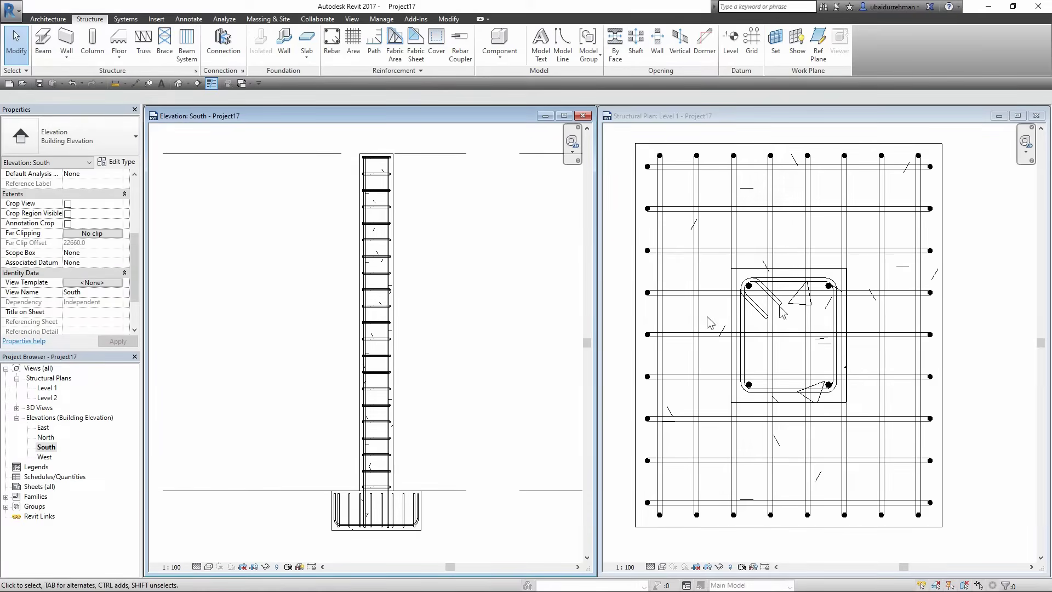
pyautogui.scroll(-3, 707, 317)
pyautogui.moveTo(812, 318); pyautogui.dragTo(830, 319, button='middle')
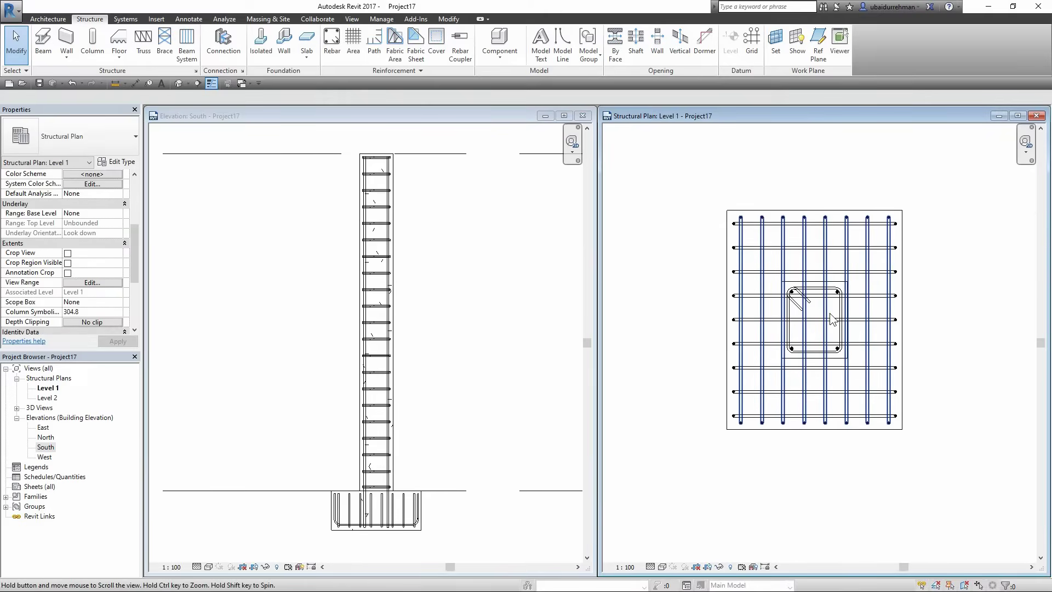
# - Open the default 3D view maximized and set its visual style to Wireframe
pyautogui.click(179, 85)
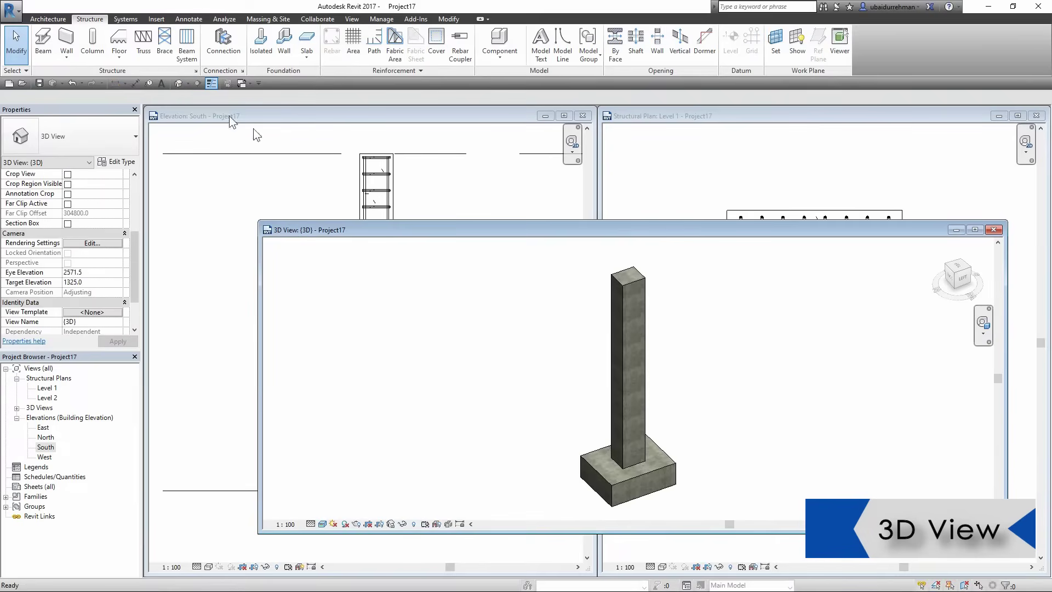
pyautogui.doubleClick(516, 231)
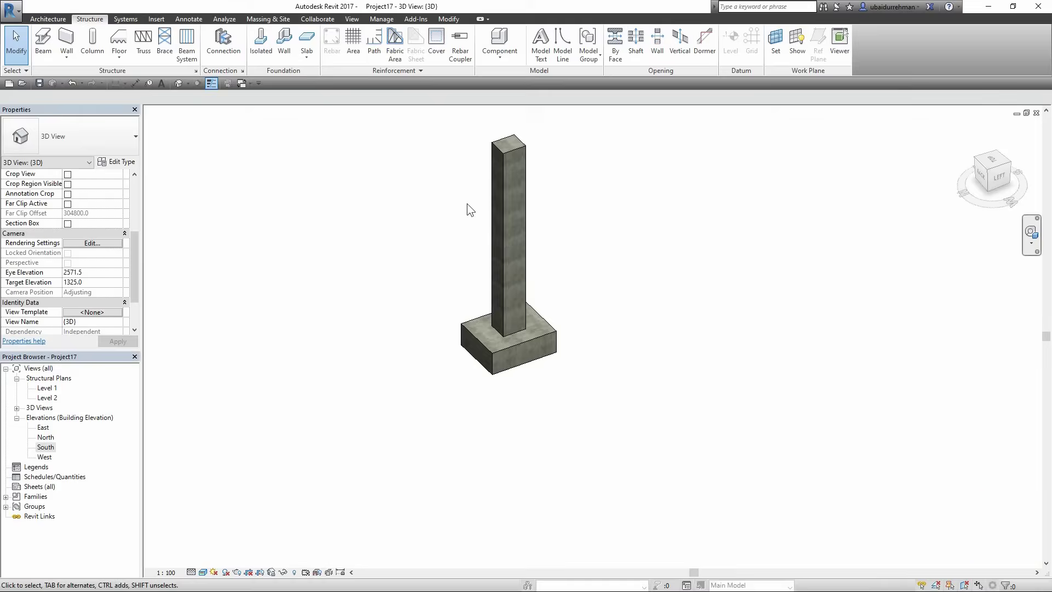
pyautogui.scroll(2, 466, 201)
pyautogui.scroll(2, 493, 242)
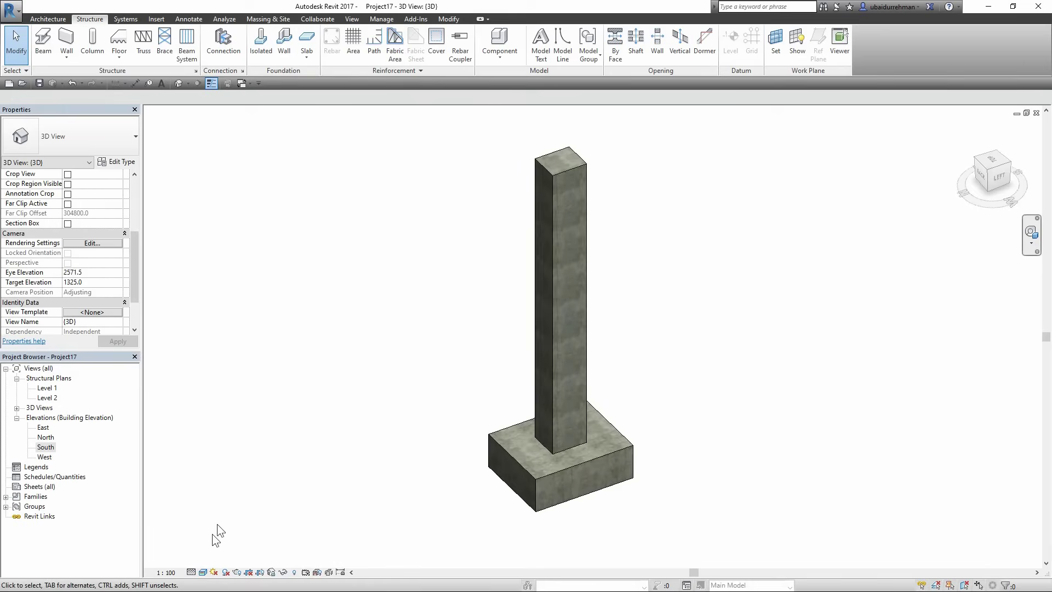
pyautogui.click(203, 573)
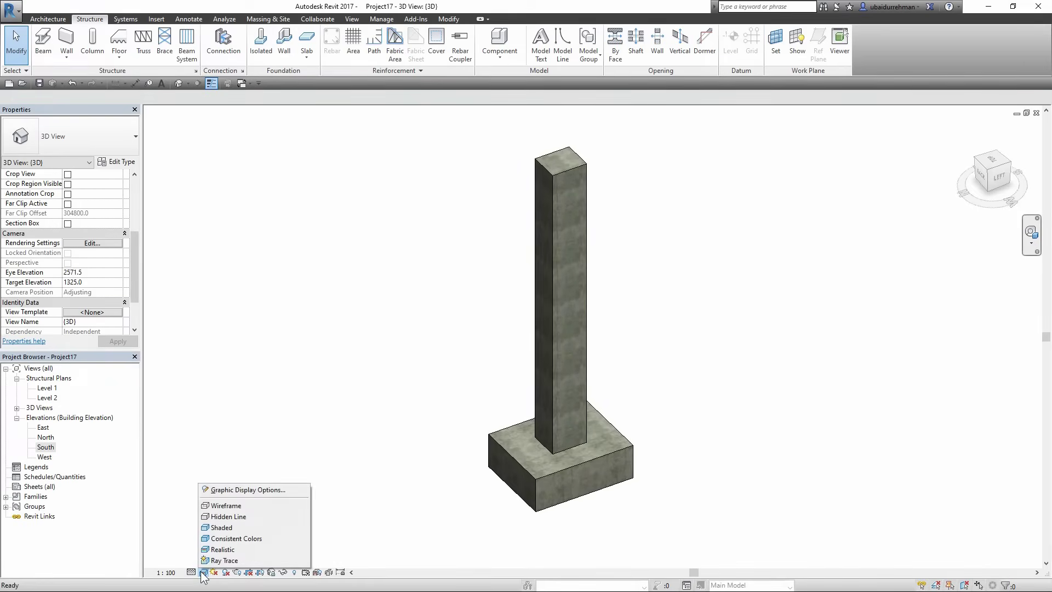
pyautogui.click(227, 505)
pyautogui.scroll(1, 491, 282)
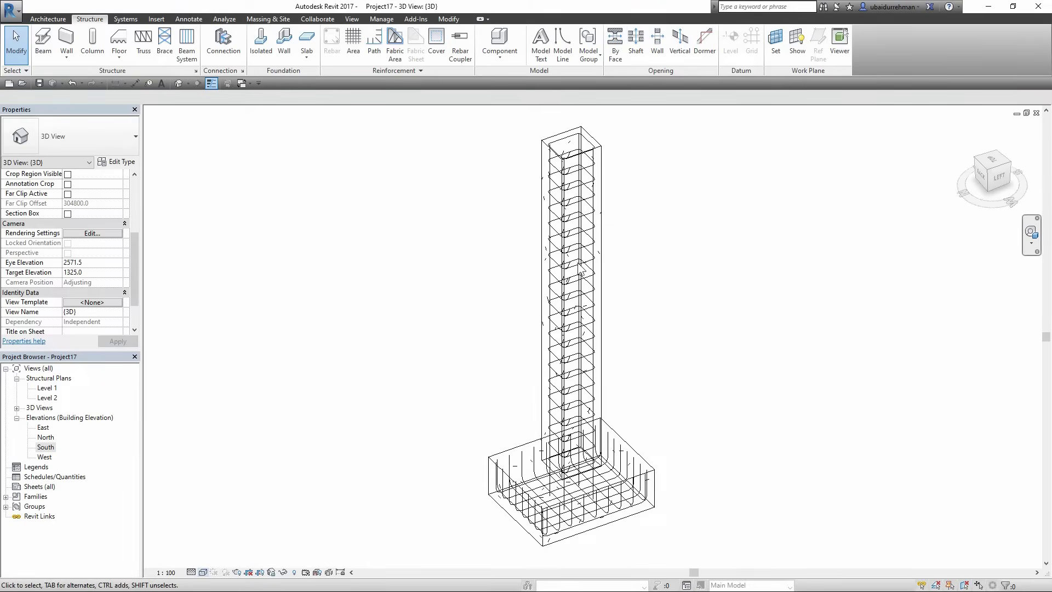
# - Select the whole column and footing model, and filter the selection down to Structural Rebar only
pyautogui.moveTo(682, 245); pyautogui.dragTo(457, 540)
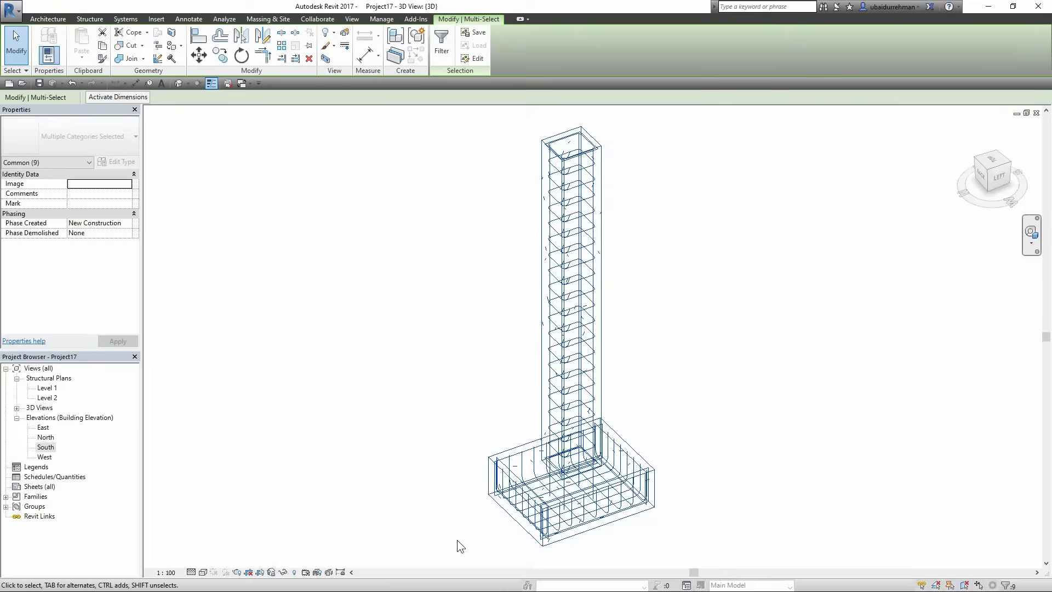
pyautogui.click(441, 51)
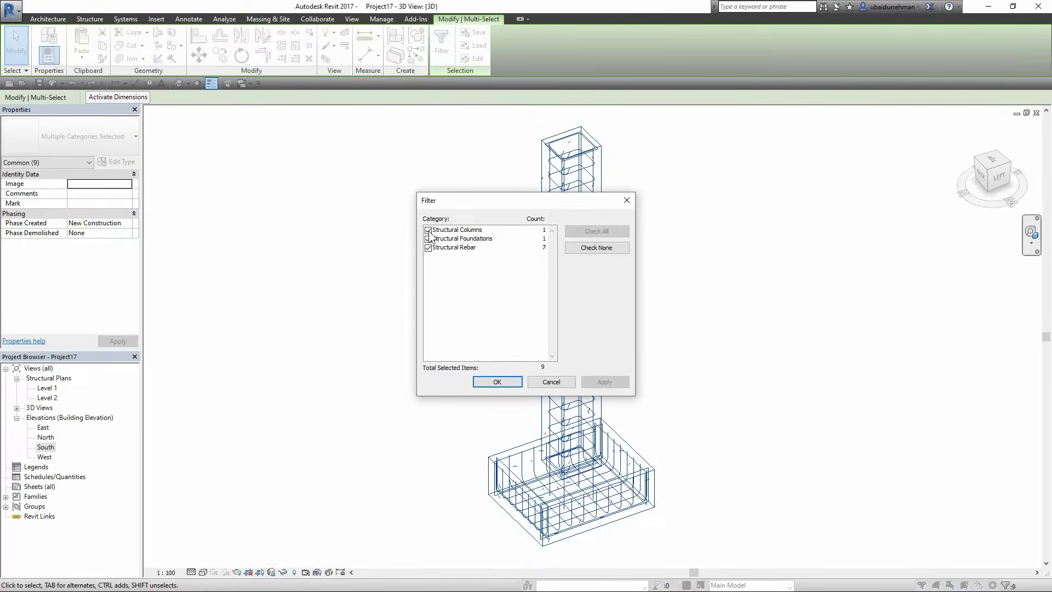
pyautogui.click(427, 230)
pyautogui.click(428, 239)
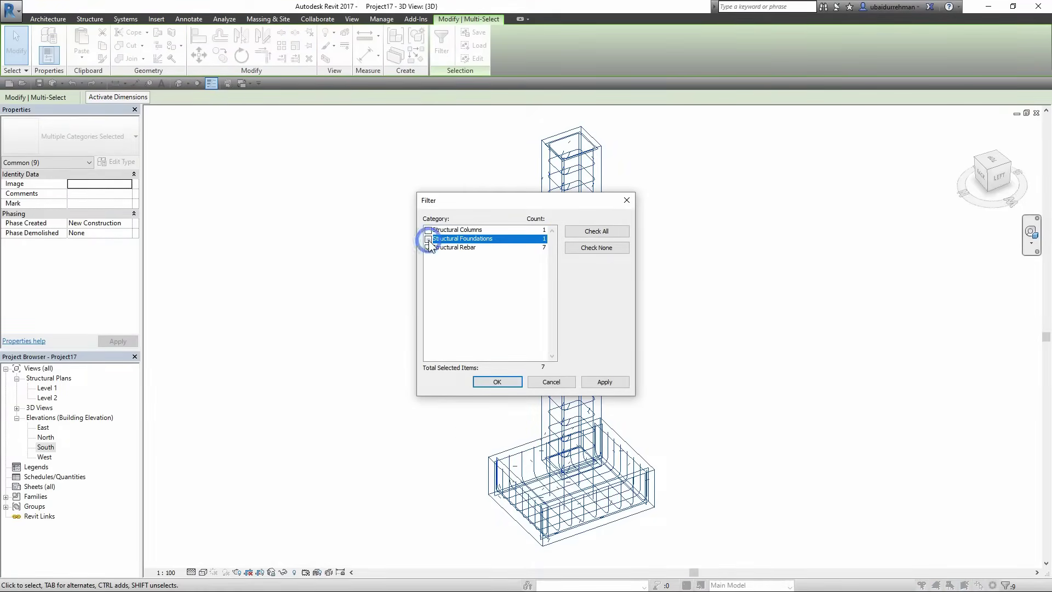
pyautogui.click(604, 386)
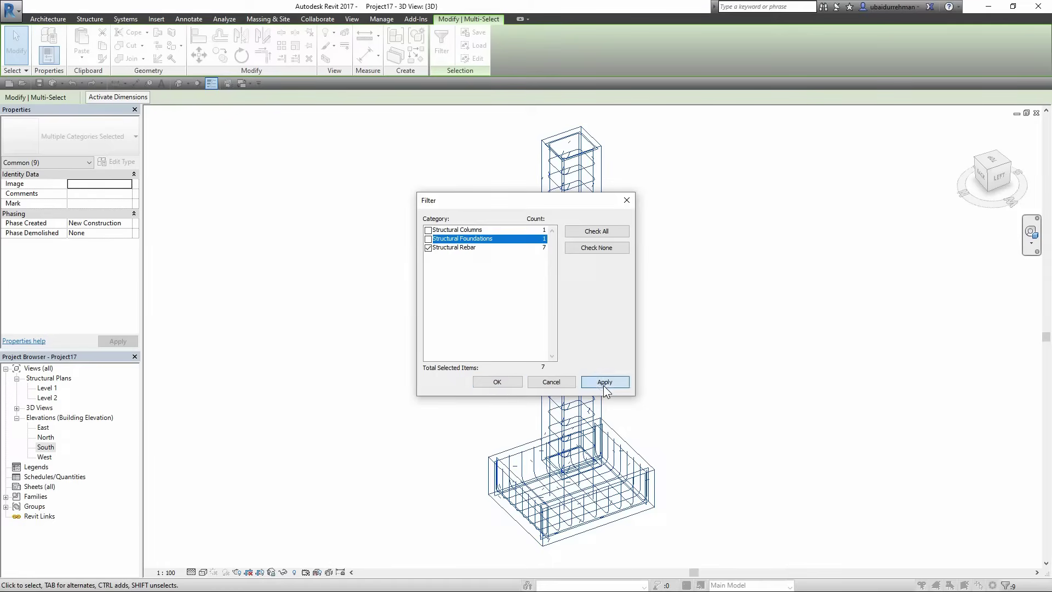
pyautogui.click(498, 382)
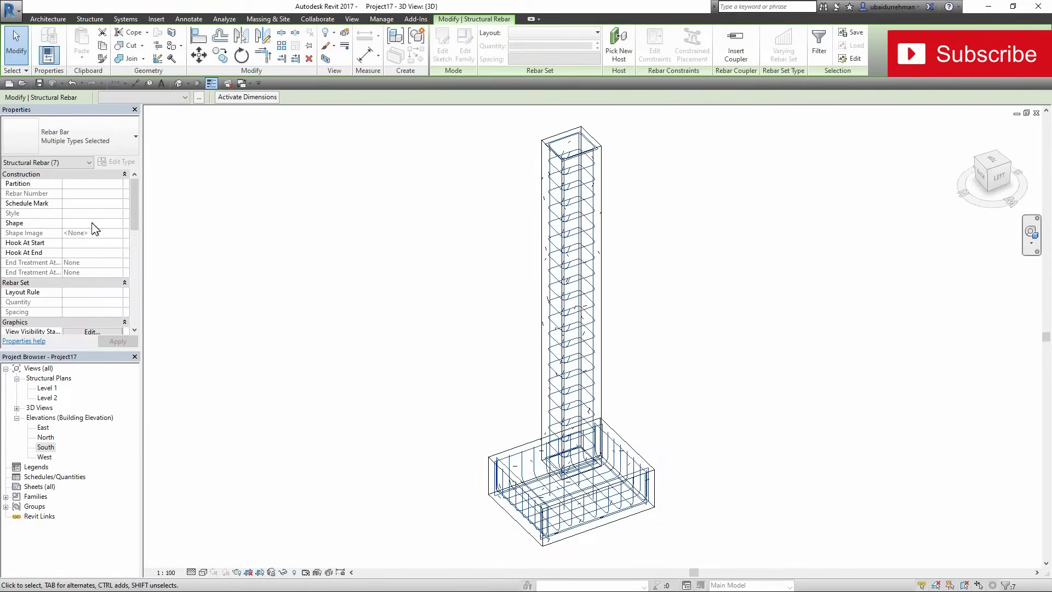
# - Show the selected rebar unobscured and as solid in the {3D} view, and set that view's visual style to Realistic
pyautogui.scroll(-2, 91, 222)
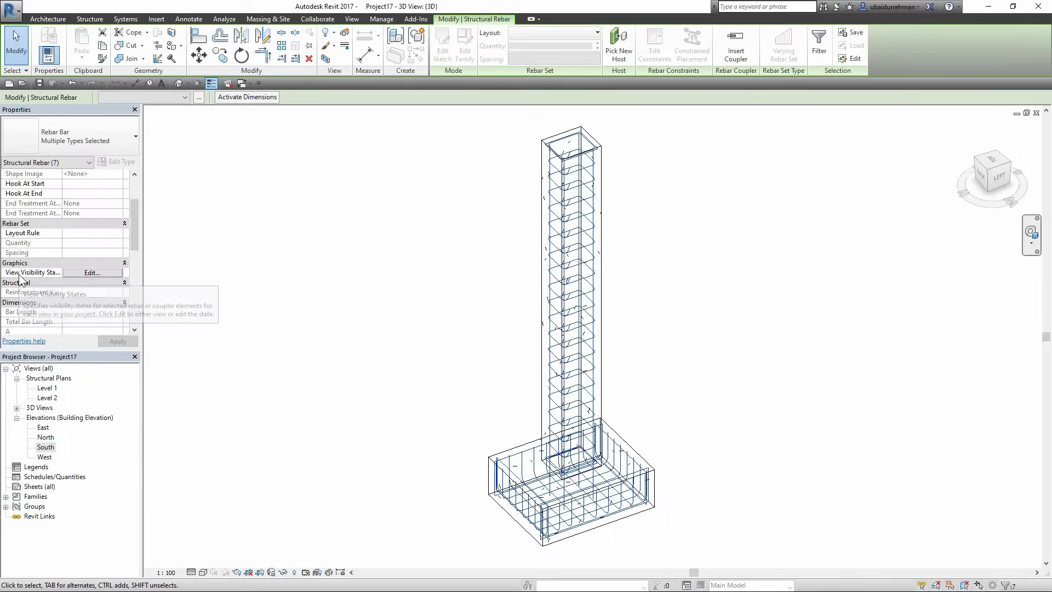
pyautogui.click(79, 275)
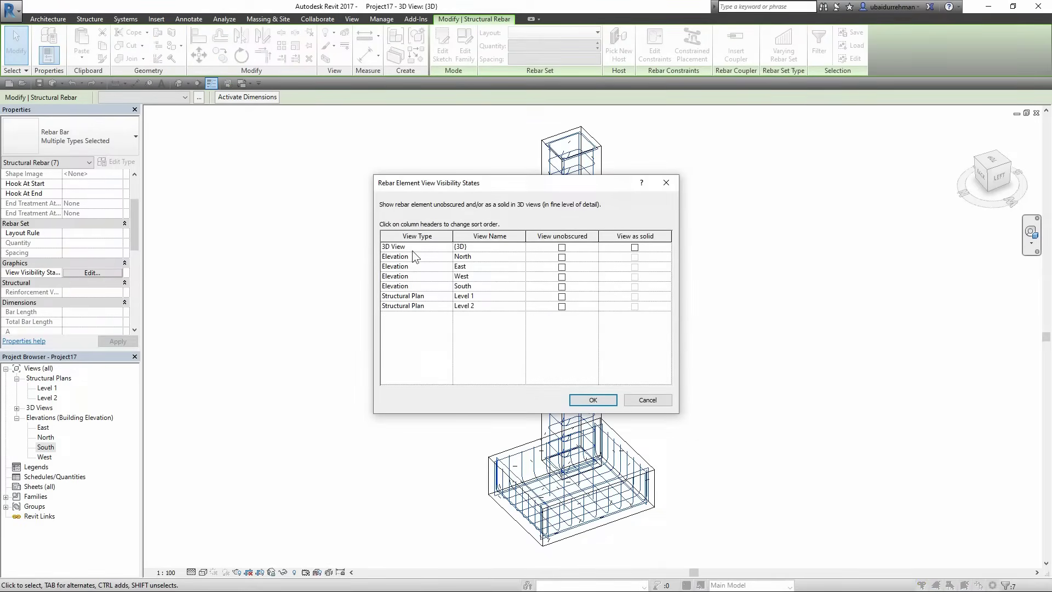
pyautogui.click(562, 247)
pyautogui.click(635, 248)
pyautogui.click(602, 399)
pyautogui.click(459, 363)
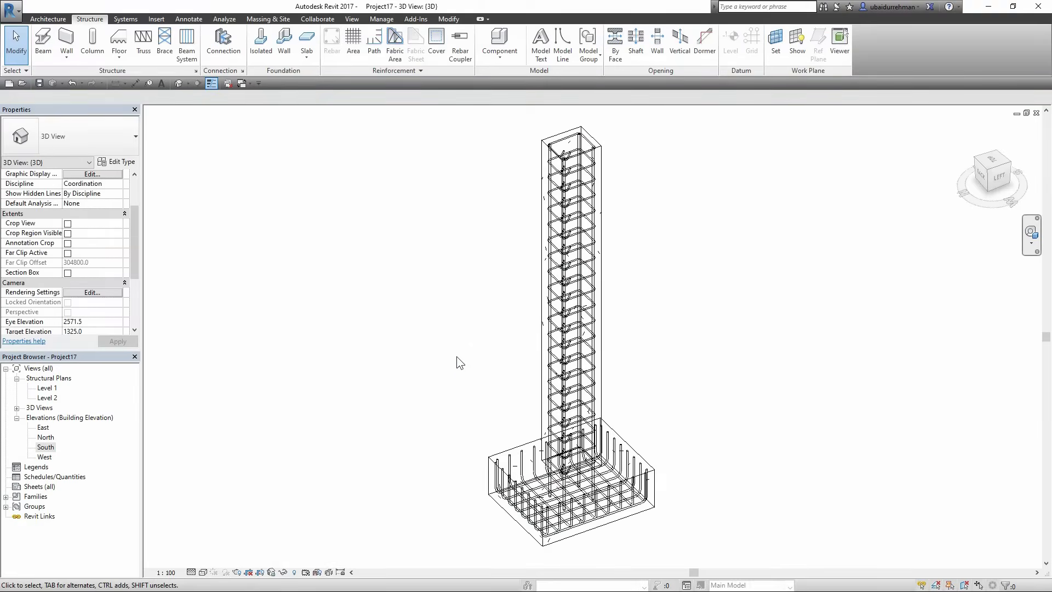
pyautogui.click(202, 572)
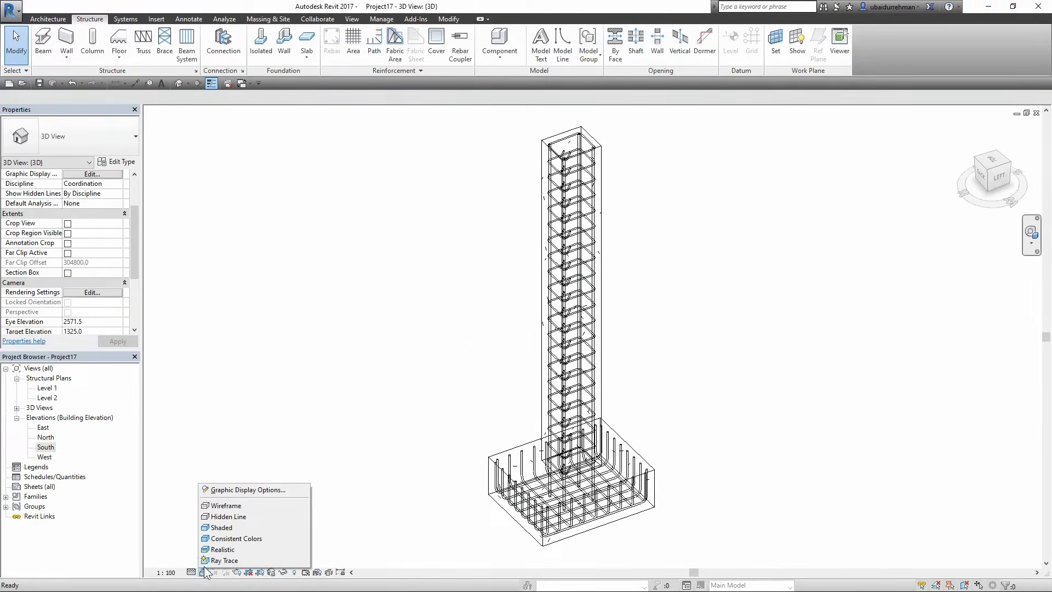
pyautogui.click(218, 549)
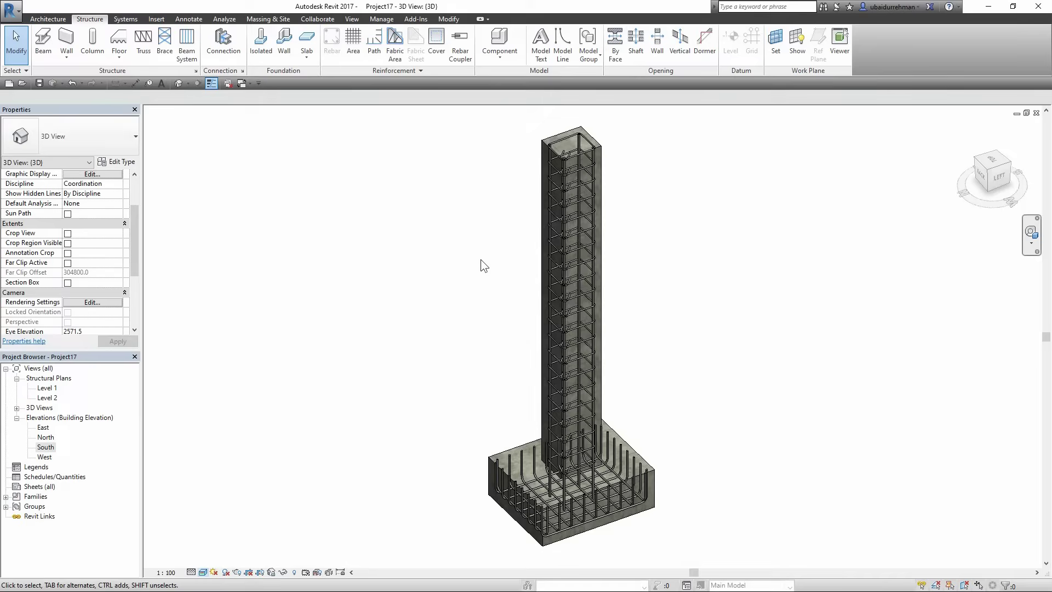
# - Examine the solid reinforcement in the footing and at the column base in the 3D view
pyautogui.scroll(5, 608, 526)
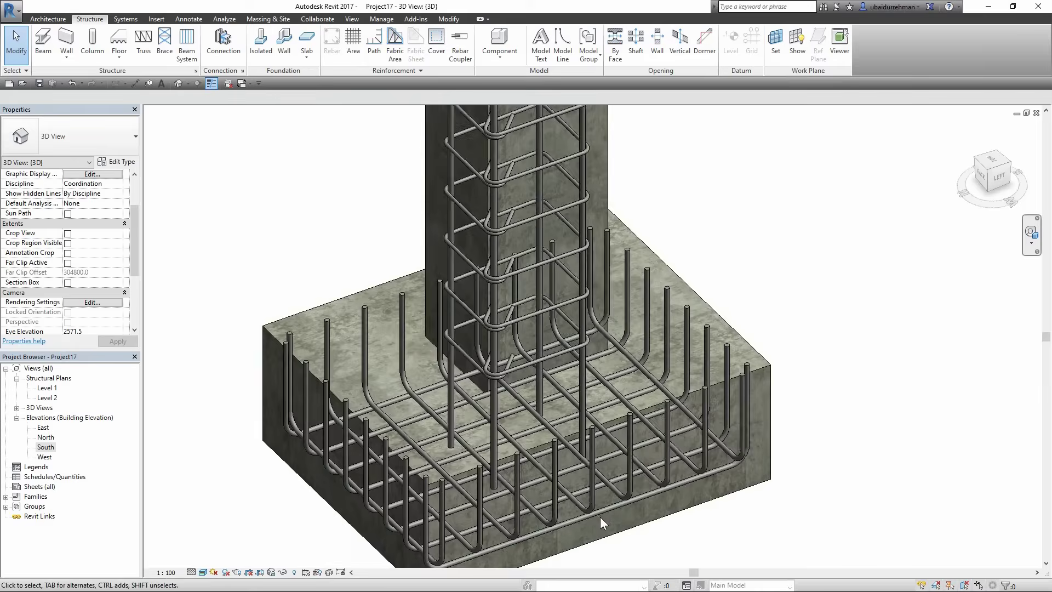
pyautogui.scroll(1, 592, 477)
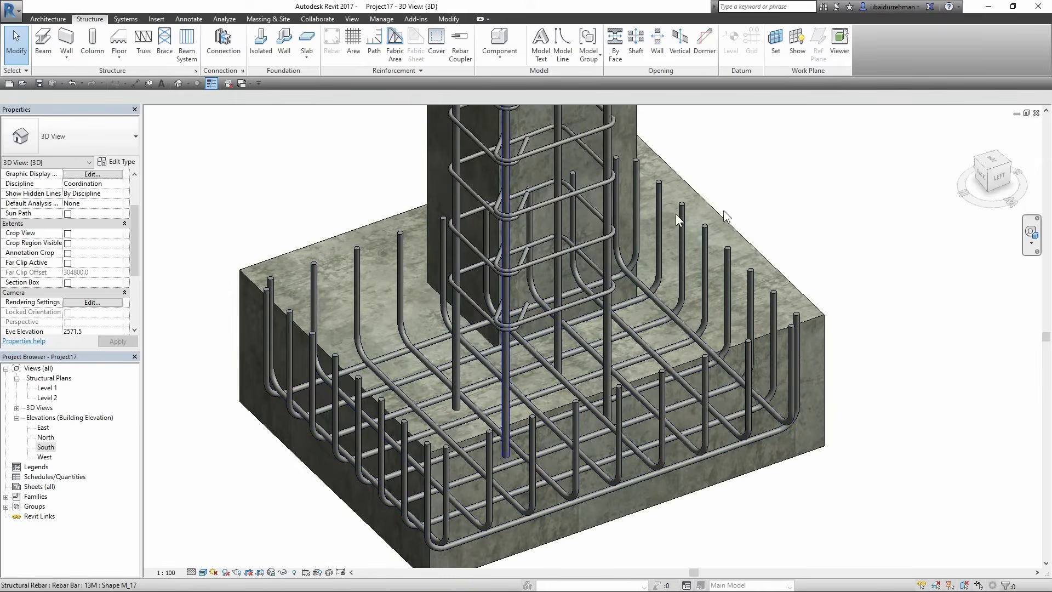
pyautogui.scroll(-2, 772, 209)
pyautogui.scroll(-3, 740, 383)
pyautogui.scroll(3, 705, 378)
pyautogui.scroll(-5, 681, 294)
pyautogui.scroll(-2, 696, 291)
pyautogui.moveTo(704, 305); pyautogui.dragTo(573, 283, button='middle')
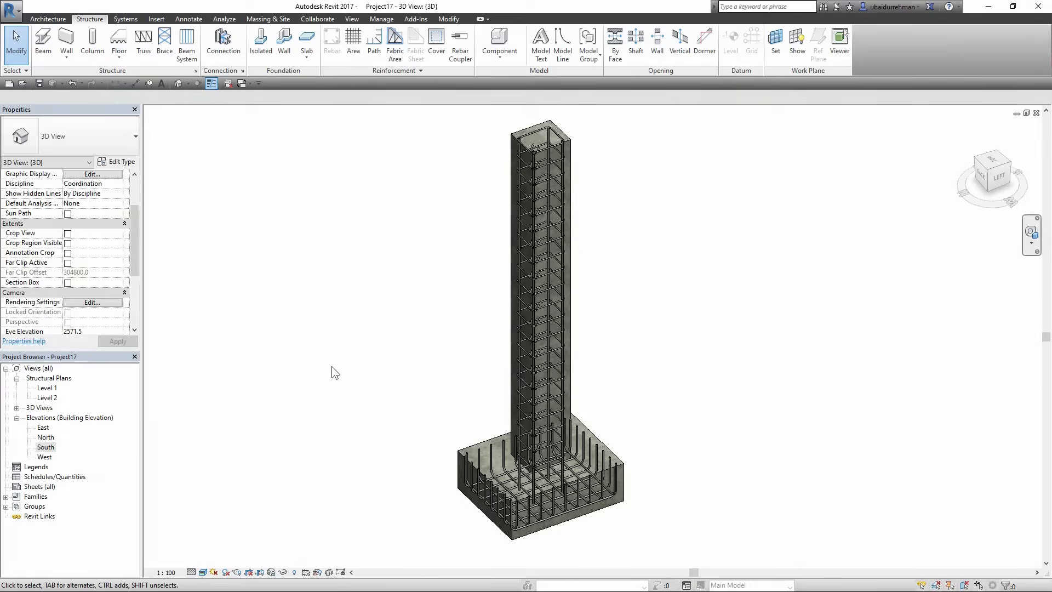
# - Return to the Level 1 plan and set the crosswise footing bar set's Schedule Mark to F1
pyautogui.click(1035, 113)
pyautogui.press('z')
pyautogui.press('f')
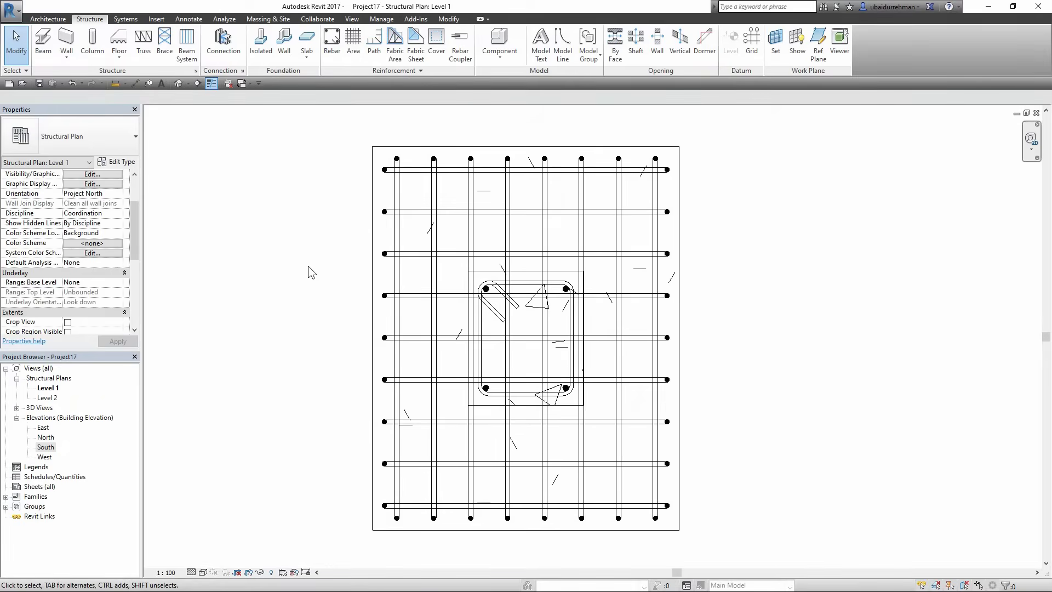
pyautogui.click(411, 212)
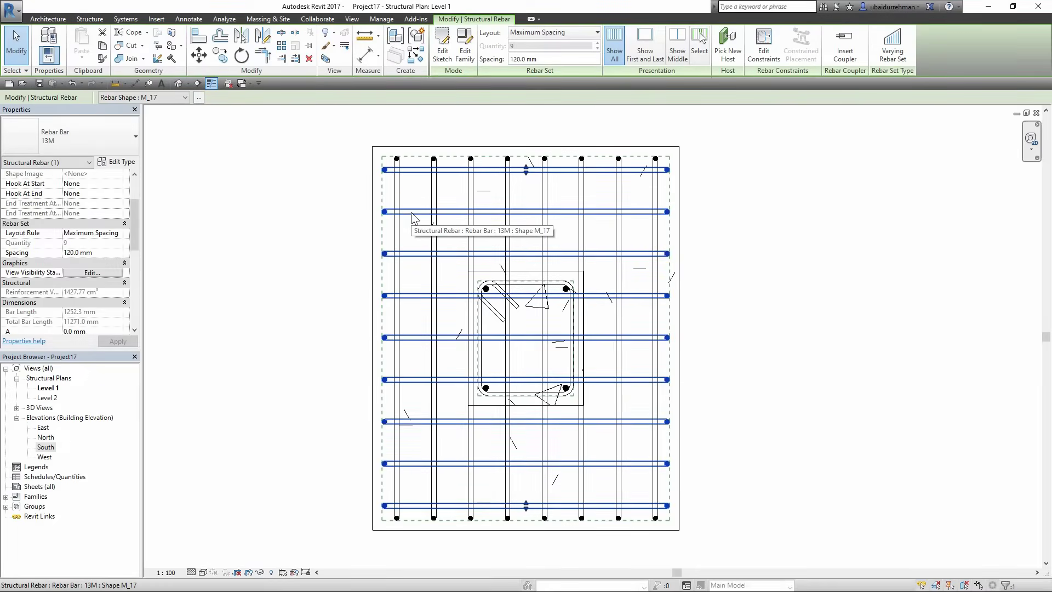
pyautogui.scroll(3, 90, 205)
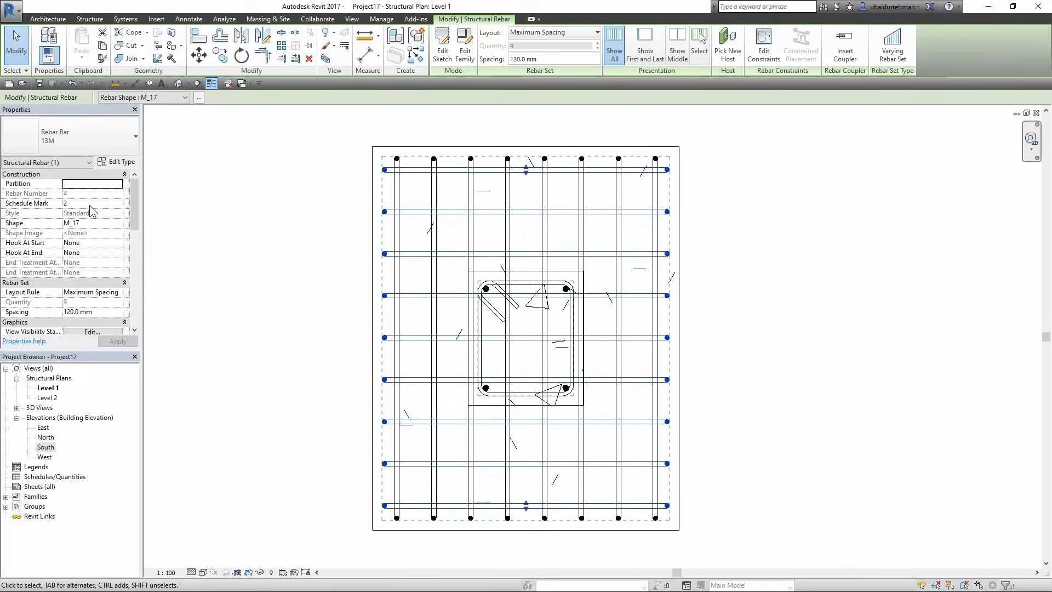
pyautogui.click(70, 205)
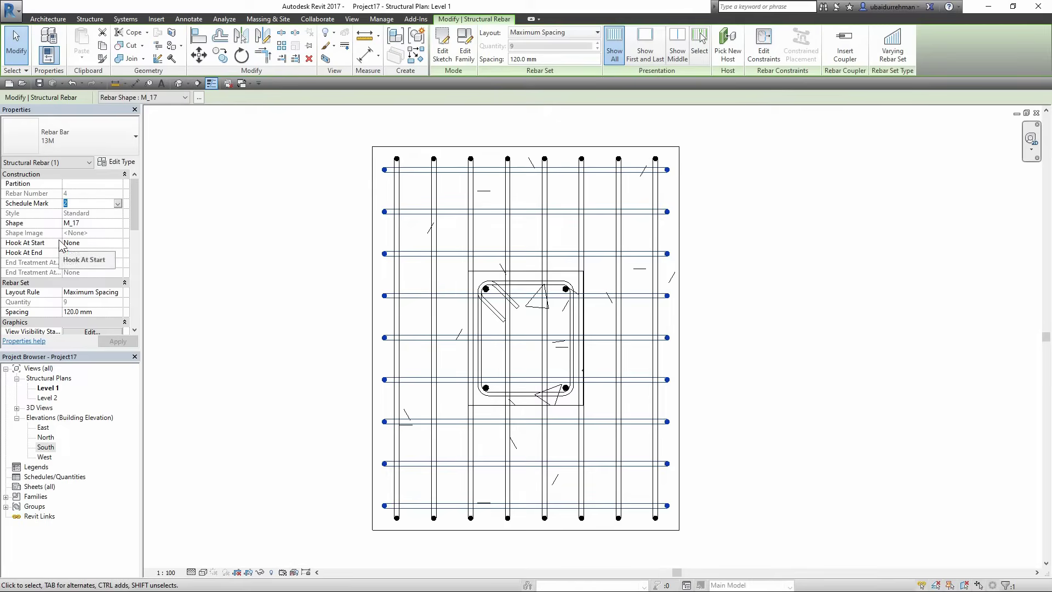
pyautogui.write('F')
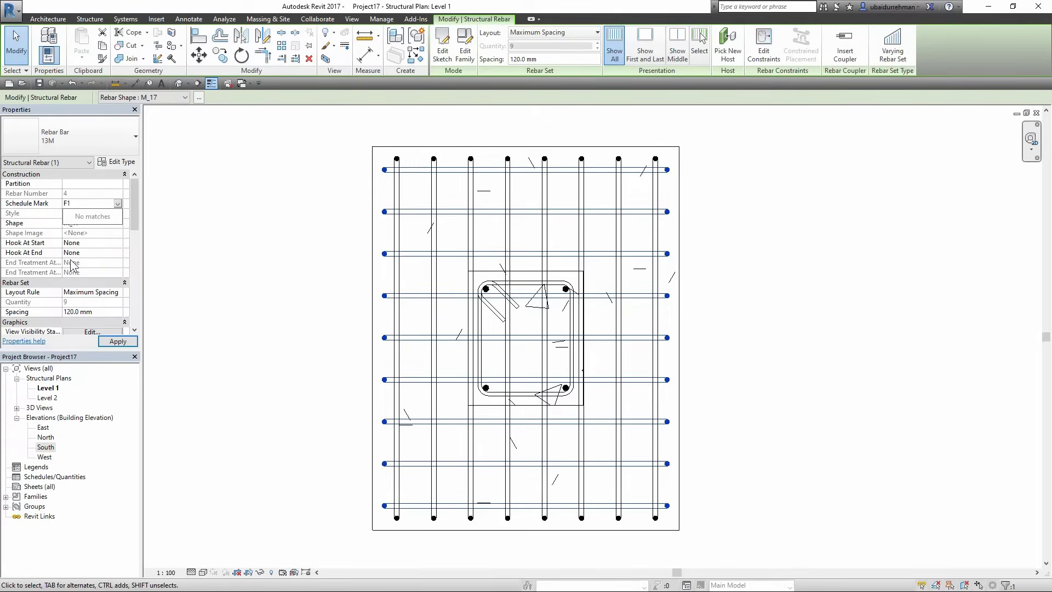
pyautogui.write('1')
pyautogui.click(119, 342)
pyautogui.click(316, 265)
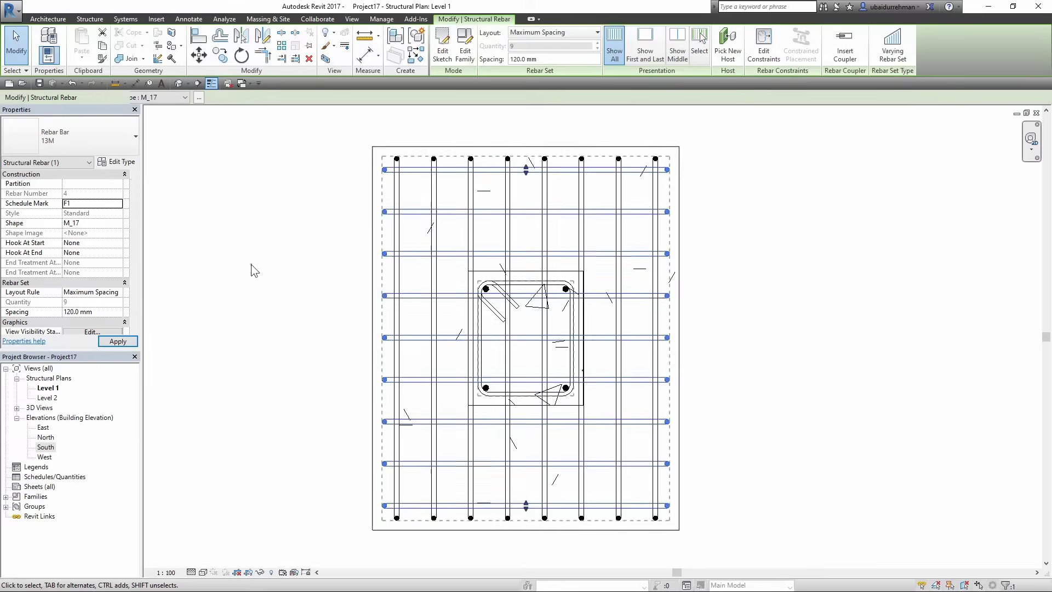
# - Set the Schedule Mark of the lengthwise footing bar set to F2
pyautogui.click(397, 186)
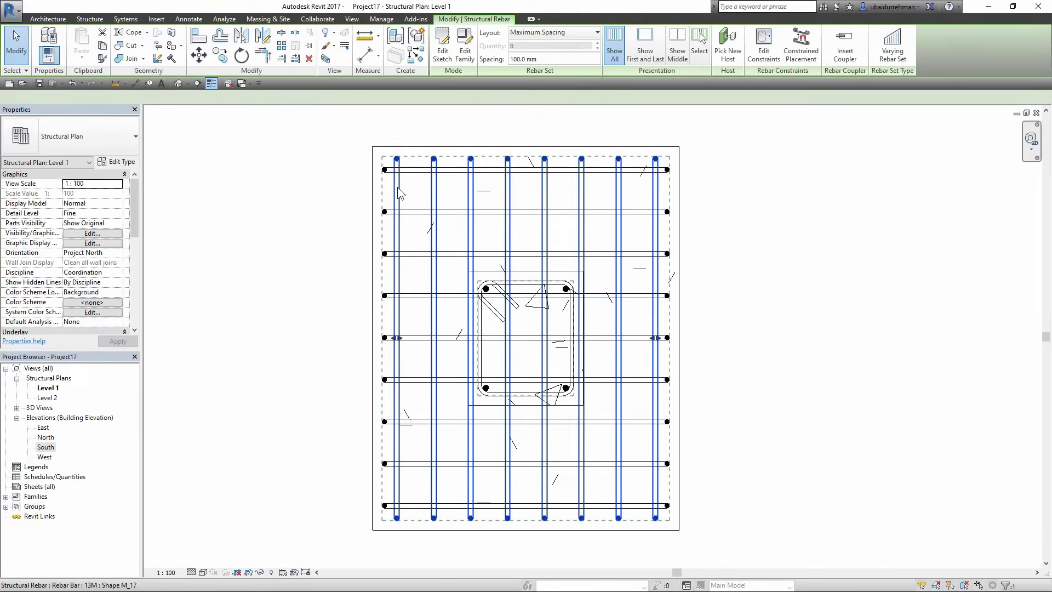
pyautogui.click(106, 203)
pyautogui.doubleClick(106, 203)
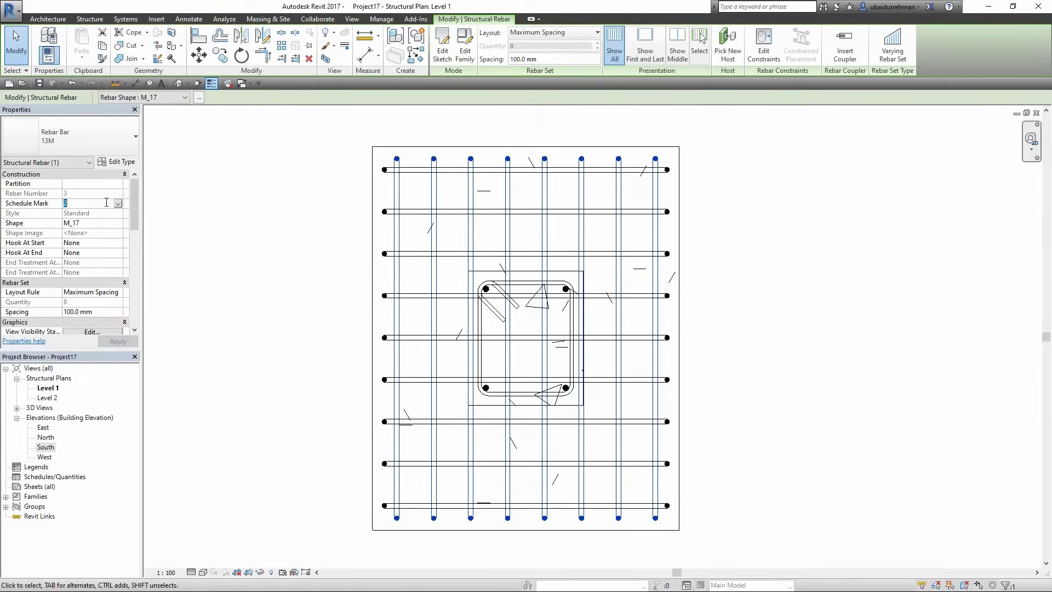
pyautogui.write('F2')
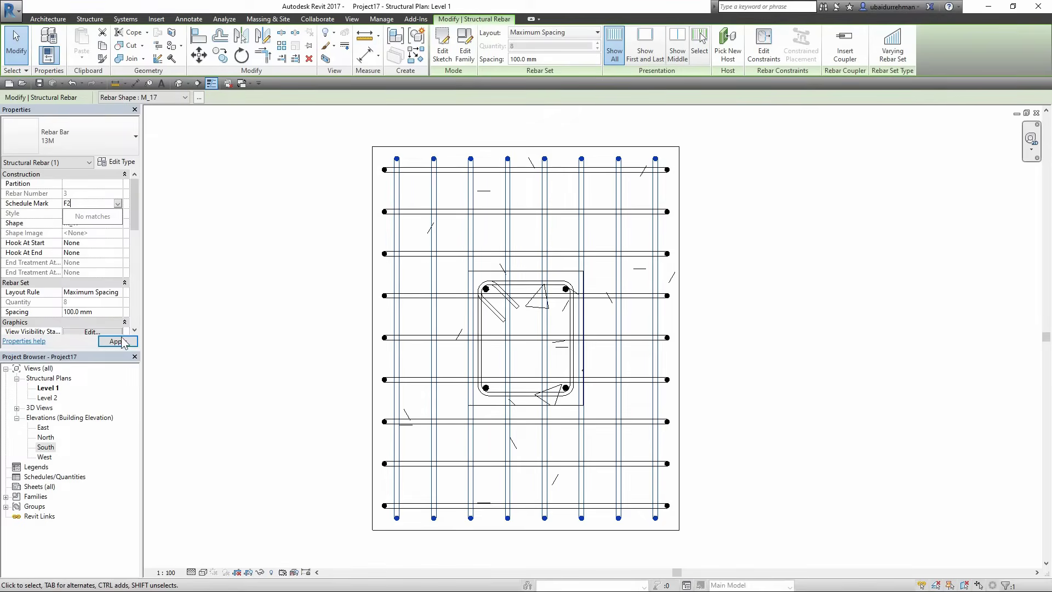
pyautogui.click(122, 341)
pyautogui.click(280, 235)
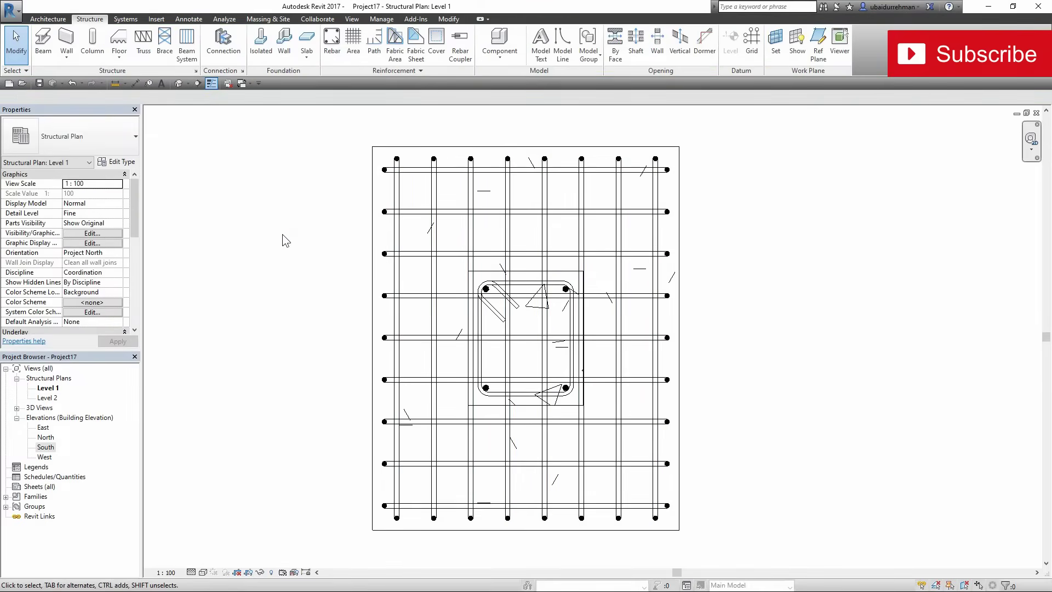
# - Set the Schedule Mark of the column stirrups to ST
pyautogui.click(493, 285)
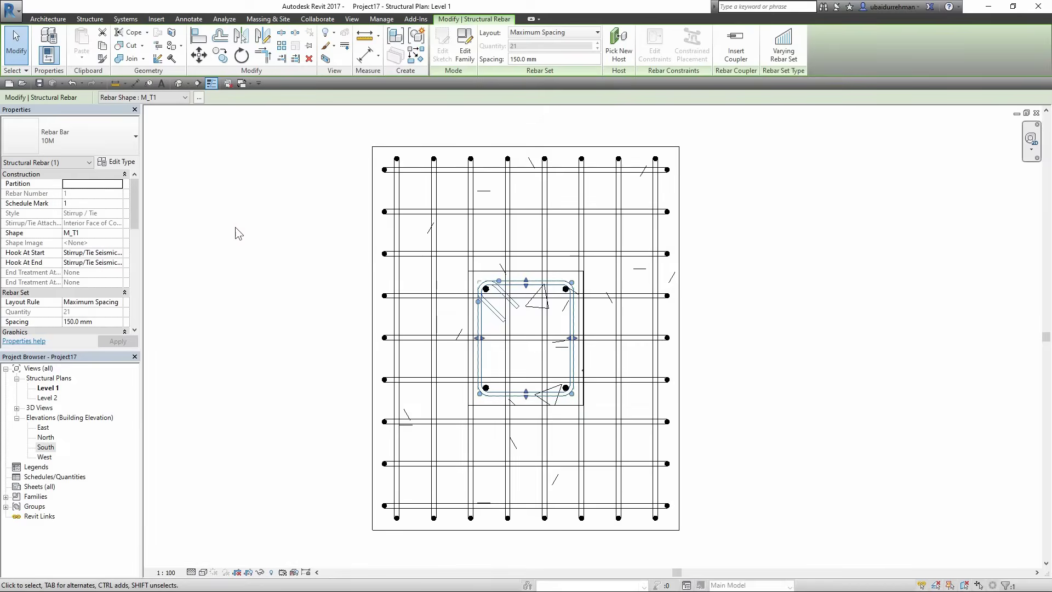
pyautogui.click(95, 203)
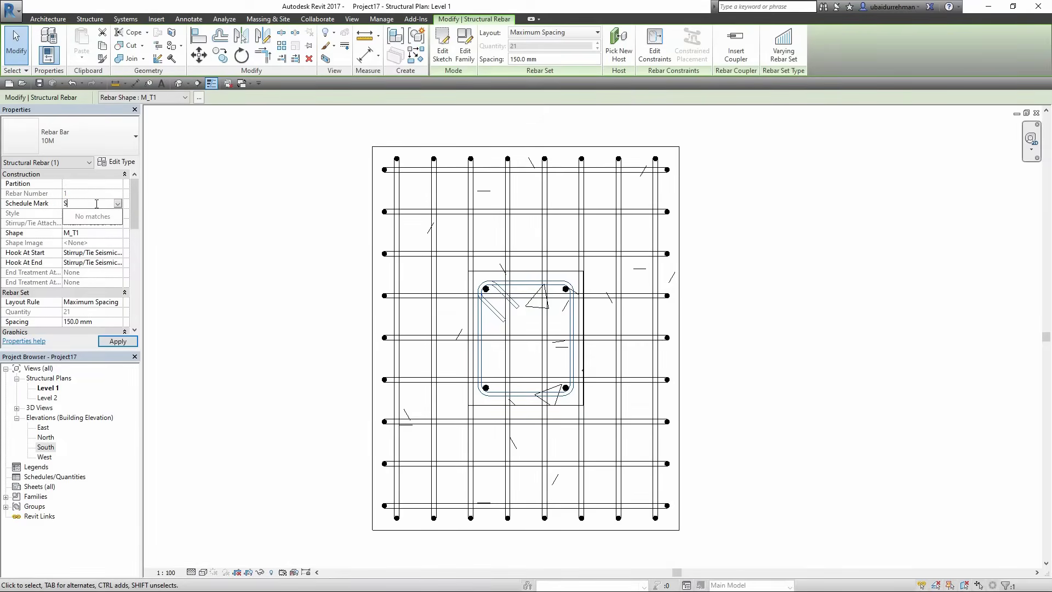
pyautogui.click(117, 341)
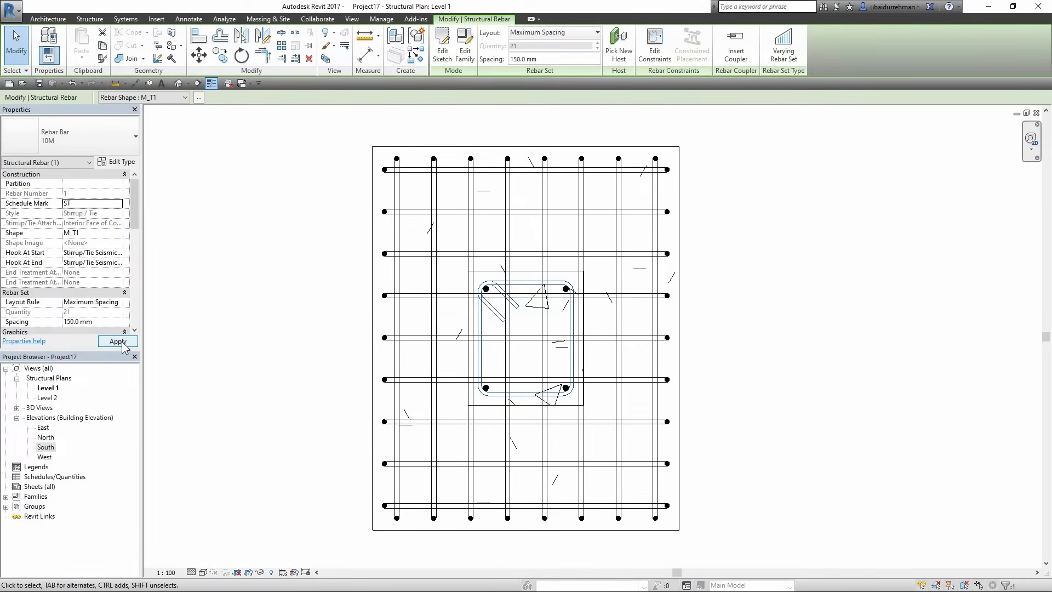
pyautogui.click(228, 322)
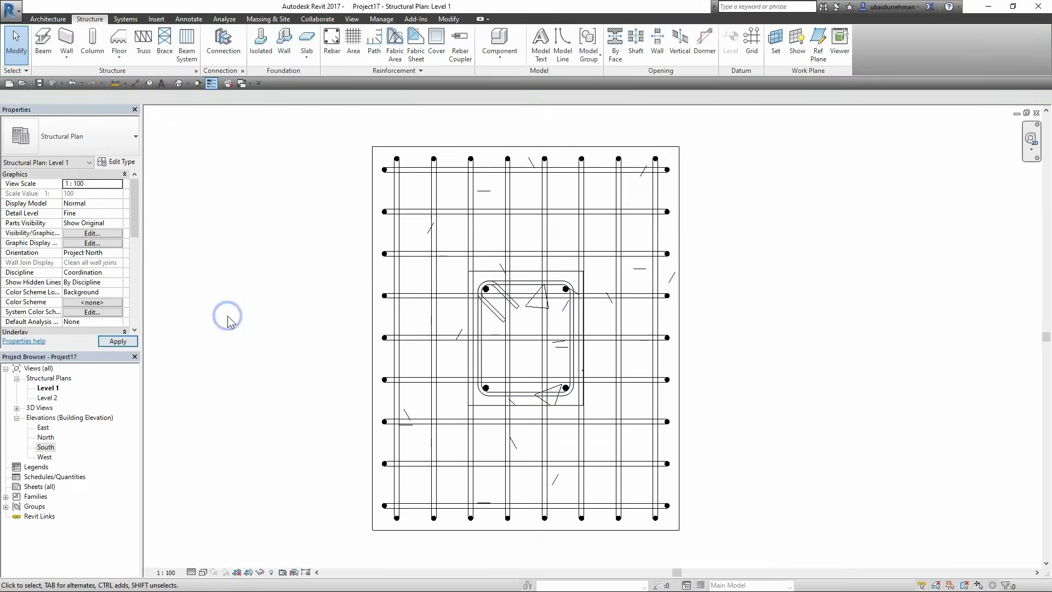
# - Select all instances of the column's 16M vertical bars in the entire project and set their Schedule Mark to V
pyautogui.click(487, 293)
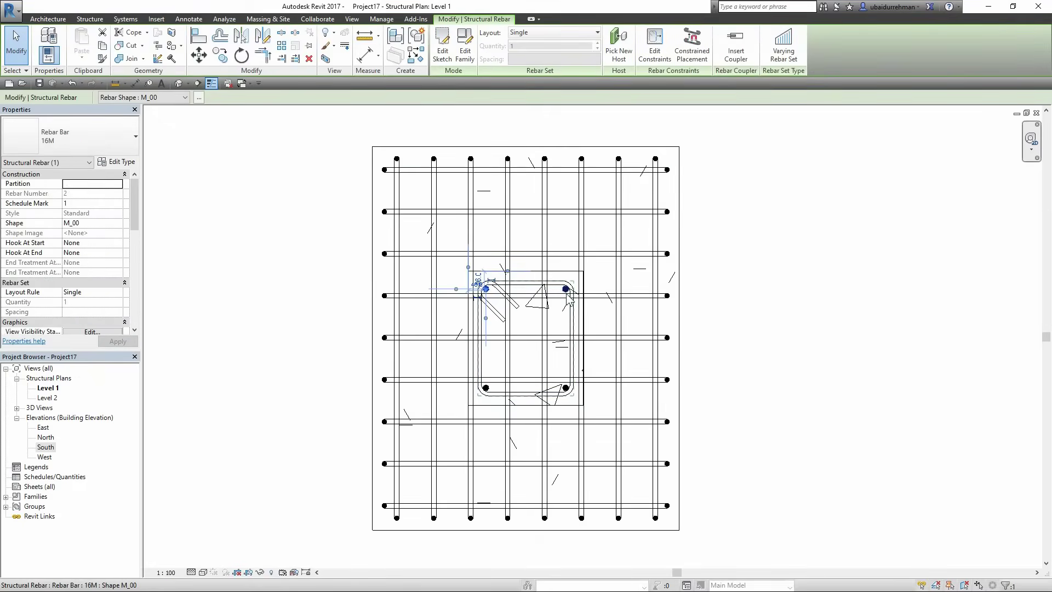
pyautogui.click(567, 291)
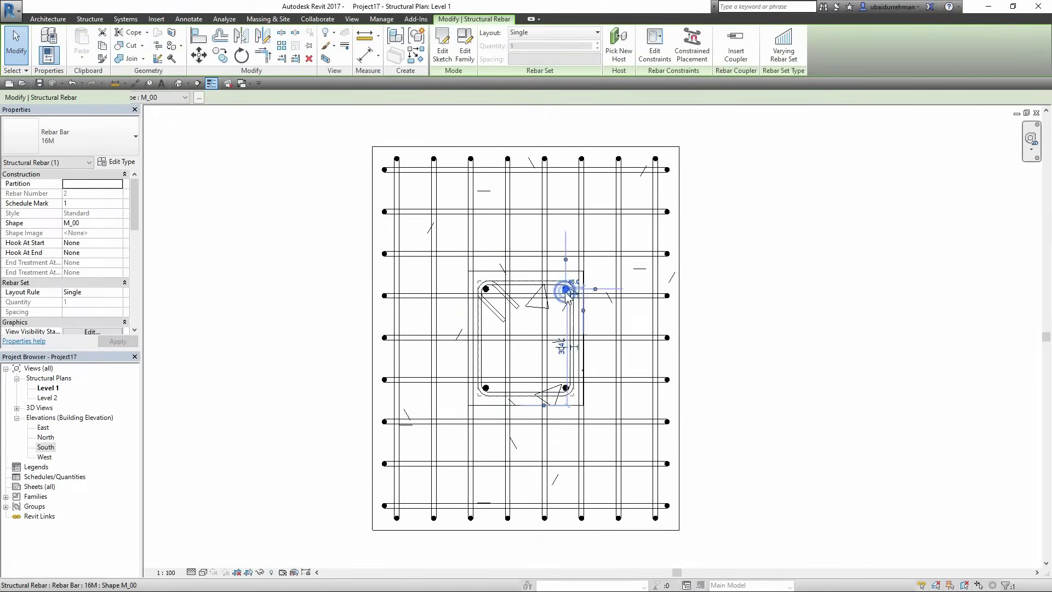
pyautogui.rightClick(567, 292)
pyautogui.moveTo(682, 434)
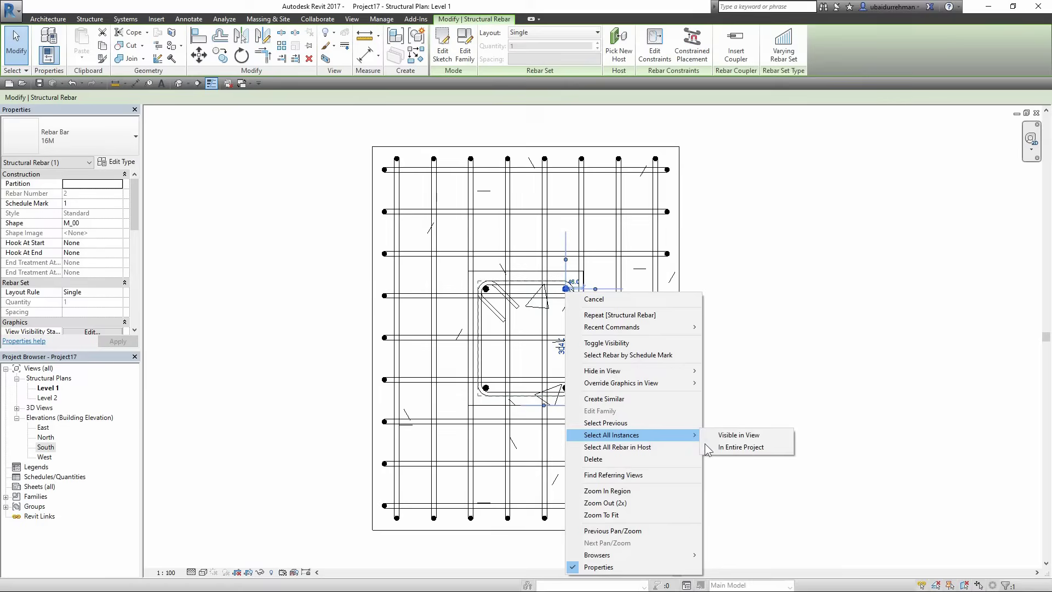
pyautogui.click(717, 448)
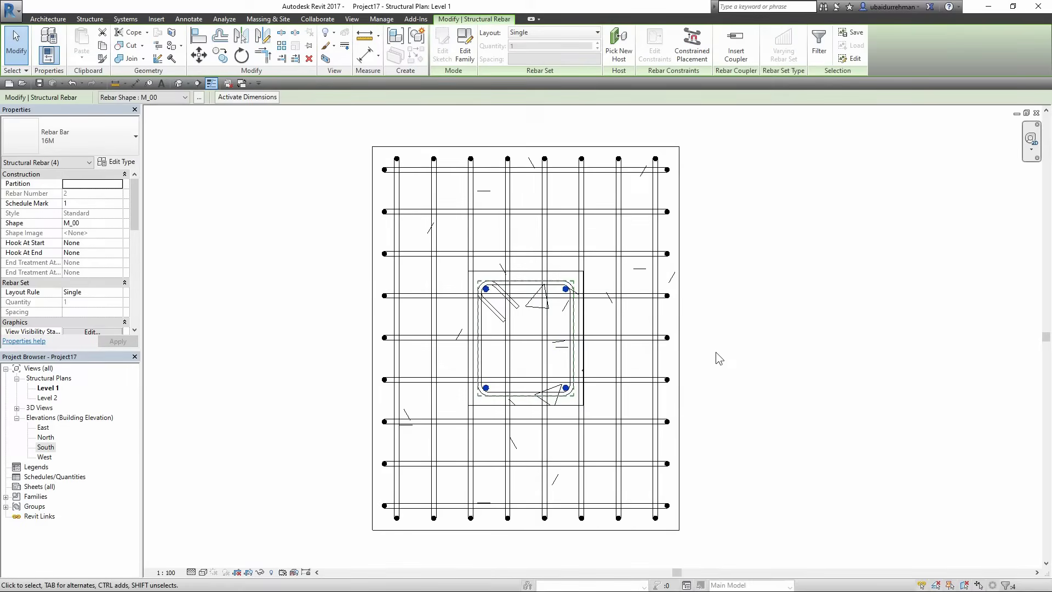
pyautogui.click(89, 204)
pyautogui.write('V')
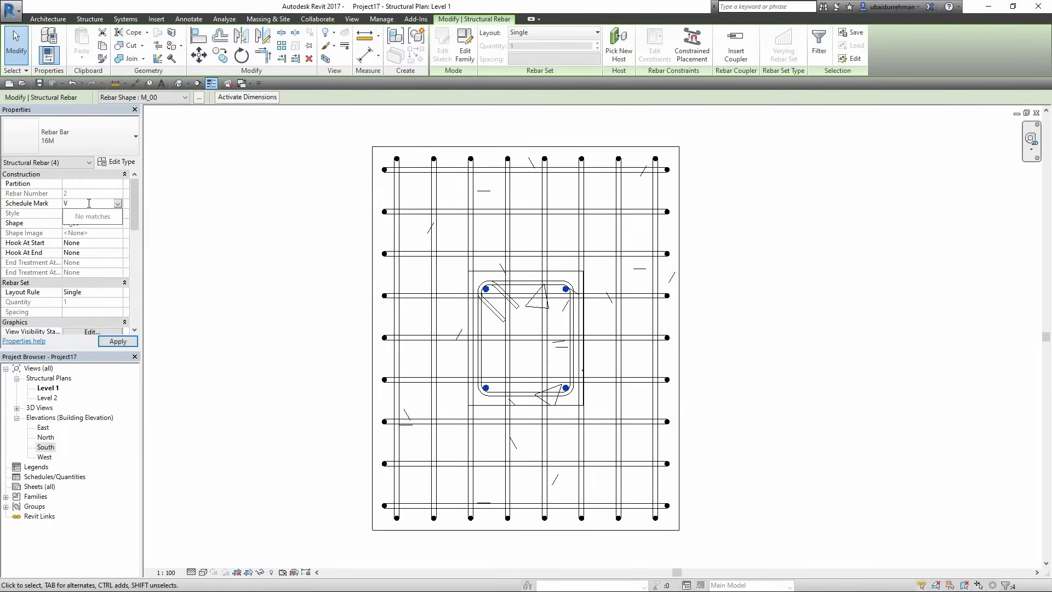
pyautogui.click(129, 347)
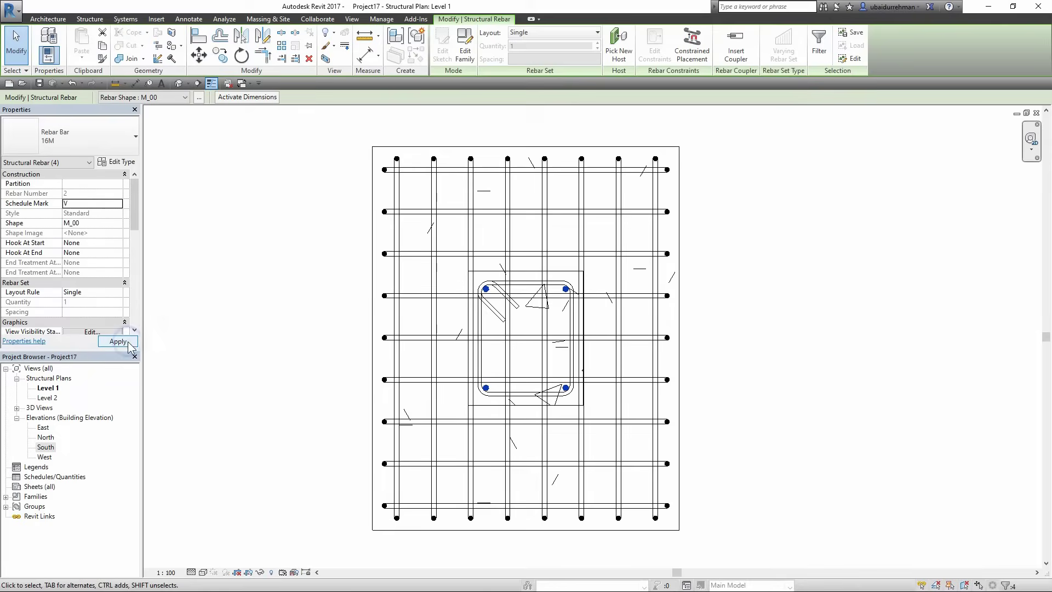
pyautogui.click(217, 328)
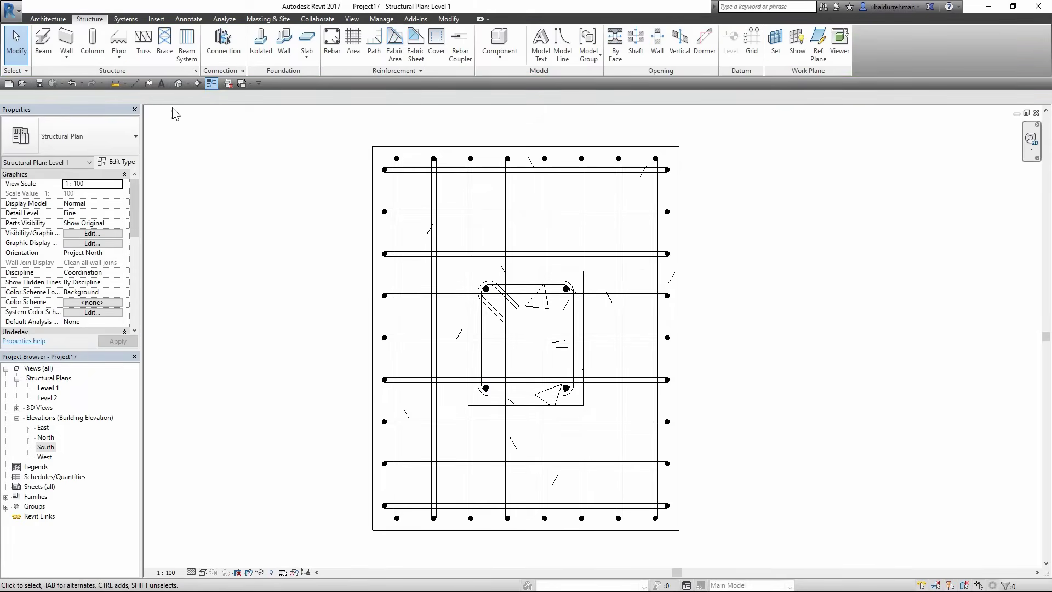
# - Reopen the default 3D view of the reinforced column and footing
pyautogui.click(180, 84)
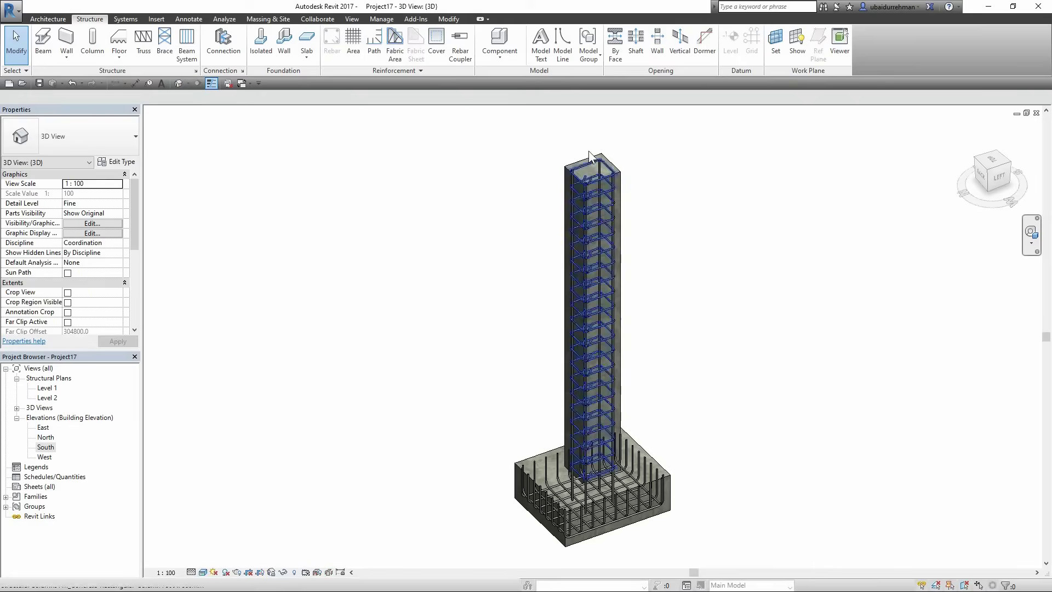
# - Stretch the column's vertical 16M bars upward so they project above the column top at staggered heights
pyautogui.scroll(5, 553, 313)
pyautogui.click(550, 320)
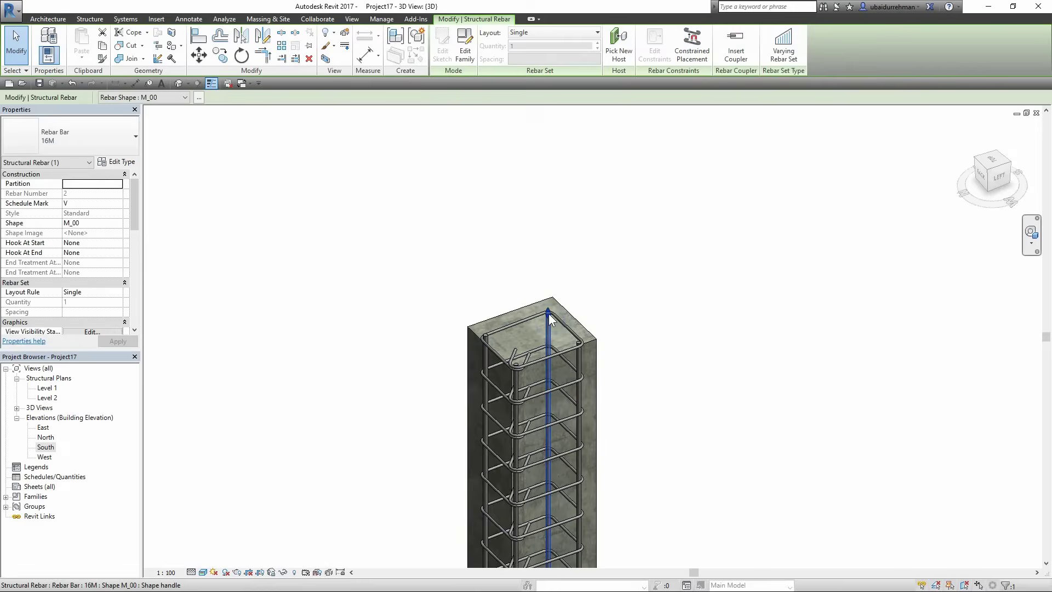
pyautogui.moveTo(548, 317); pyautogui.dragTo(544, 204)
pyautogui.moveTo(545, 145); pyautogui.dragTo(546, 144)
pyautogui.click(497, 218)
pyautogui.click(485, 341)
pyautogui.moveTo(484, 269); pyautogui.dragTo(488, 222)
pyautogui.click(579, 355)
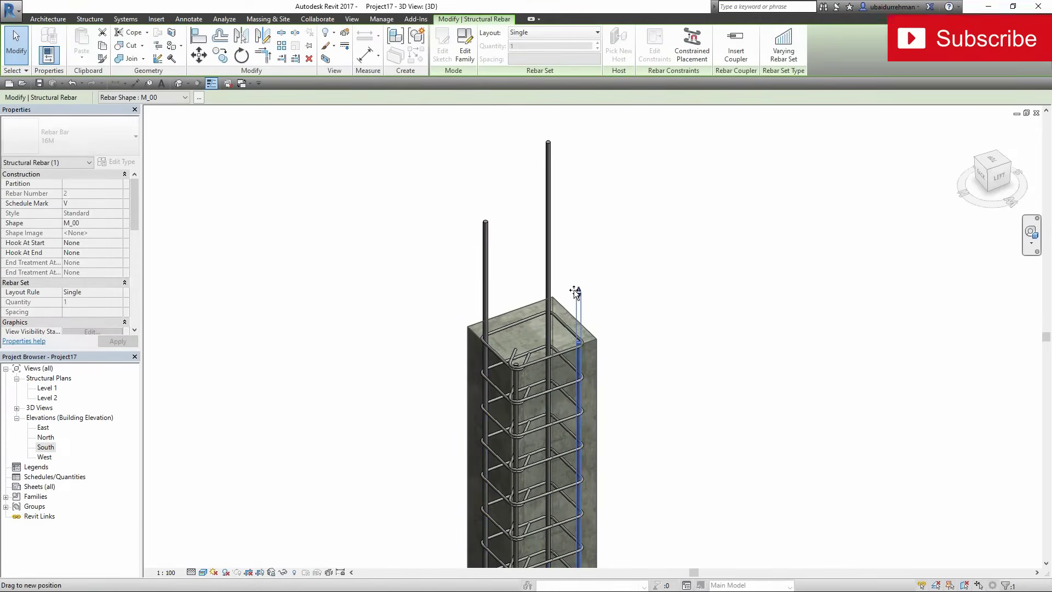
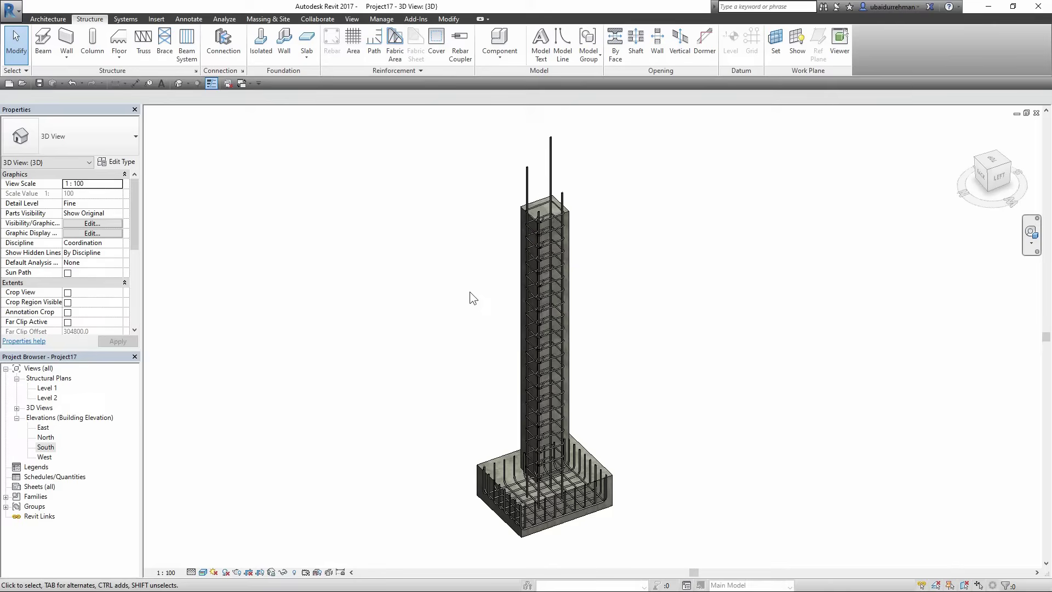
# - Start a new Schedule/Quantities view for the Structural Rebar category
pyautogui.click(351, 20)
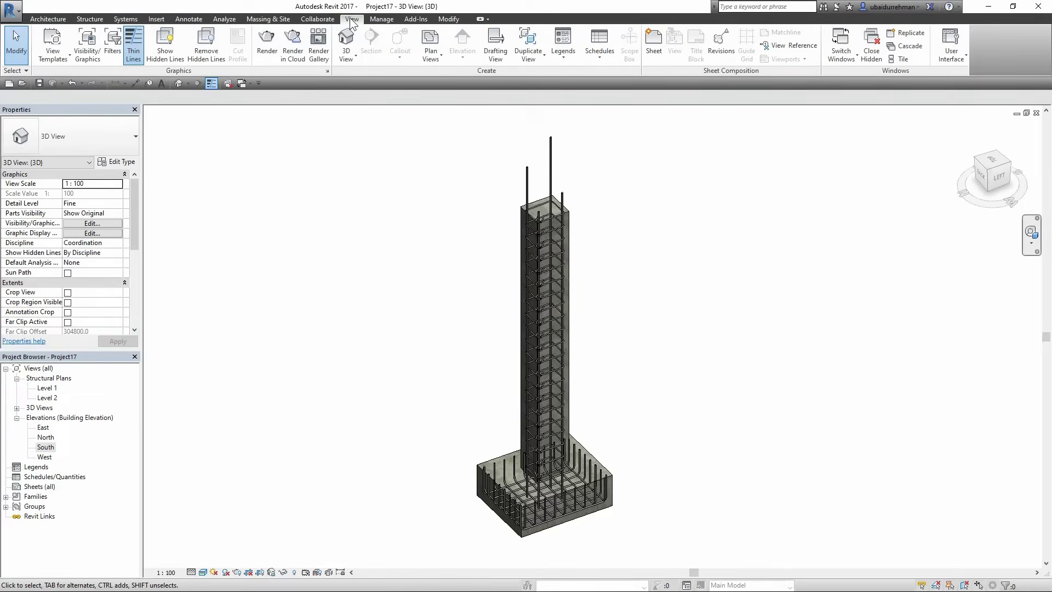
pyautogui.click(602, 59)
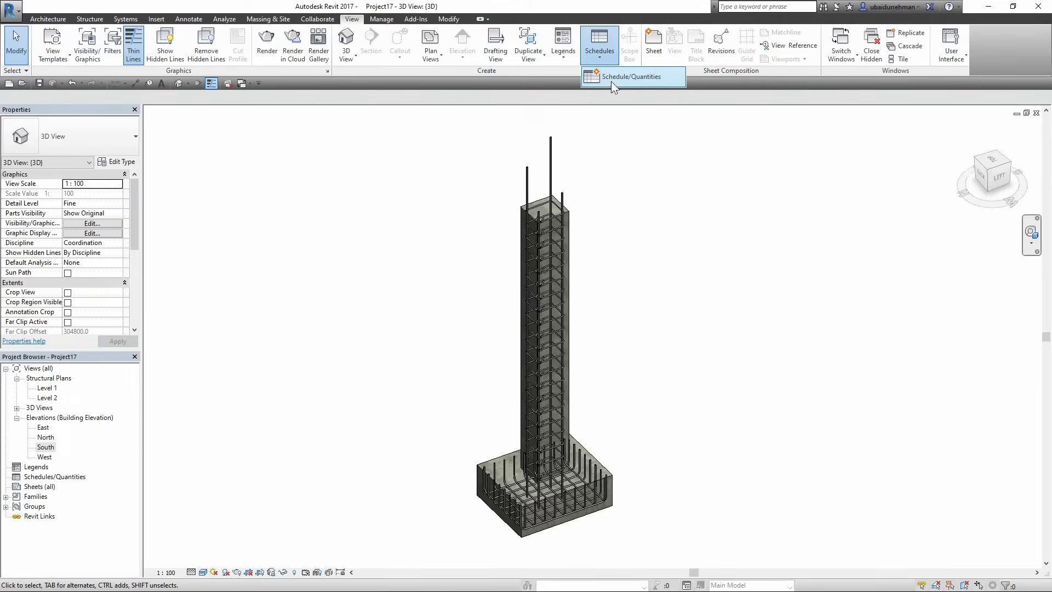
pyautogui.click(611, 78)
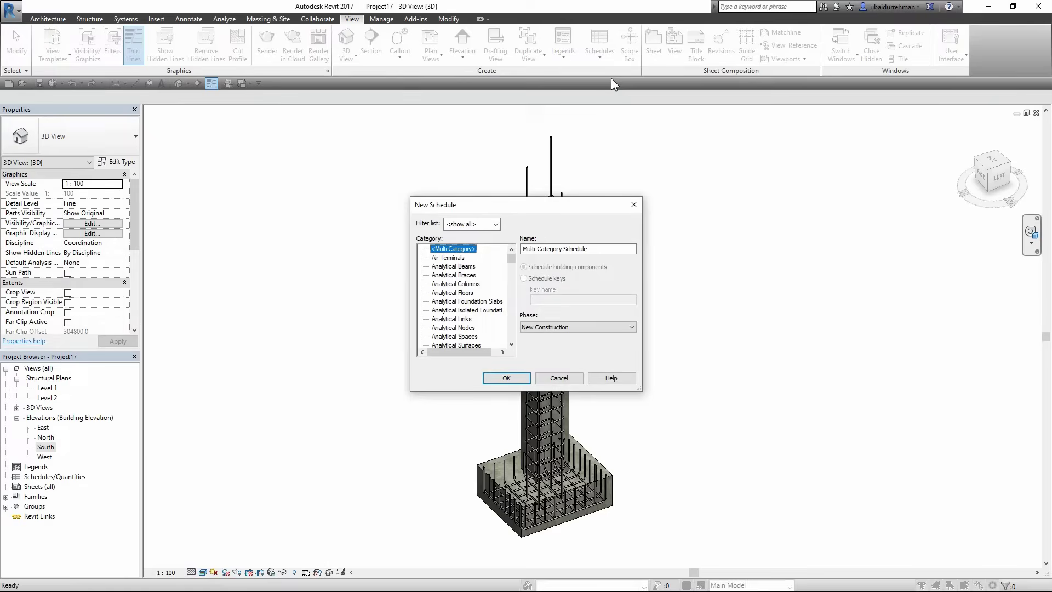
pyautogui.scroll(-3, 454, 289)
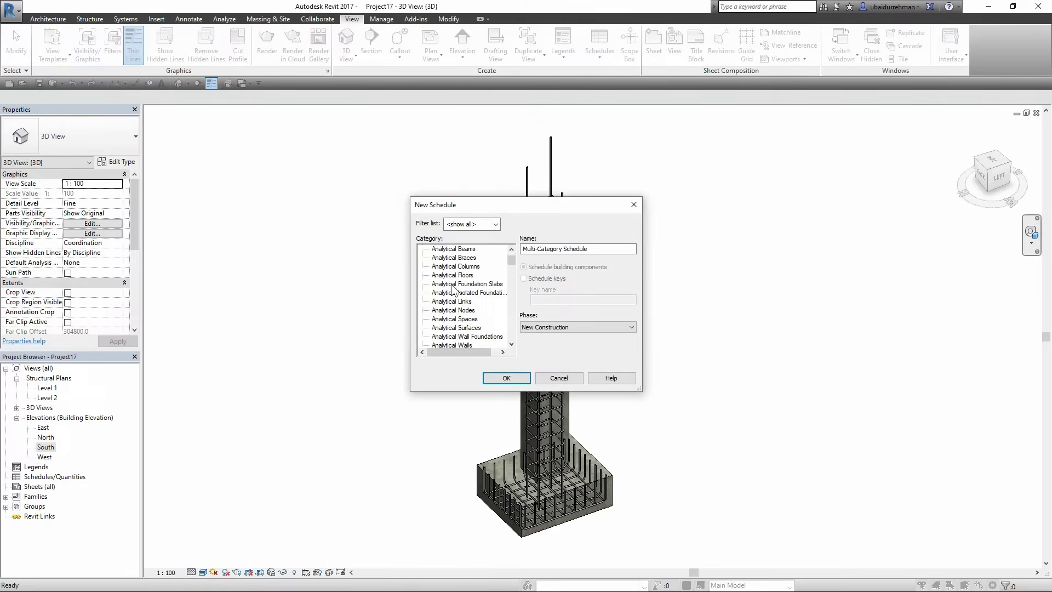
pyautogui.scroll(-6, 453, 289)
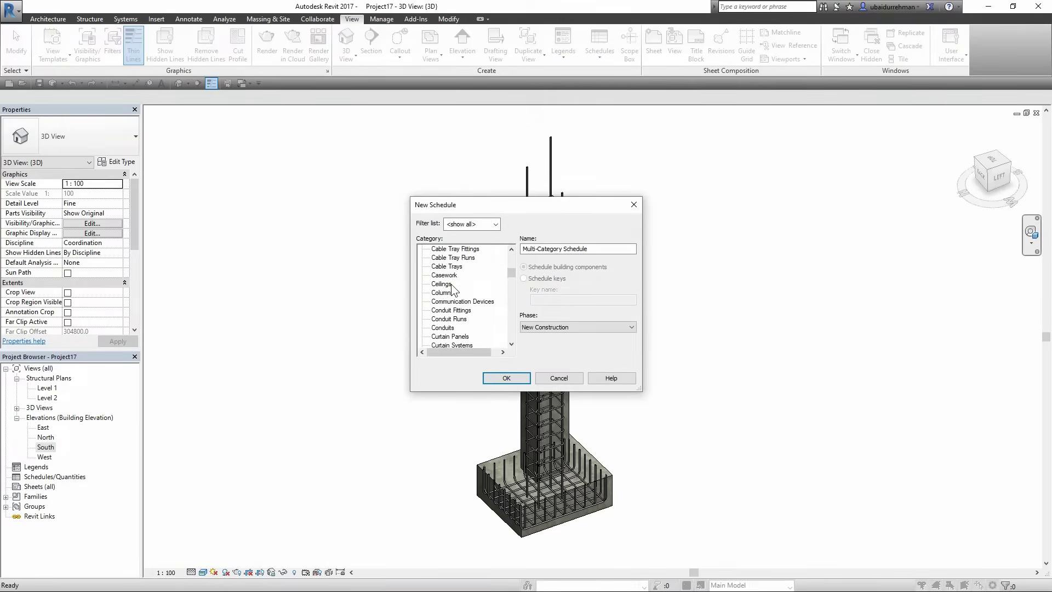
pyautogui.scroll(-8, 453, 288)
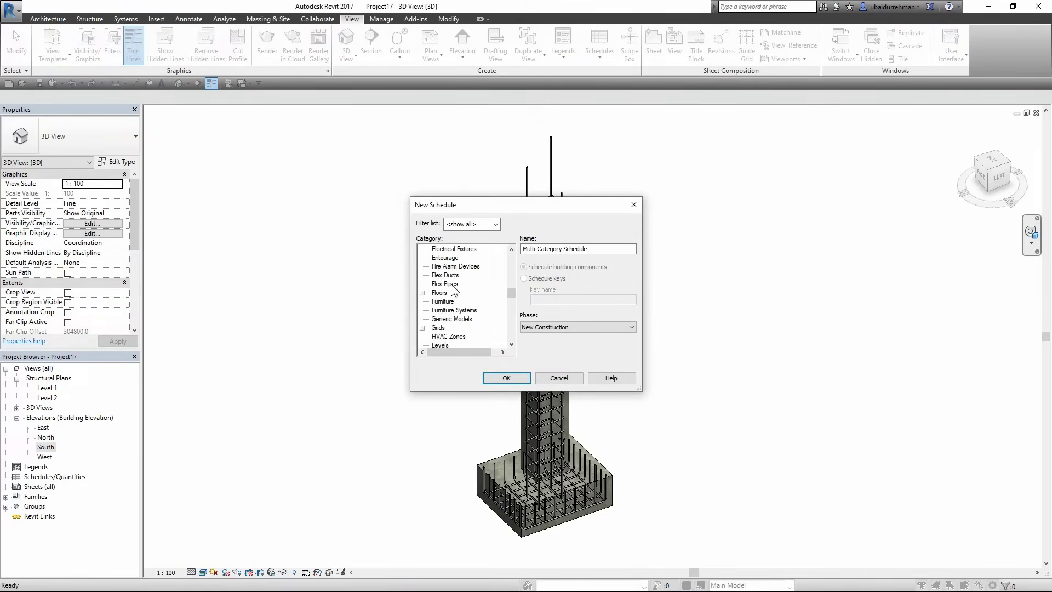
pyautogui.scroll(-8, 452, 288)
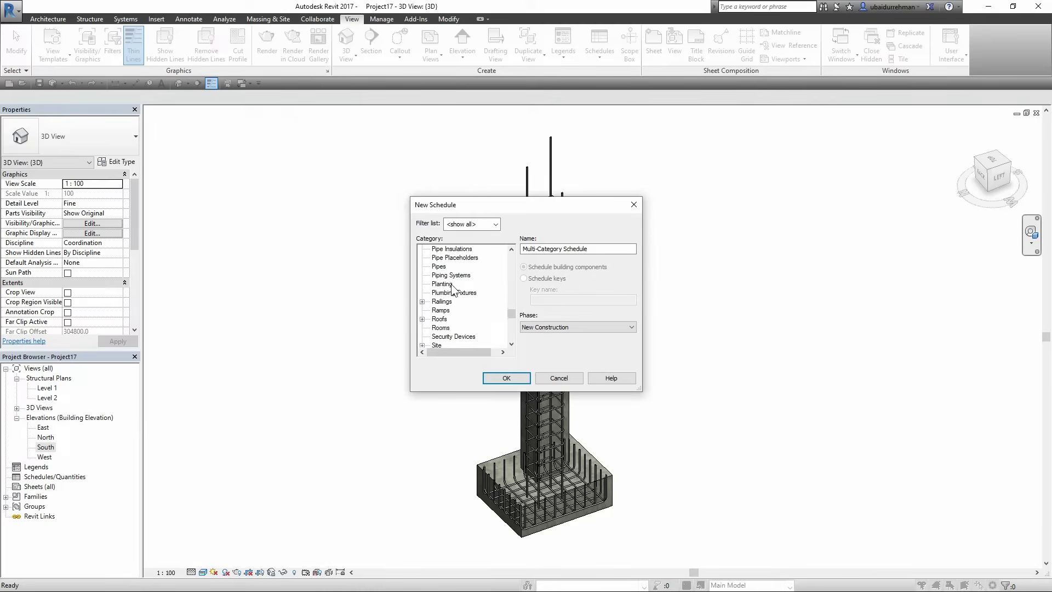
pyautogui.scroll(-3, 453, 289)
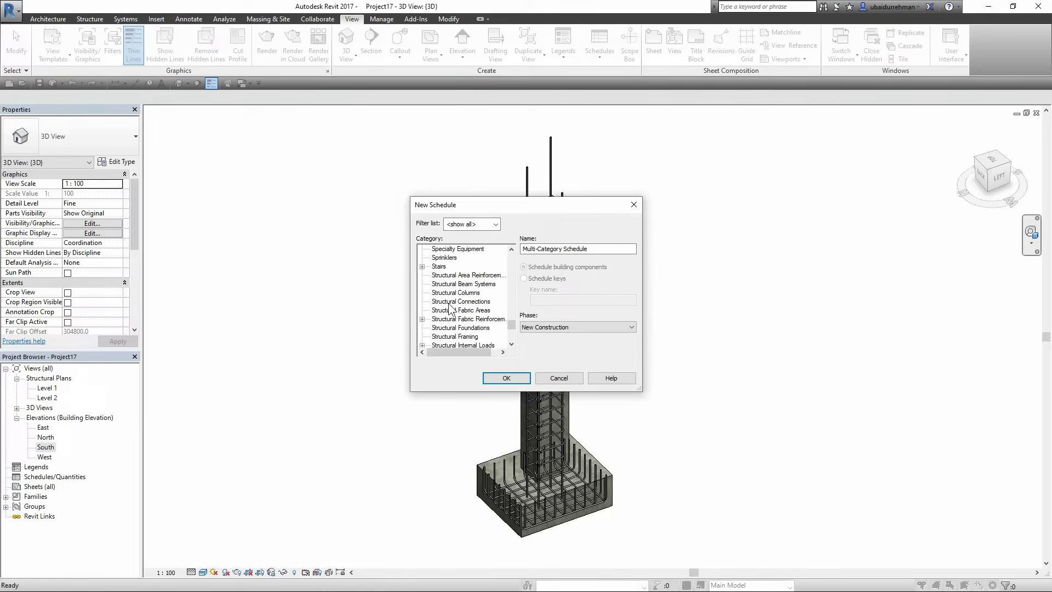
pyautogui.scroll(-2, 449, 308)
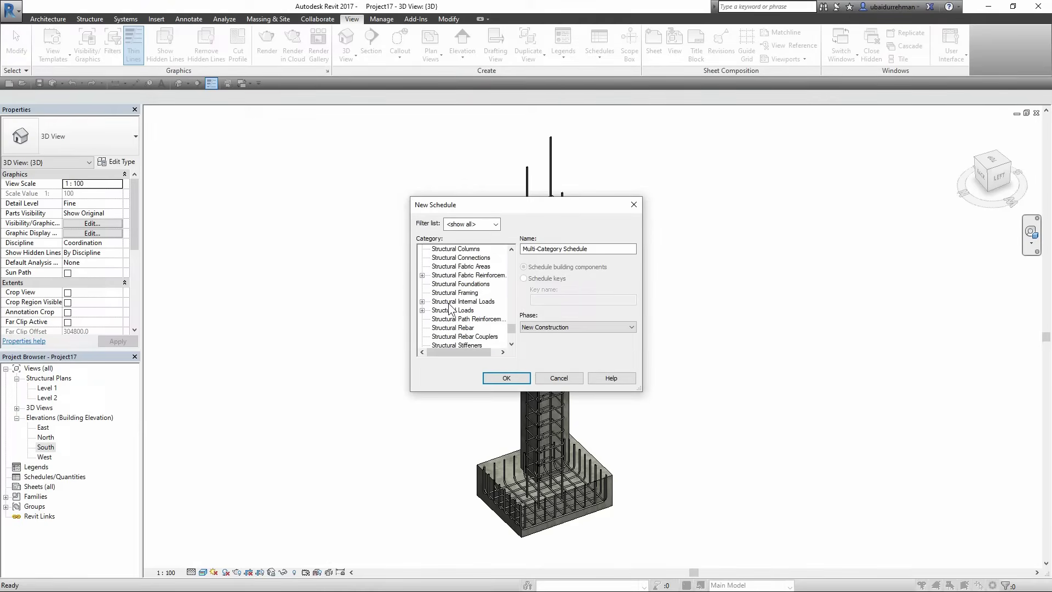
pyautogui.click(456, 319)
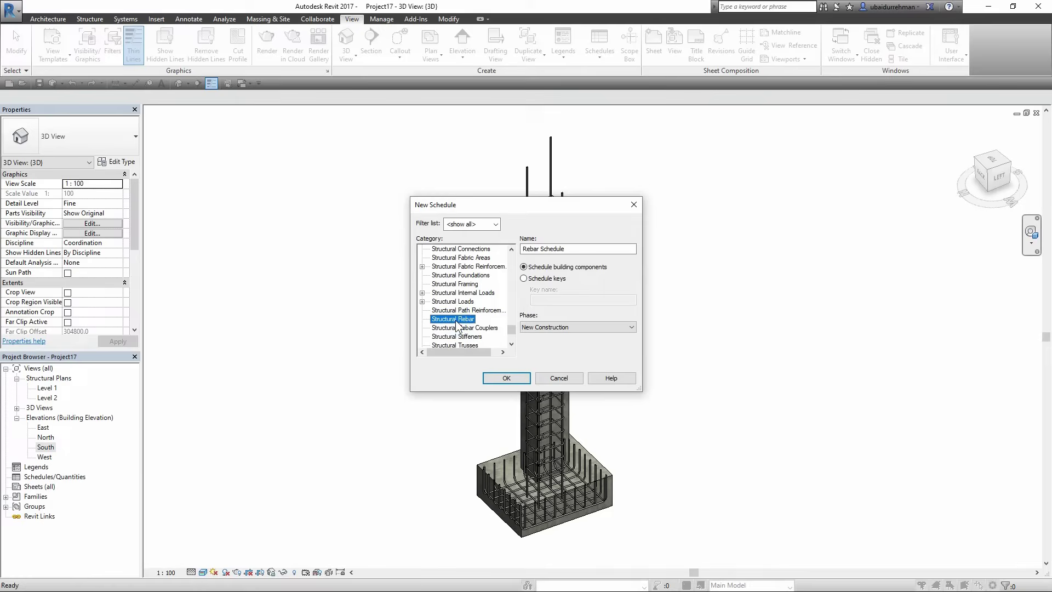
# - Name the new schedule Column with footing Rebar Schedule and create it
pyautogui.click(525, 249)
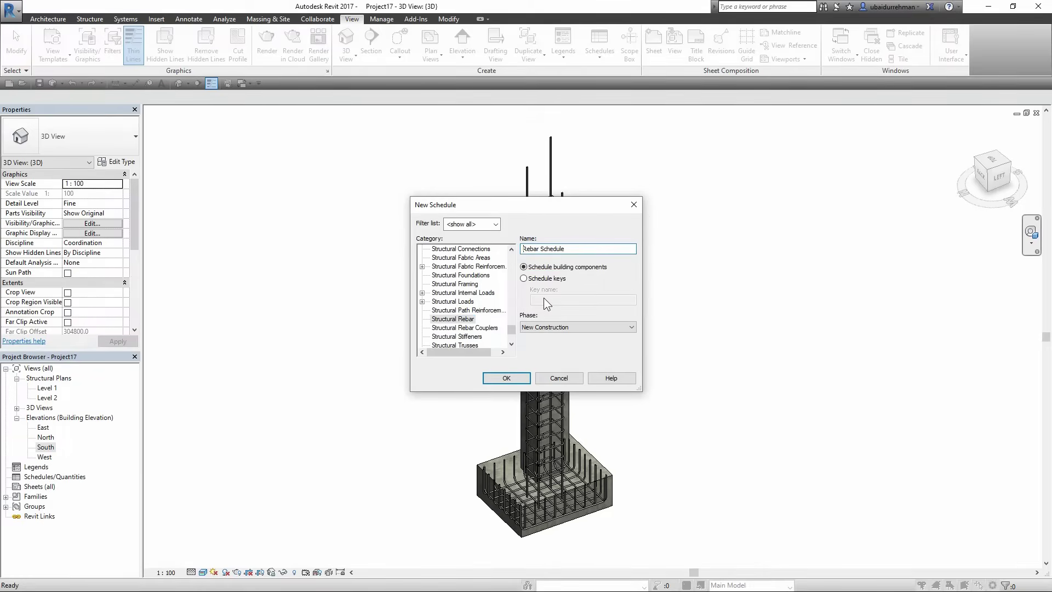
pyautogui.write('Column with footing')
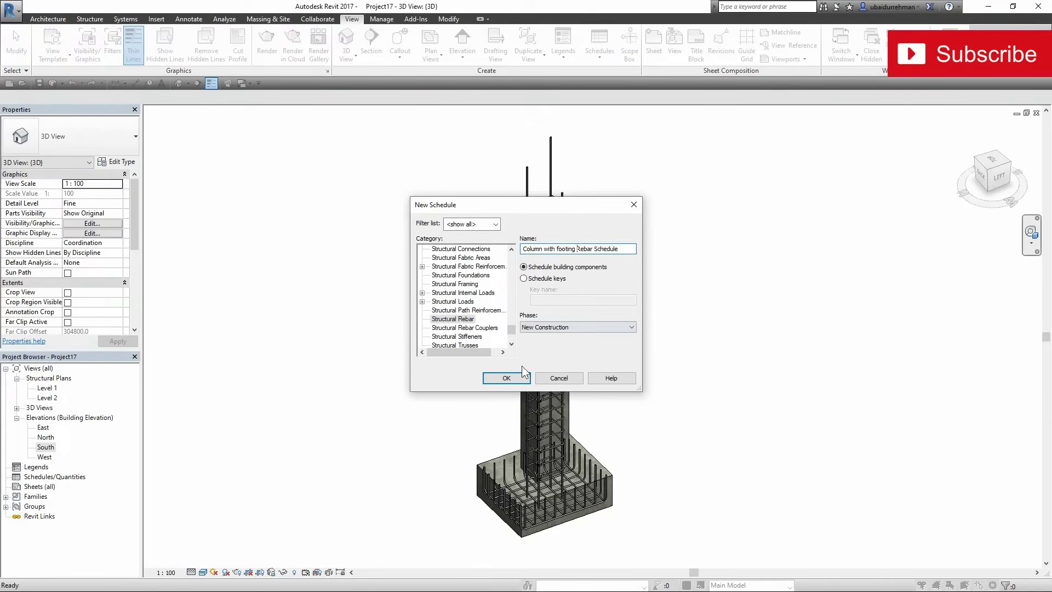
pyautogui.click(506, 378)
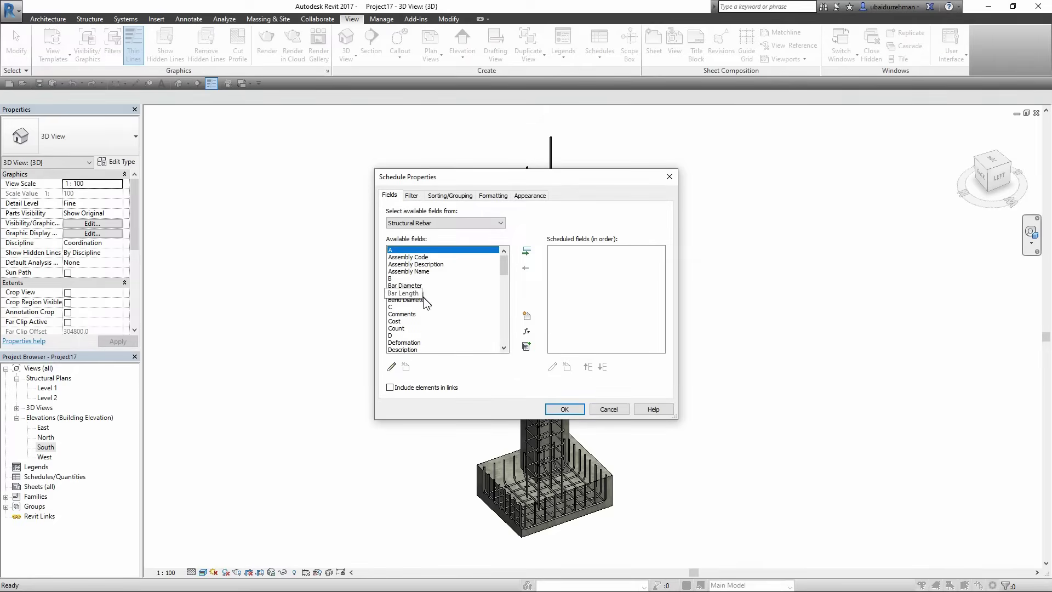
# - Add Schedule Mark as the first scheduled field of the rebar schedule
pyautogui.moveTo(504, 265); pyautogui.dragTo(504, 330)
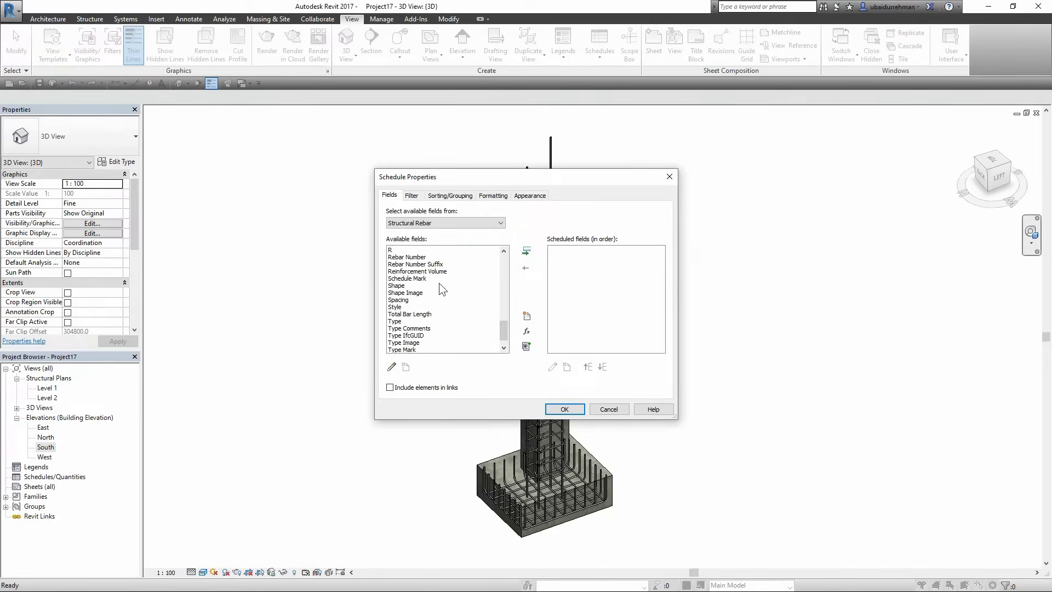
pyautogui.scroll(4, 438, 283)
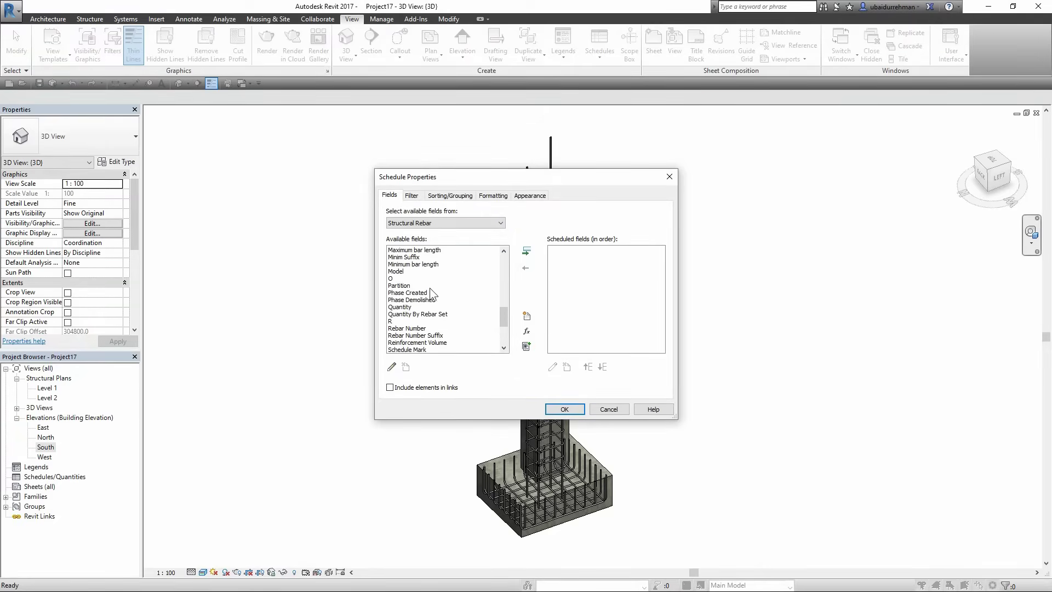
pyautogui.scroll(-2, 426, 307)
pyautogui.click(419, 315)
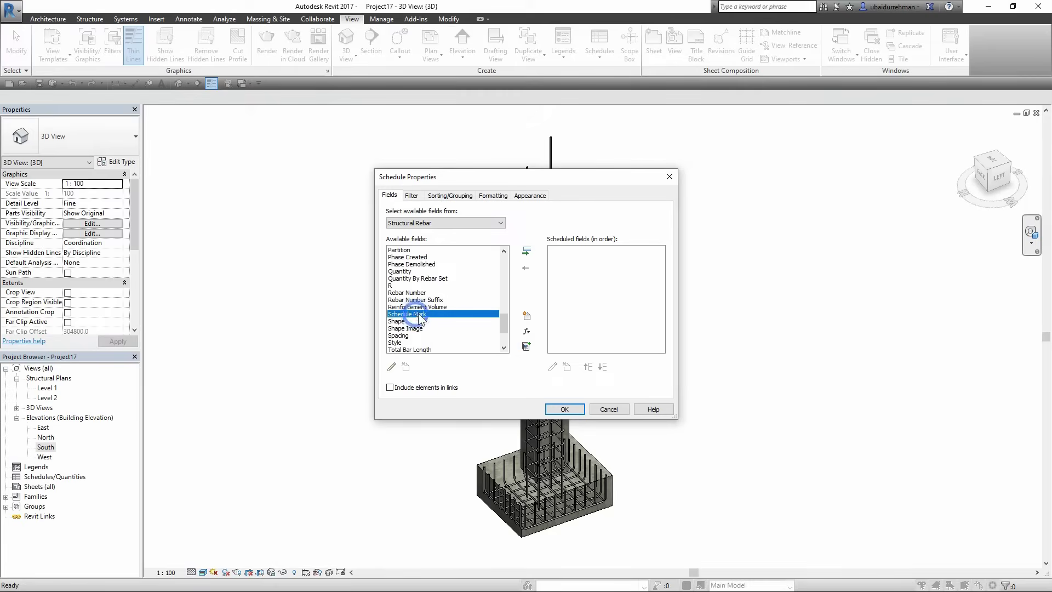
pyautogui.doubleClick(419, 315)
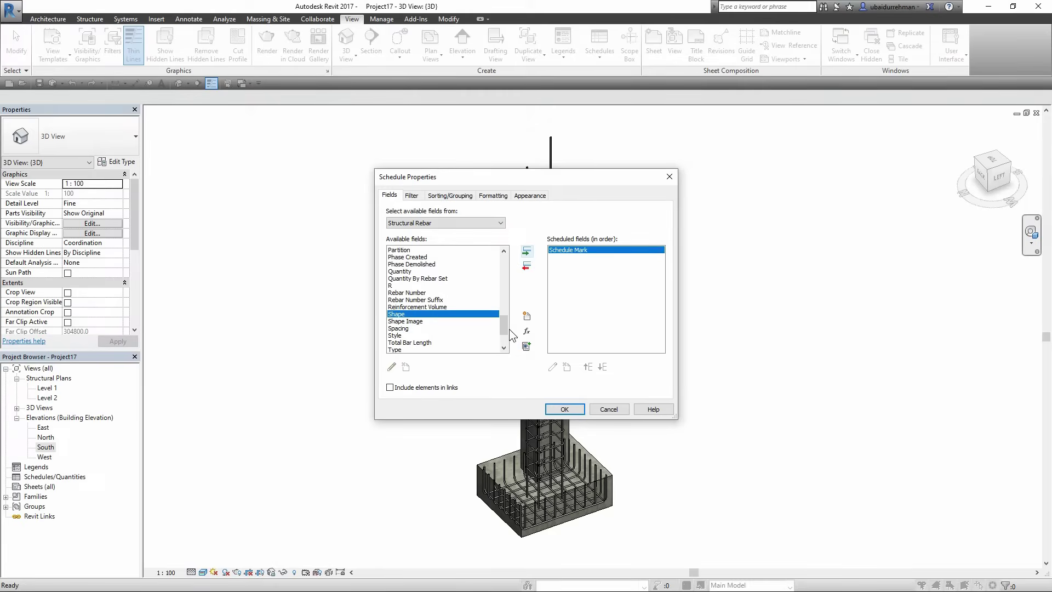
# - Add the Bar Diameter and Bar Length fields to the schedule after Schedule Mark
pyautogui.scroll(15, 496, 327)
pyautogui.click(415, 286)
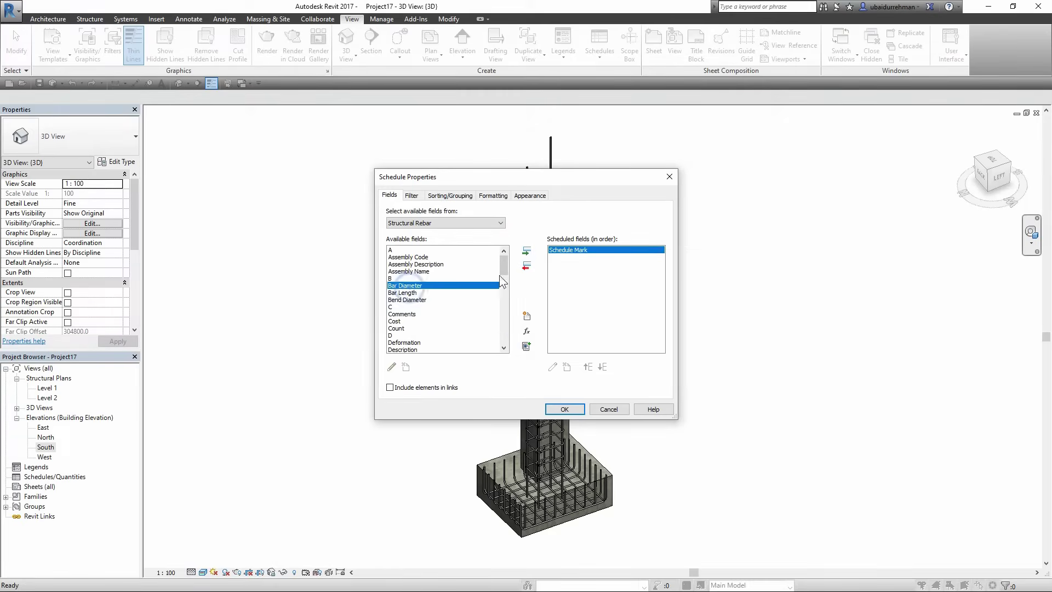
pyautogui.click(527, 253)
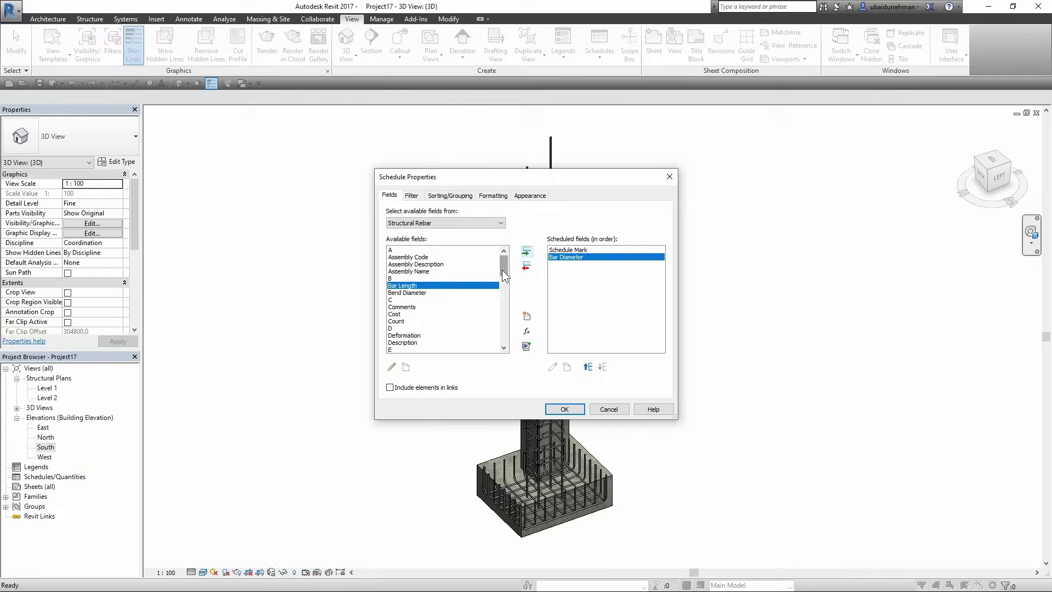
pyautogui.moveTo(502, 270); pyautogui.dragTo(501, 274)
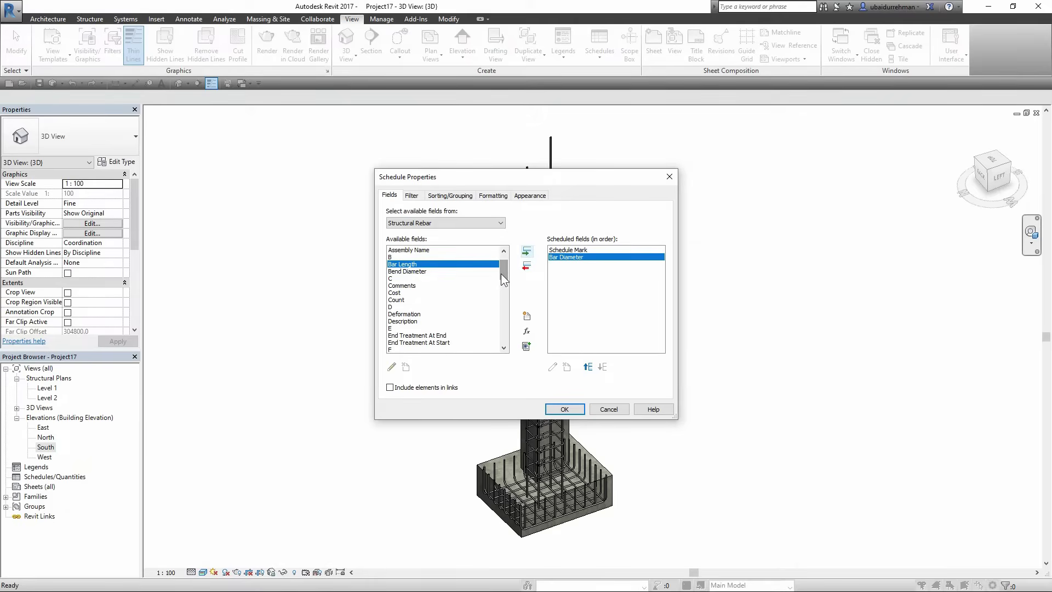
pyautogui.click(526, 252)
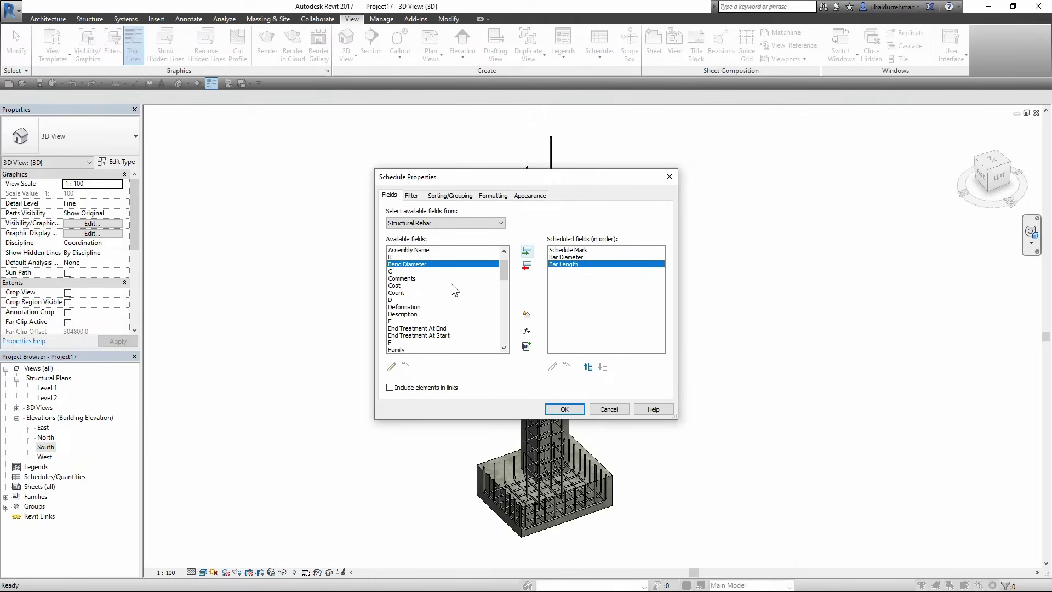
# - Add the bar dimension fields A, B, C, D and E to the schedule in that order
pyautogui.scroll(3, 451, 284)
pyautogui.click(389, 250)
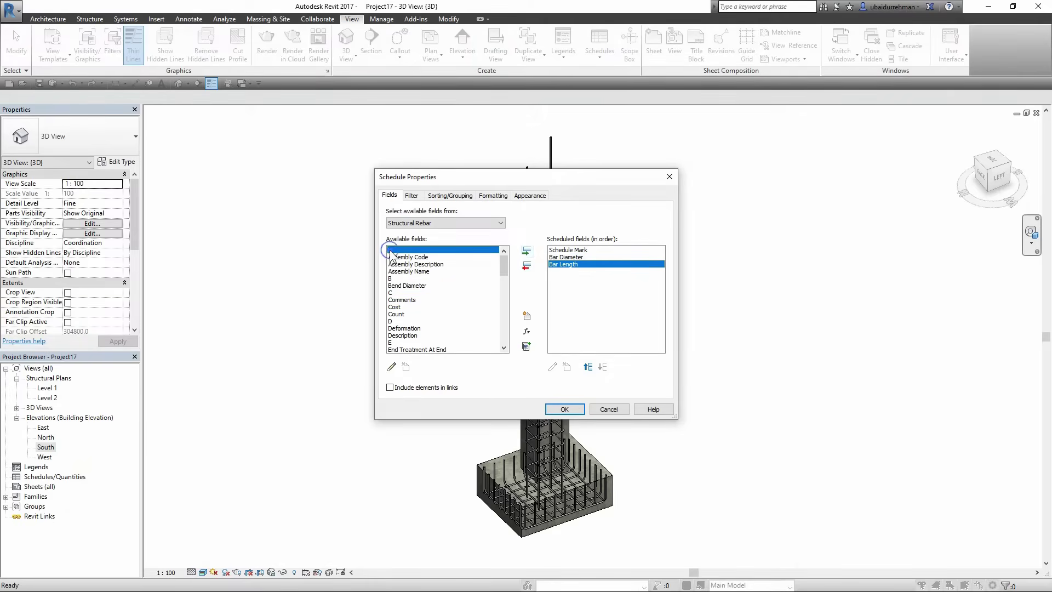
pyautogui.click(526, 251)
pyautogui.click(392, 271)
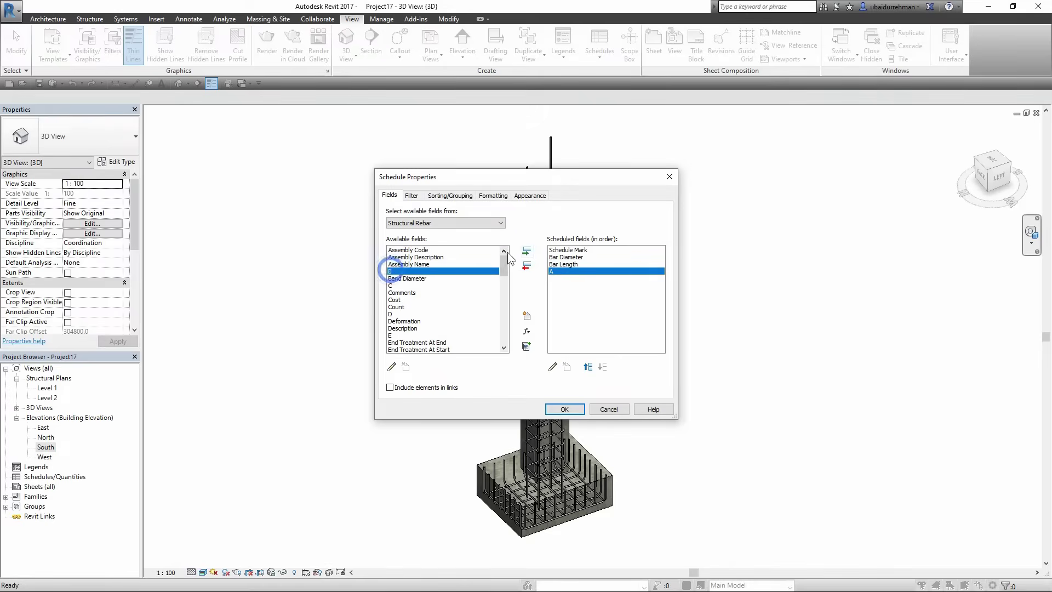
pyautogui.click(527, 251)
pyautogui.click(392, 271)
pyautogui.click(527, 251)
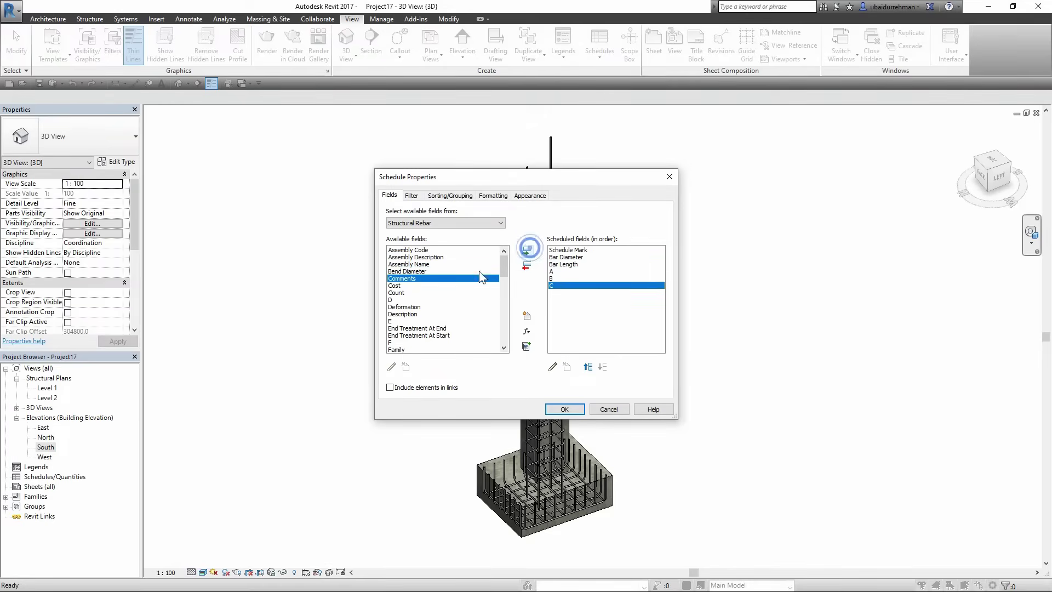
pyautogui.click(391, 300)
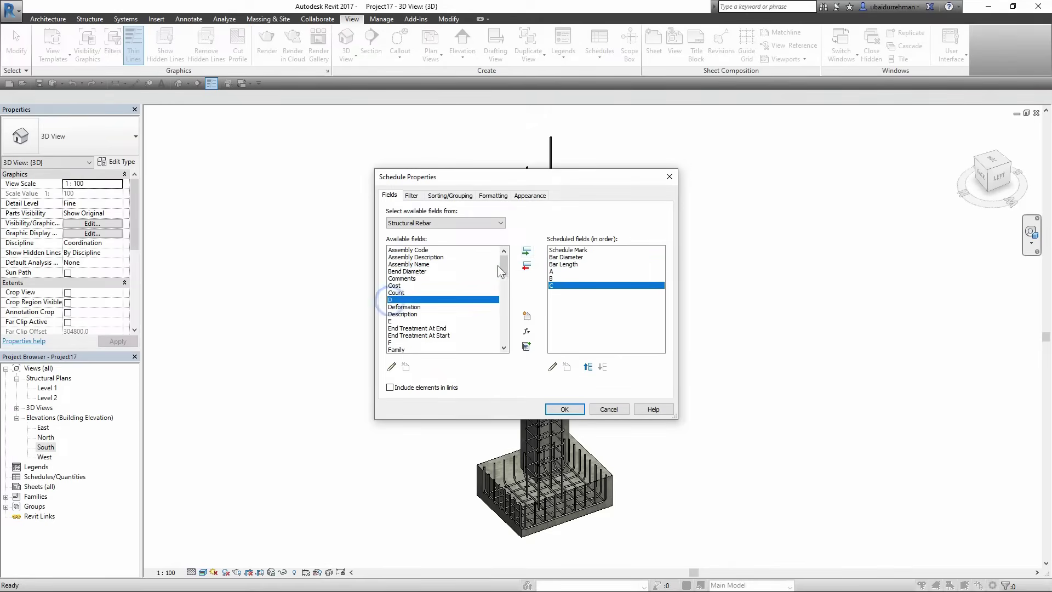
pyautogui.click(527, 251)
pyautogui.click(390, 313)
pyautogui.click(527, 252)
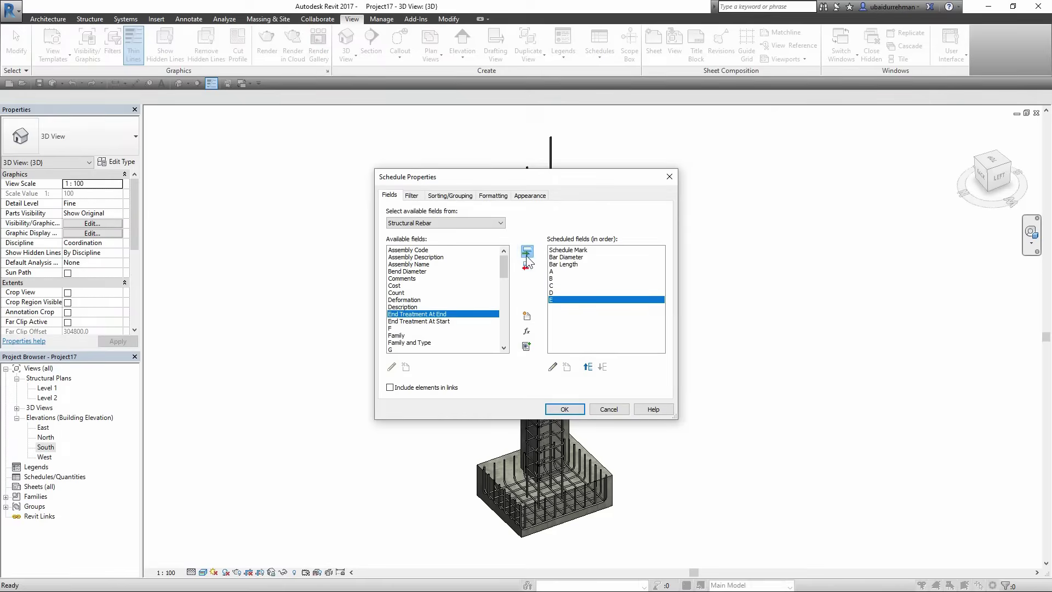
# - Add the Quantity and Total Bar Length fields to the schedule after field E
pyautogui.moveTo(507, 272); pyautogui.dragTo(503, 333)
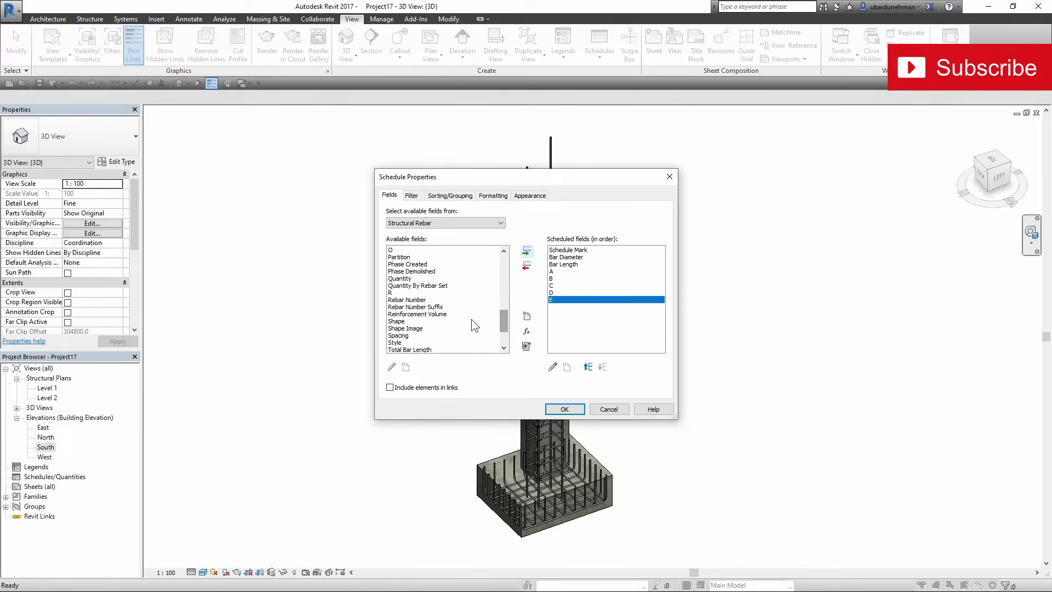
pyautogui.click(406, 279)
pyautogui.click(526, 253)
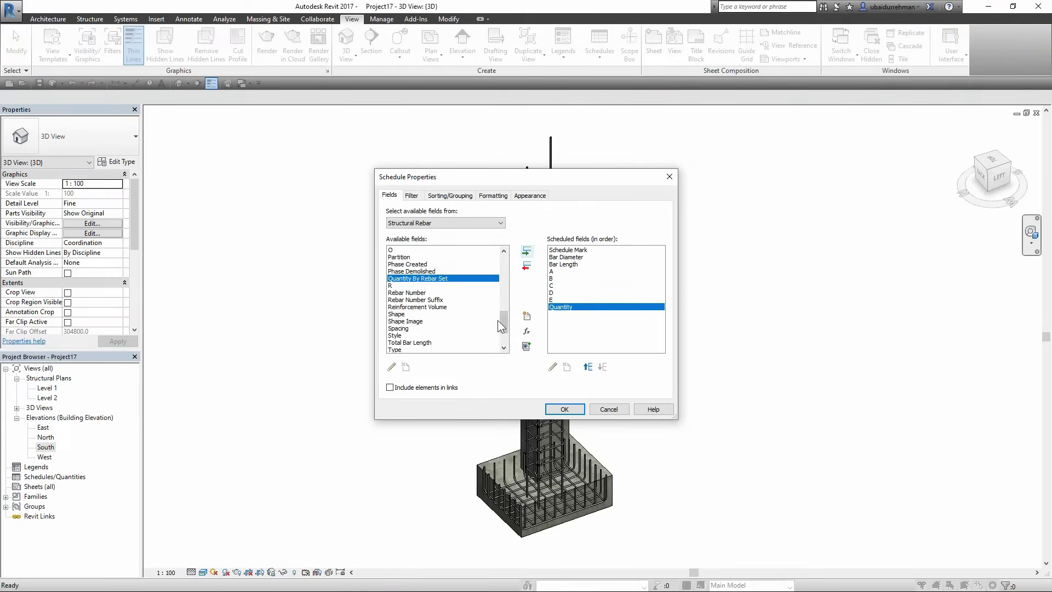
pyautogui.moveTo(504, 331); pyautogui.dragTo(503, 339)
pyautogui.click(419, 308)
pyautogui.click(526, 252)
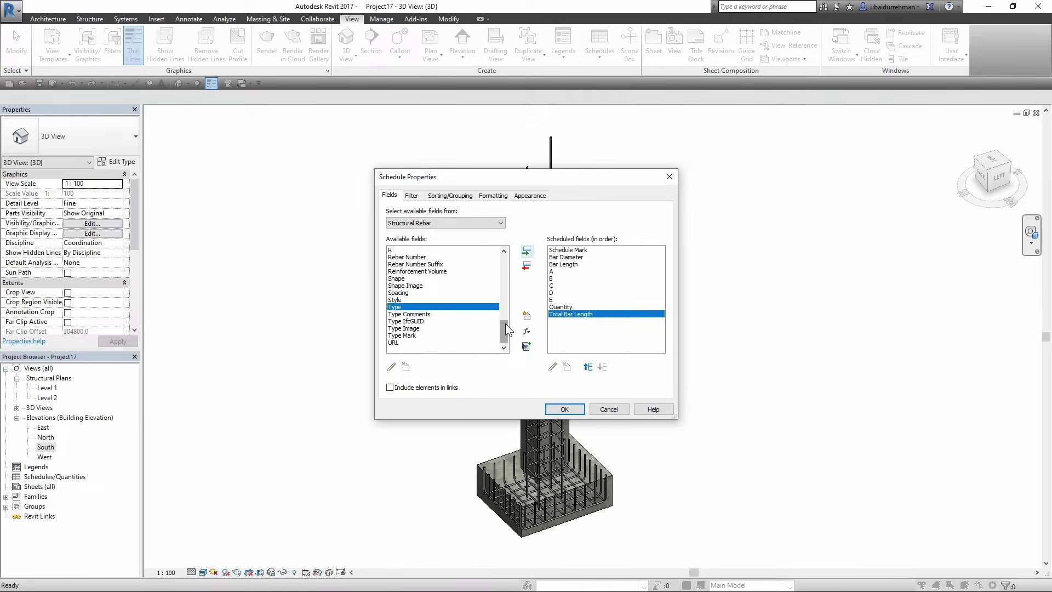
# - Add the Image field as the last scheduled field and generate the rebar schedule
pyautogui.moveTo(507, 330); pyautogui.dragTo(505, 288)
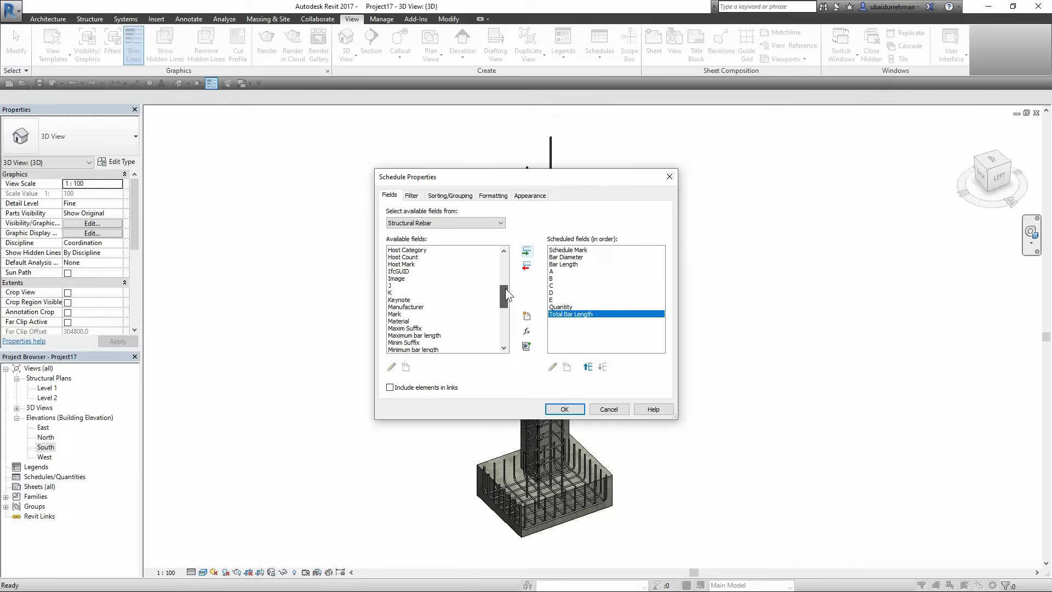
pyautogui.click(402, 278)
pyautogui.click(527, 251)
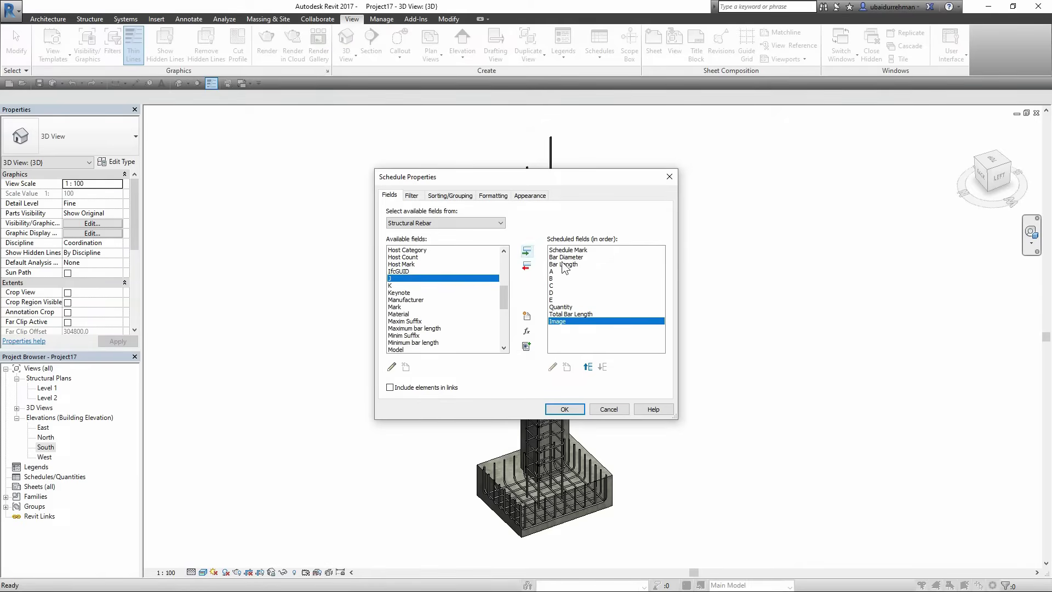
pyautogui.click(565, 409)
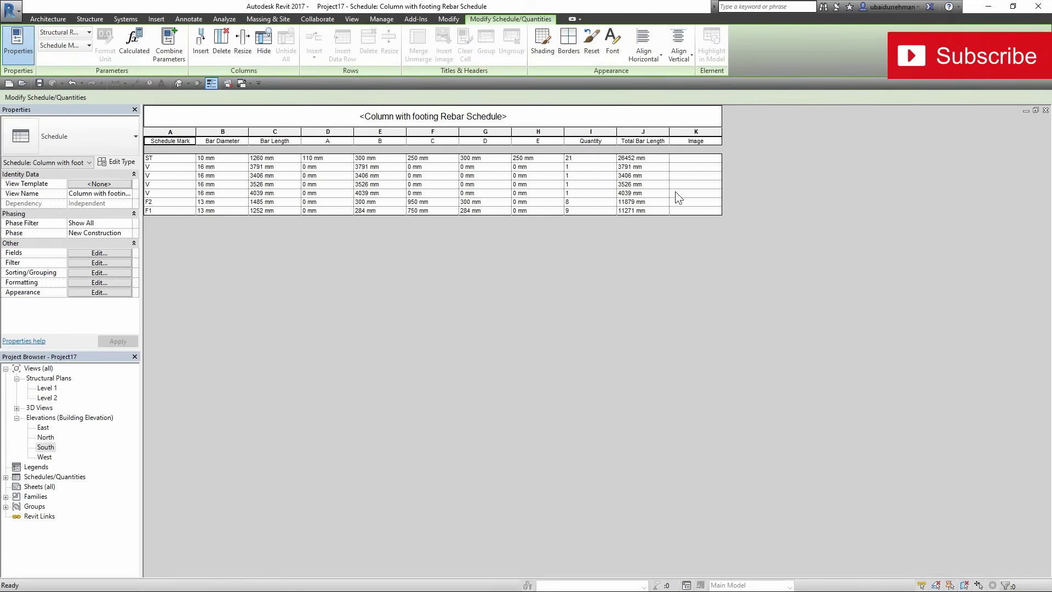
# - Import the images M_00.JPG, M_17.JPG and M_T1.JPG from the Rebar Shapes folder on the desktop for the schedule's Image column
pyautogui.click(711, 281)
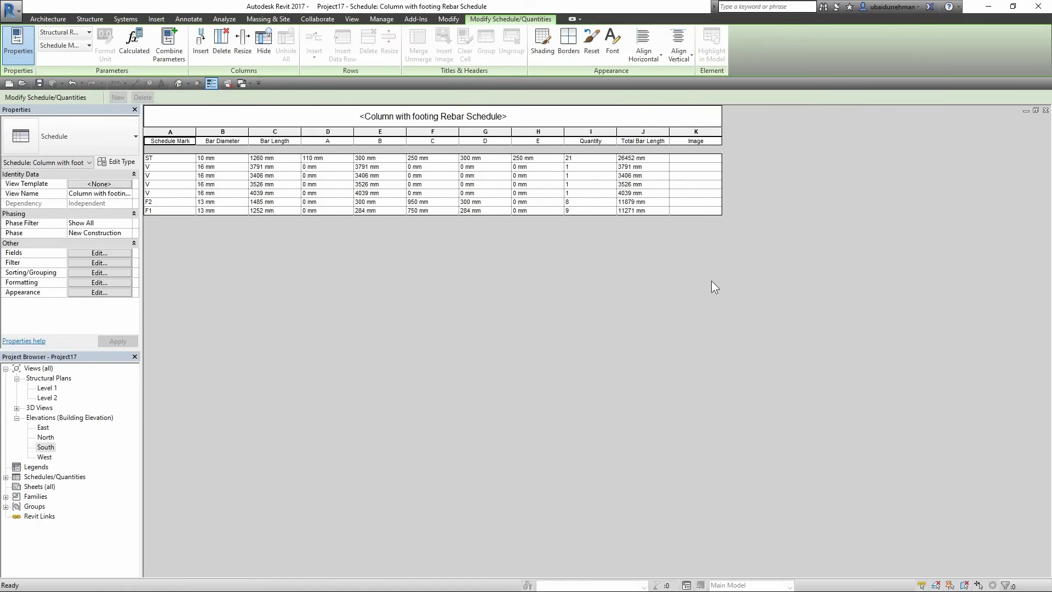
pyautogui.click(712, 158)
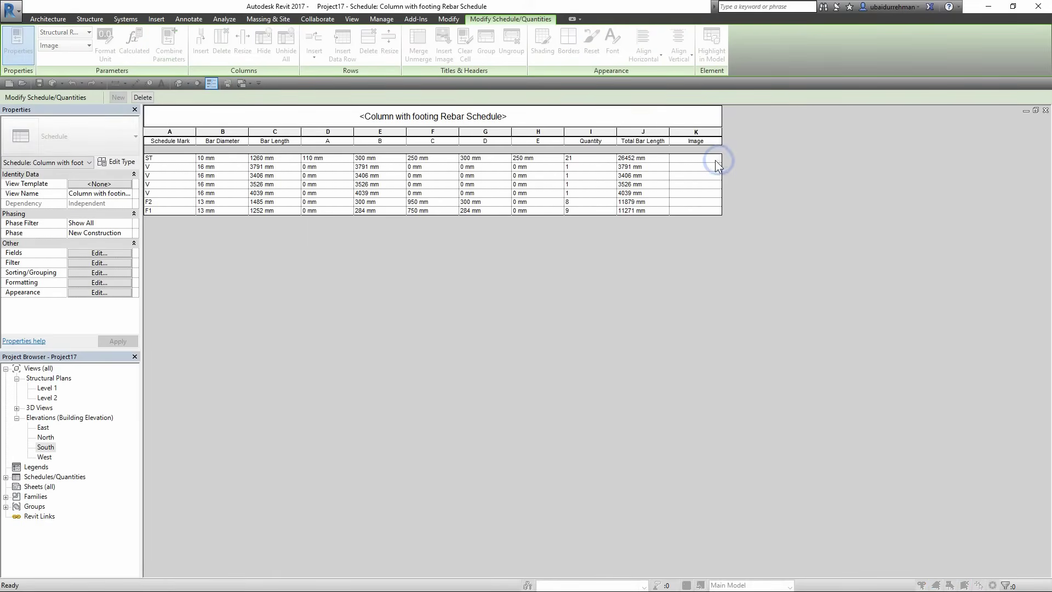
pyautogui.click(716, 158)
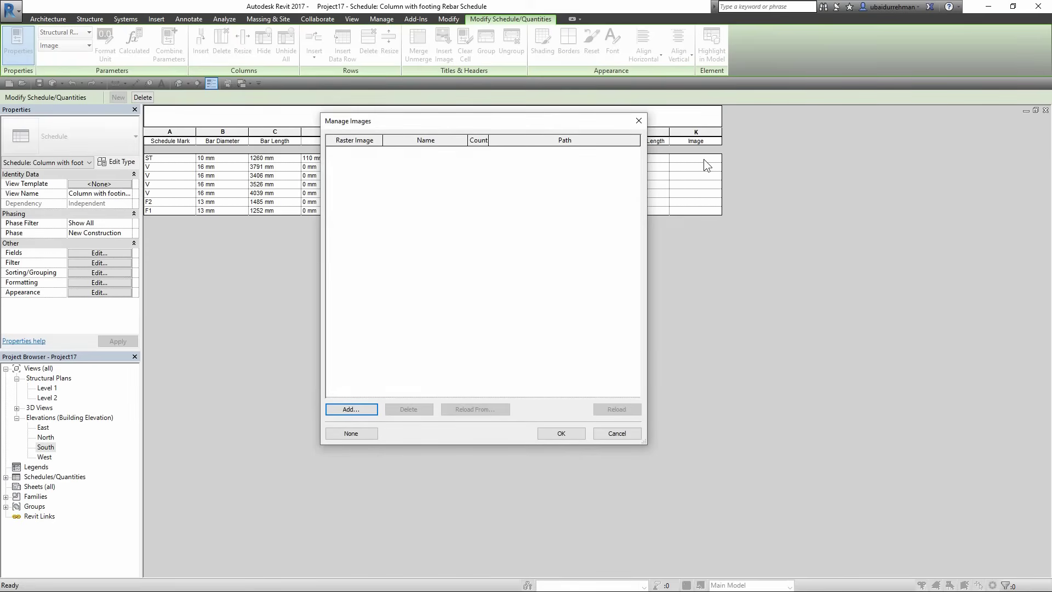
pyautogui.click(351, 409)
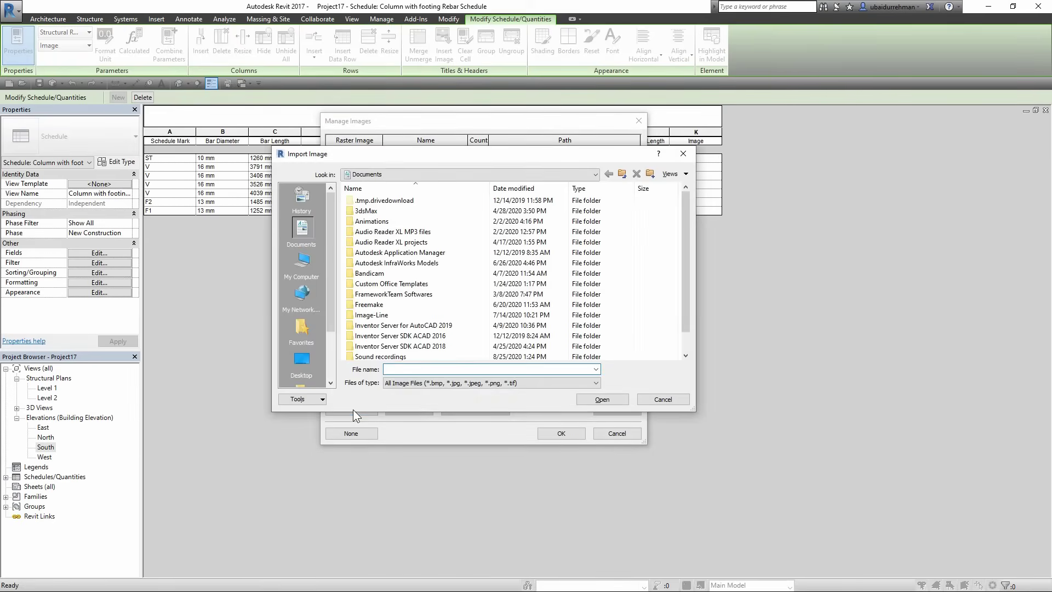
pyautogui.click(302, 360)
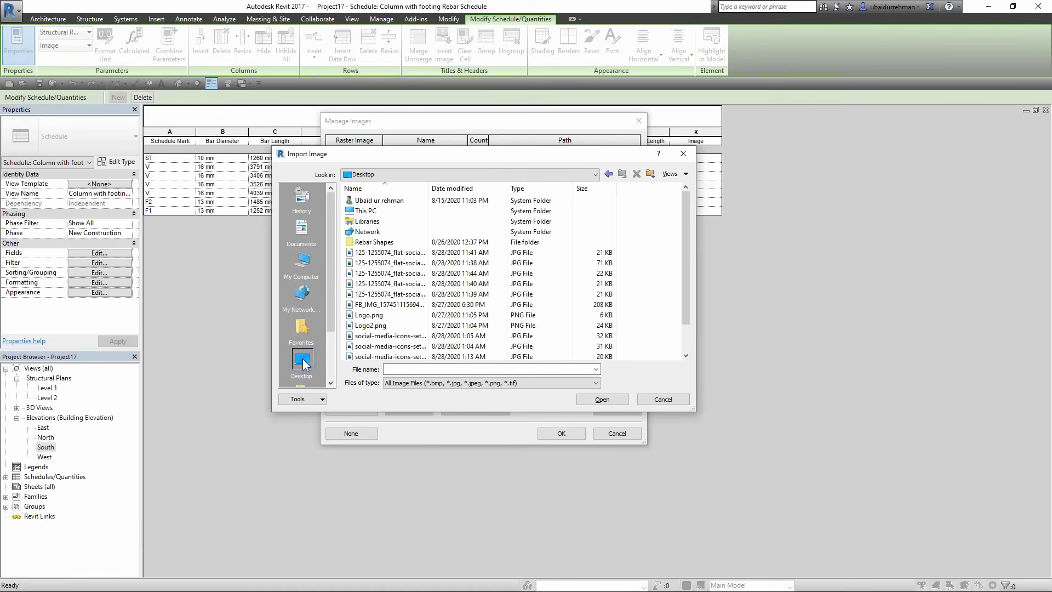
pyautogui.doubleClick(362, 242)
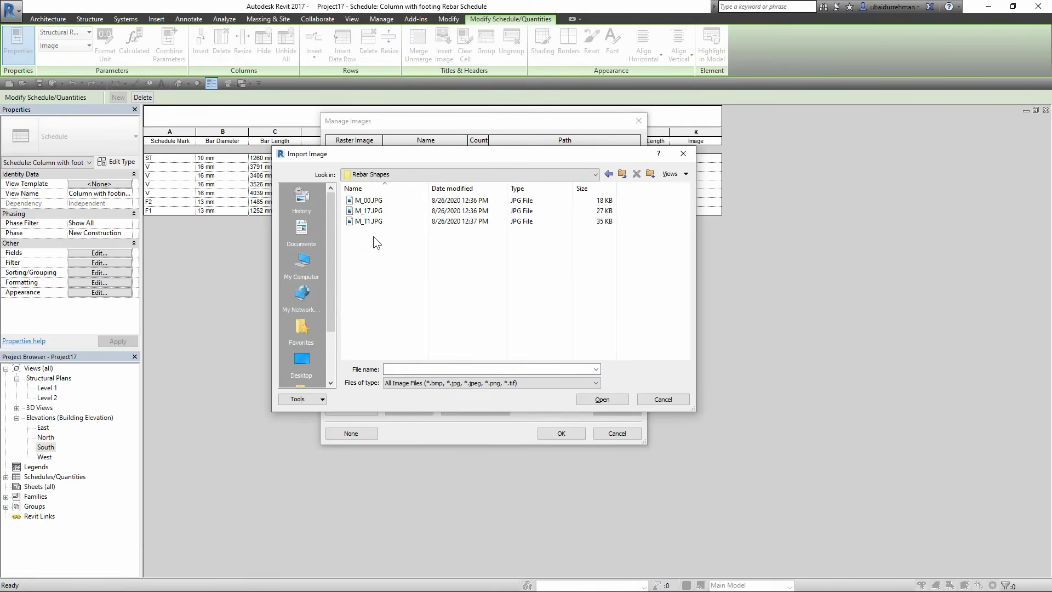
pyautogui.moveTo(375, 250); pyautogui.dragTo(351, 198)
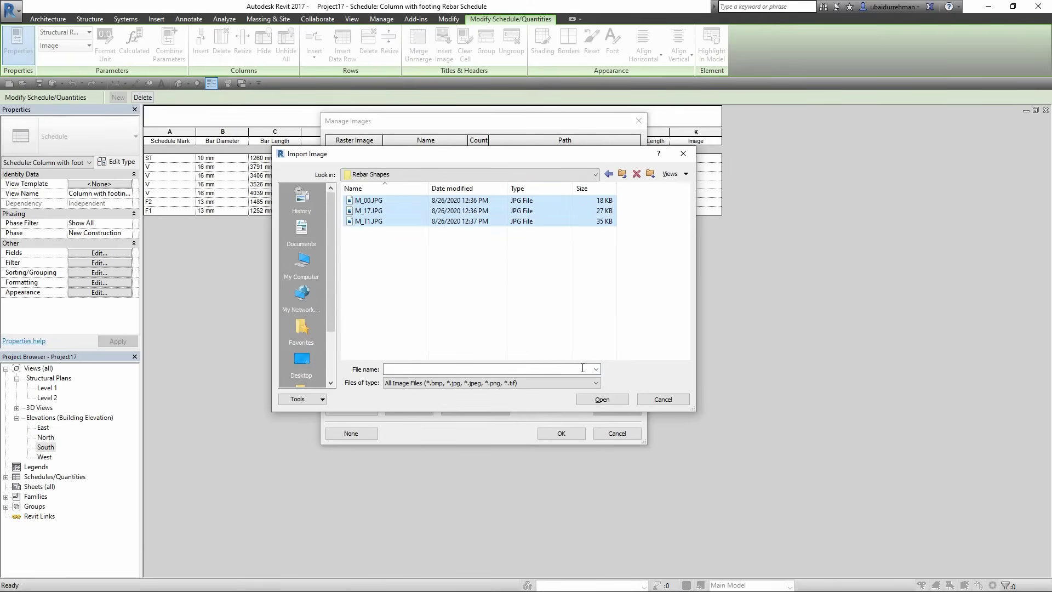
pyautogui.click(602, 399)
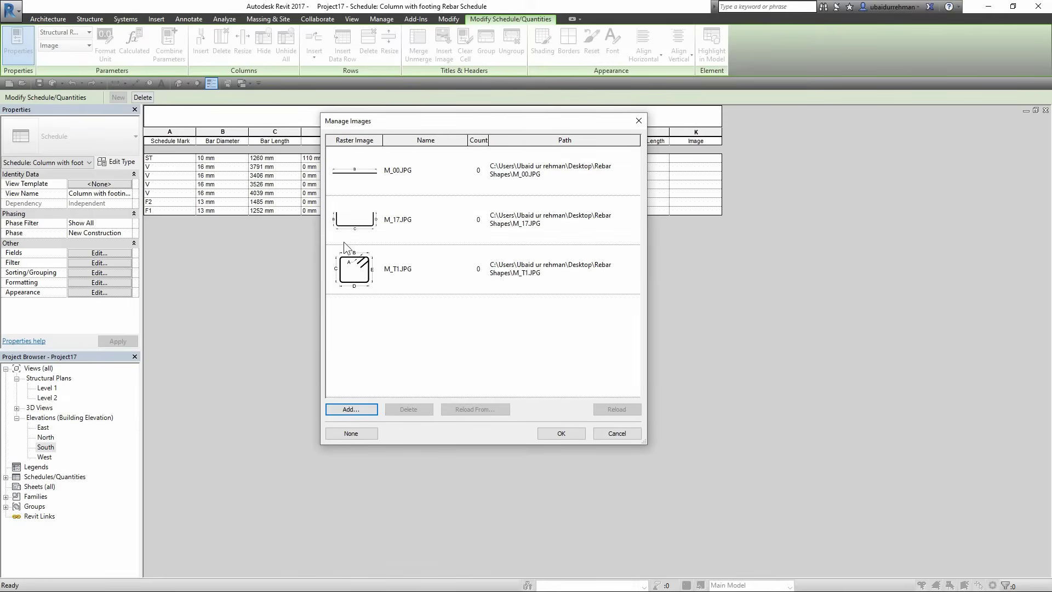
# - Uncover the schedule behind the image manager and assign M_T1.JPG as the image of the ST row
pyautogui.moveTo(450, 127); pyautogui.dragTo(850, 117)
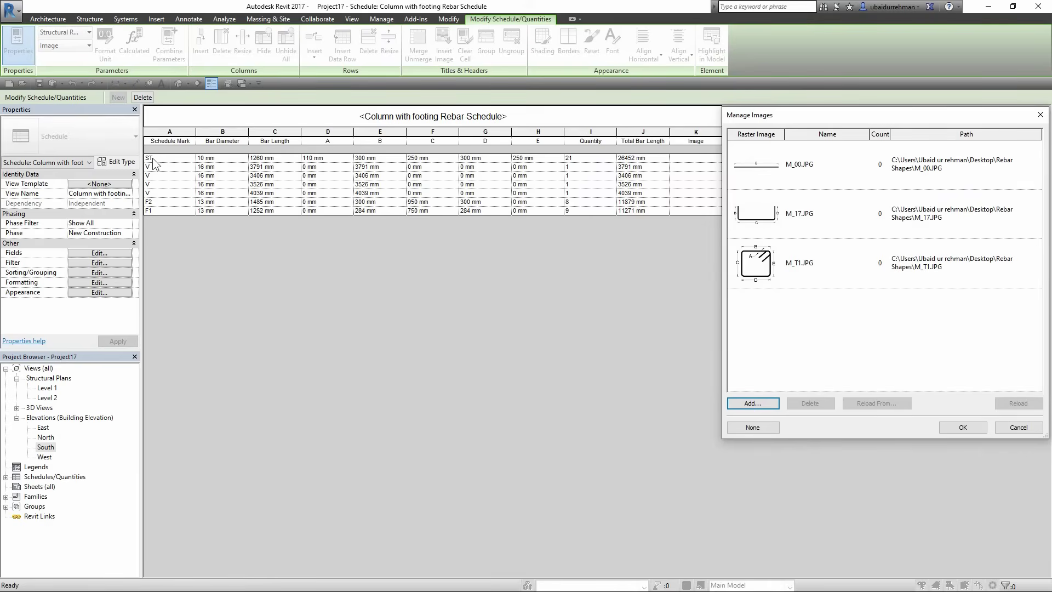
pyautogui.click(754, 265)
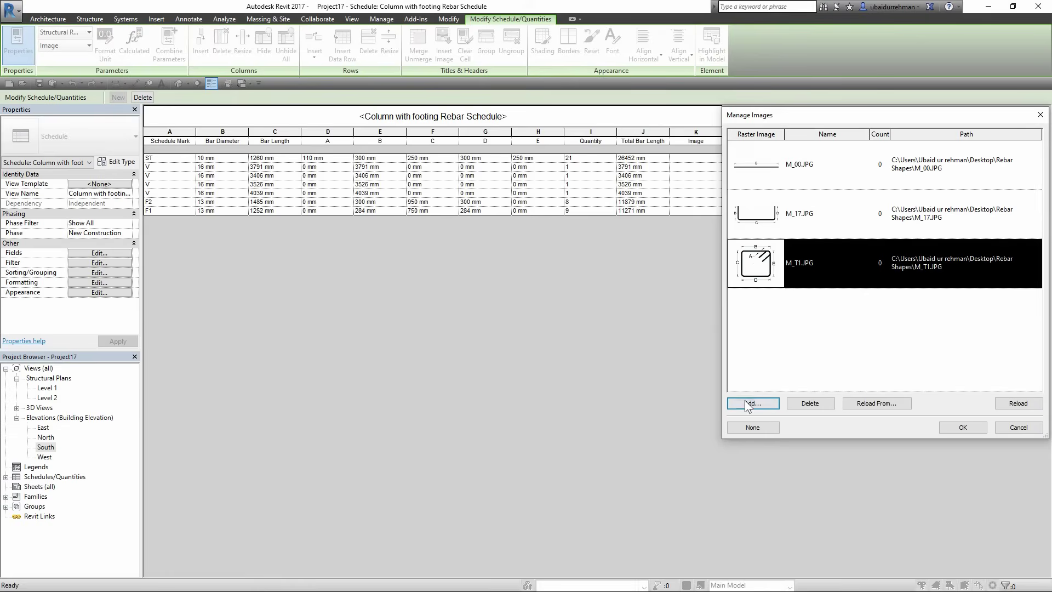
pyautogui.click(960, 428)
# - Assign M_00.JPG as the image of the first two V rows in the schedule
pyautogui.click(716, 166)
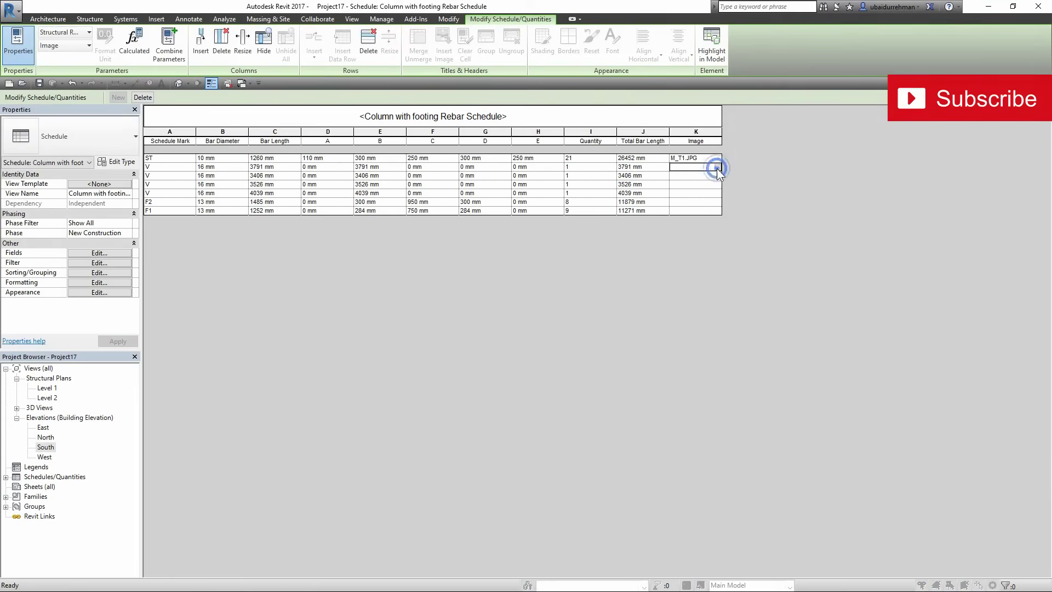
pyautogui.click(717, 167)
pyautogui.click(755, 164)
pyautogui.click(959, 426)
pyautogui.click(712, 175)
pyautogui.click(717, 175)
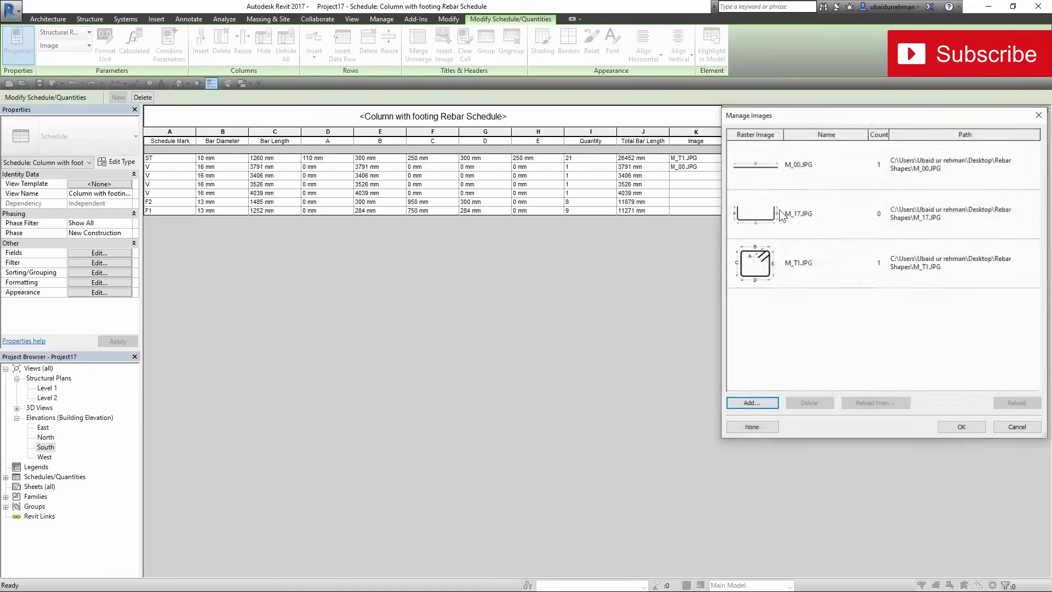
pyautogui.click(754, 169)
pyautogui.click(960, 426)
# - Assign M_00.JPG as the image of the last two V rows in the schedule
pyautogui.click(717, 185)
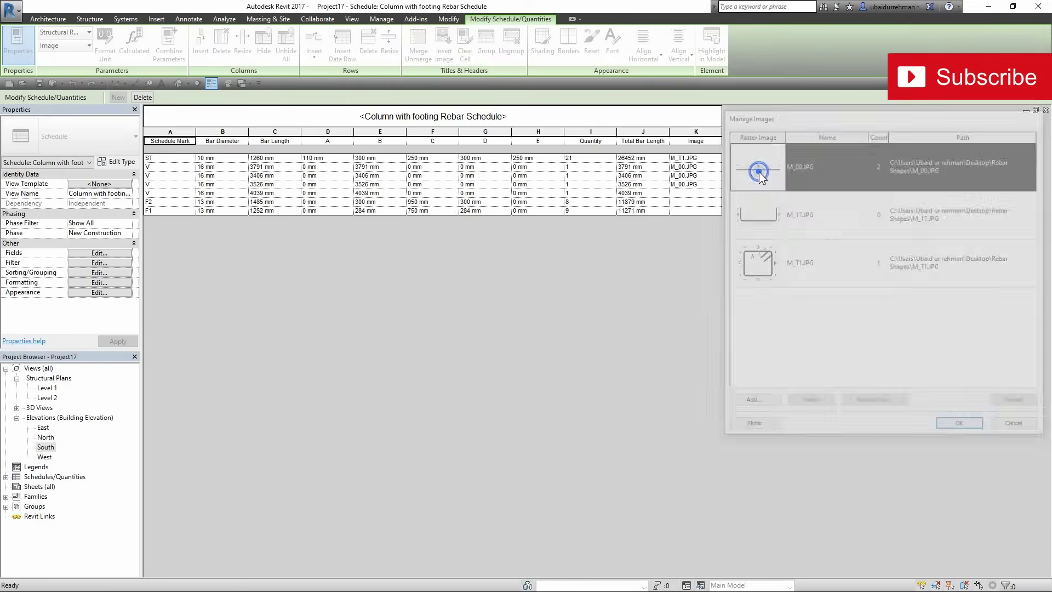
pyautogui.doubleClick(758, 172)
pyautogui.click(712, 193)
pyautogui.click(717, 193)
pyautogui.doubleClick(758, 172)
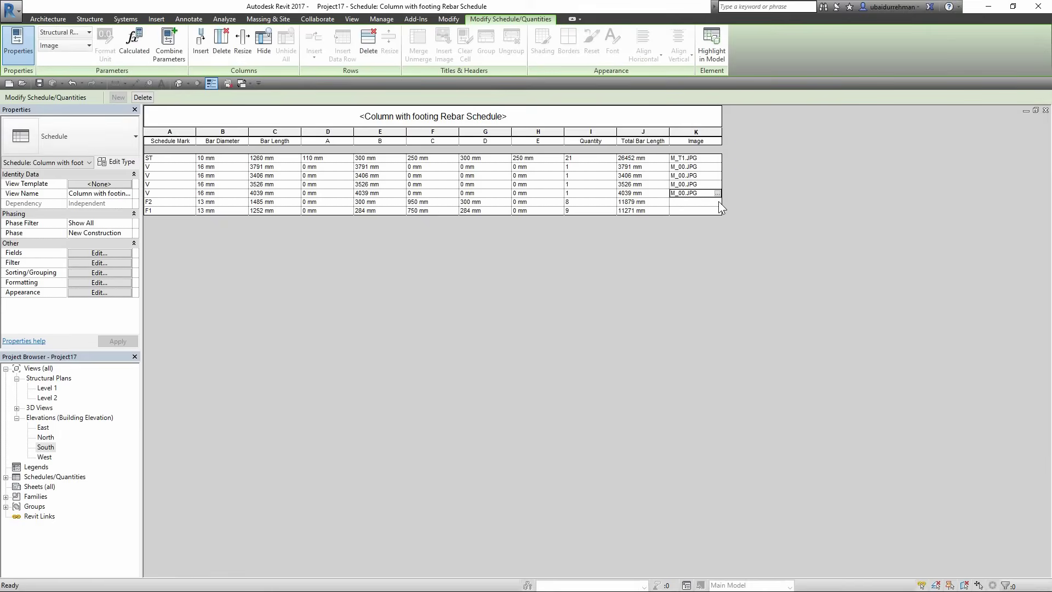
# - Assign M_17.JPG as the image of the F2 and F1 rows in the schedule
pyautogui.click(712, 201)
pyautogui.click(717, 201)
pyautogui.doubleClick(751, 209)
pyautogui.click(712, 210)
pyautogui.click(717, 210)
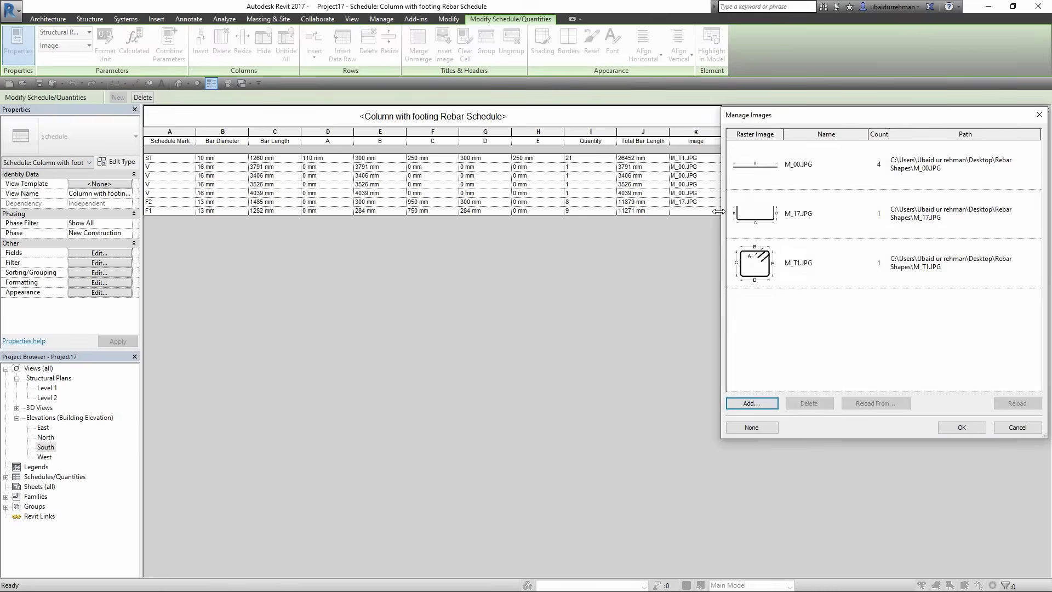
pyautogui.doubleClick(760, 216)
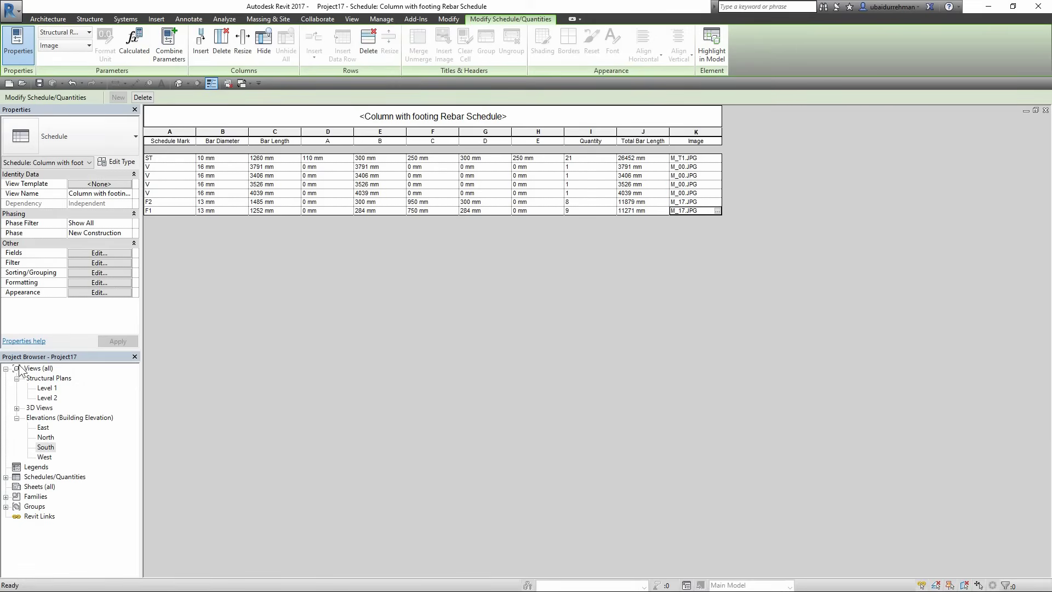
# - Open the Level 1 structural plan and bring up the project units for the Structural discipline
pyautogui.doubleClick(48, 388)
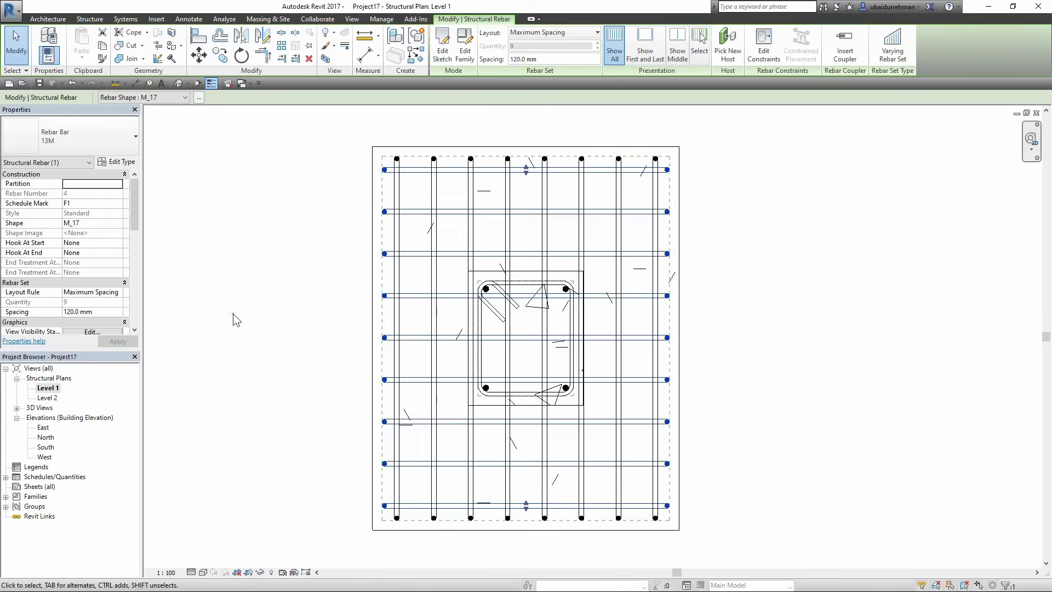
pyautogui.press('u')
pyautogui.press('n')
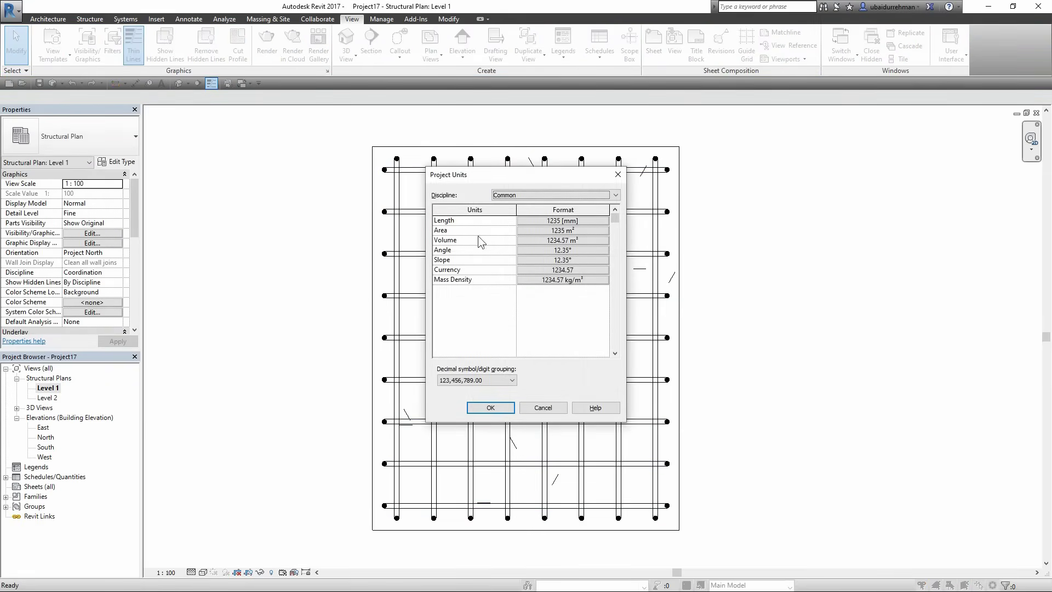
pyautogui.click(570, 195)
pyautogui.click(514, 214)
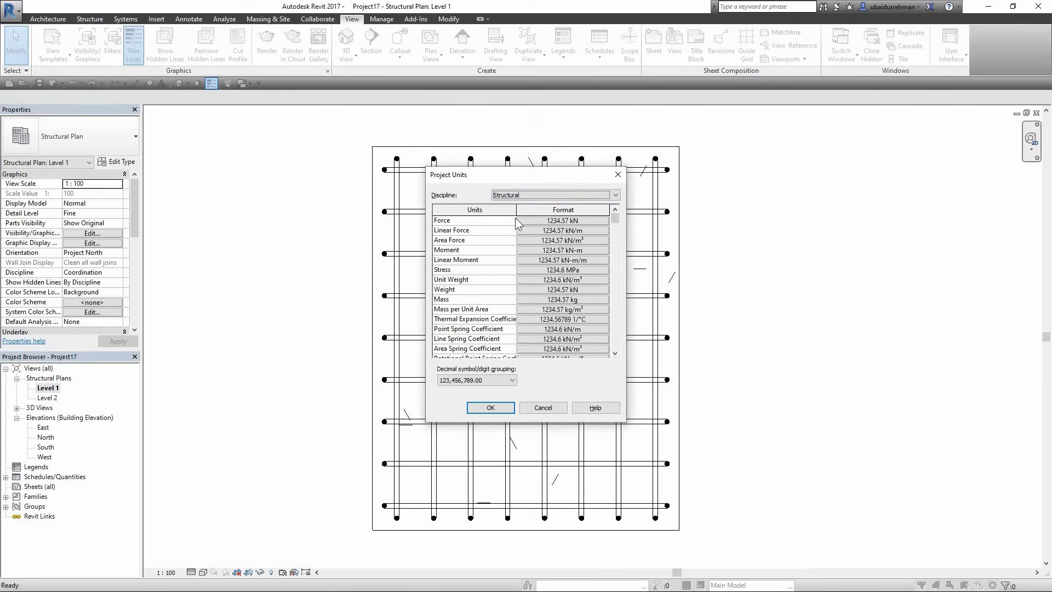
# - Set the unit symbol of Reinforcement Length to None and apply the project units
pyautogui.scroll(-4, 531, 302)
pyautogui.scroll(-4, 530, 301)
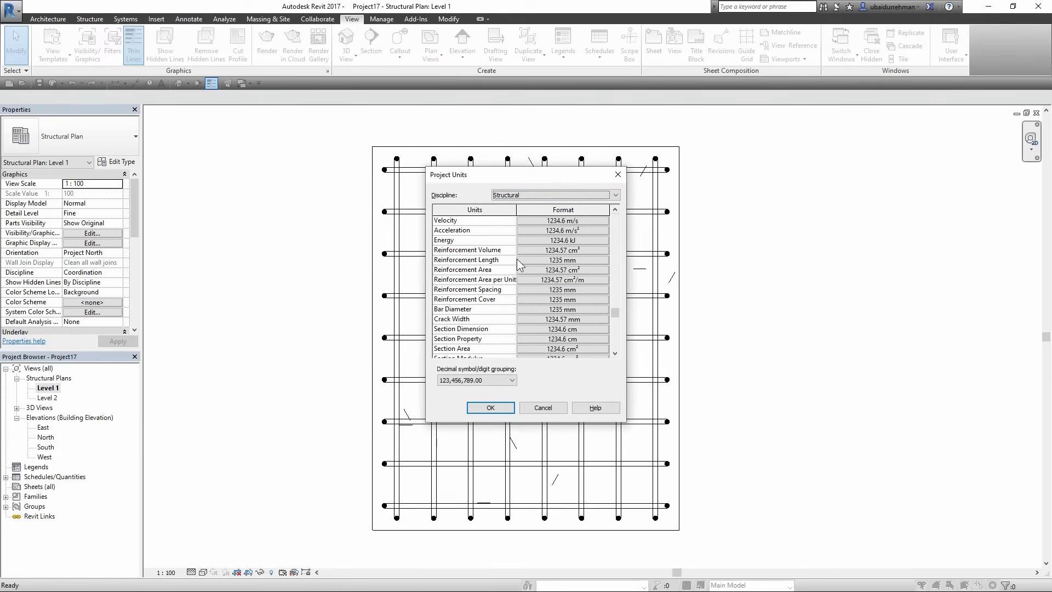
pyautogui.click(577, 259)
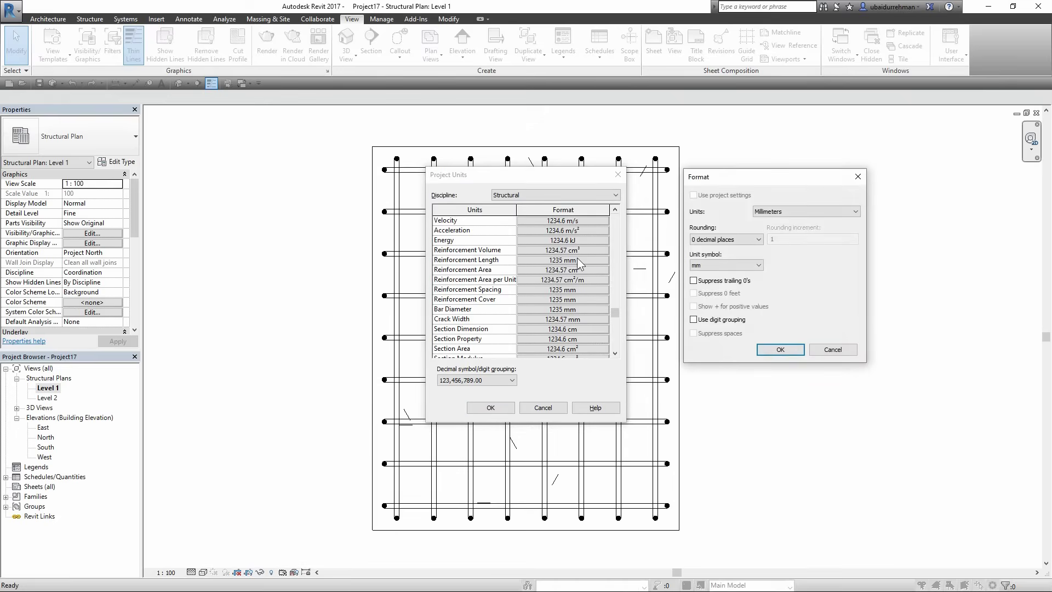
pyautogui.click(704, 266)
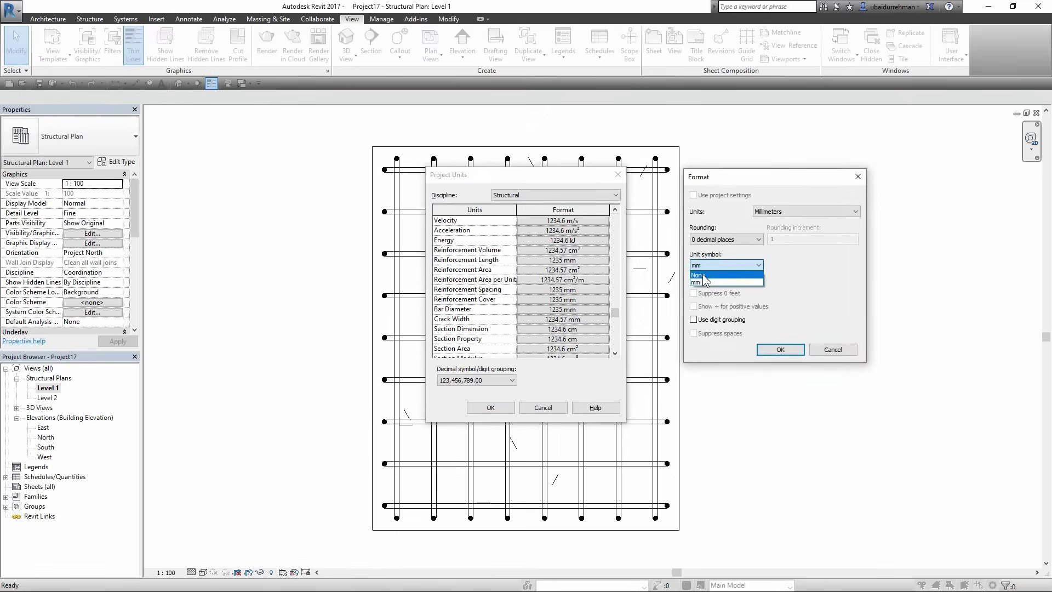
pyautogui.click(702, 275)
pyautogui.click(779, 350)
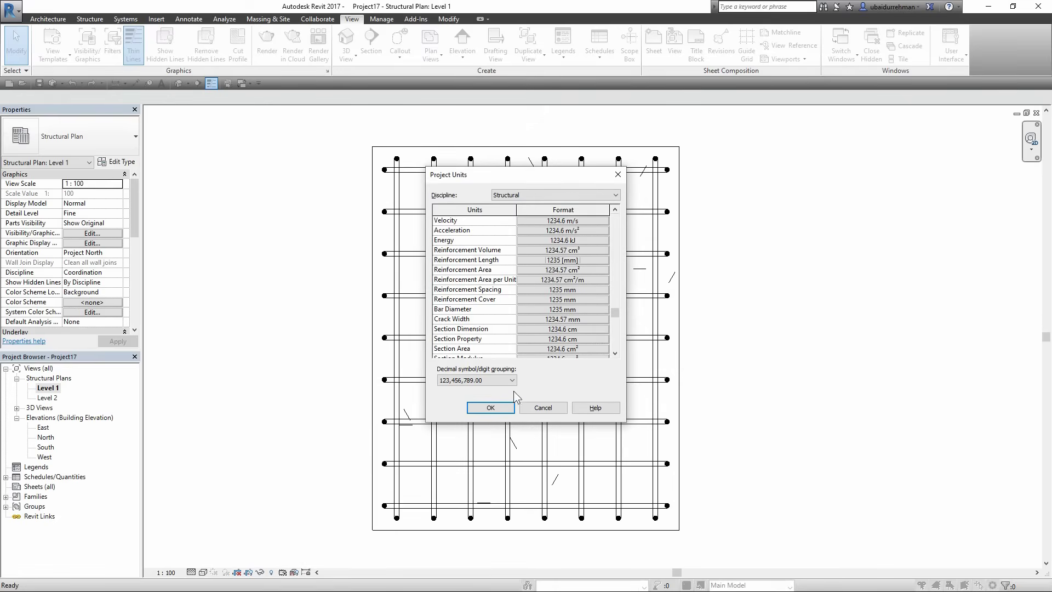
pyautogui.click(490, 407)
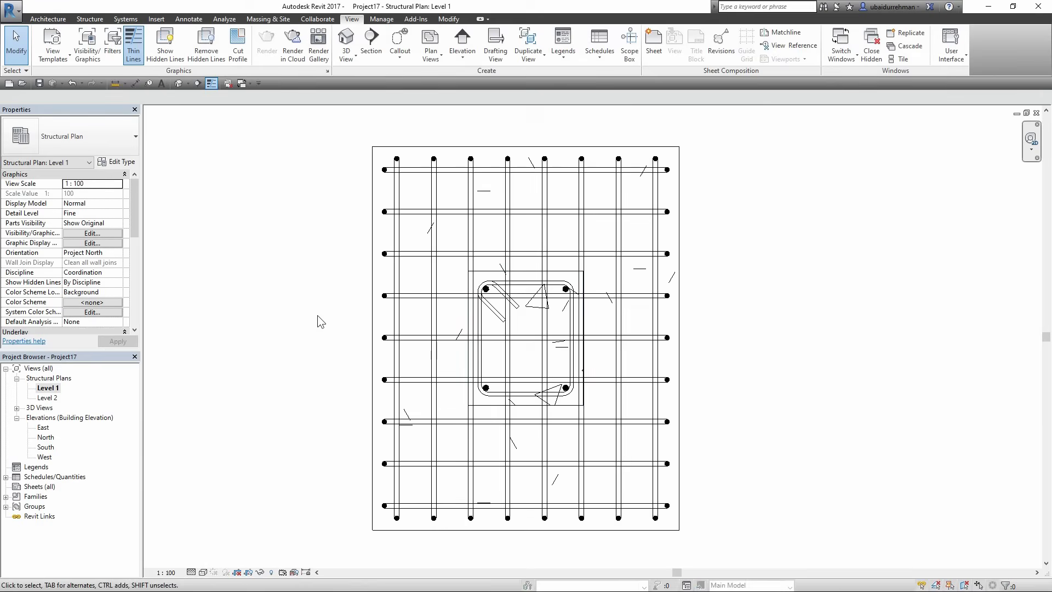
# - Reopen the Column with footing Rebar Schedule and center all its columns horizontally
pyautogui.click(6, 477)
pyautogui.doubleClick(55, 486)
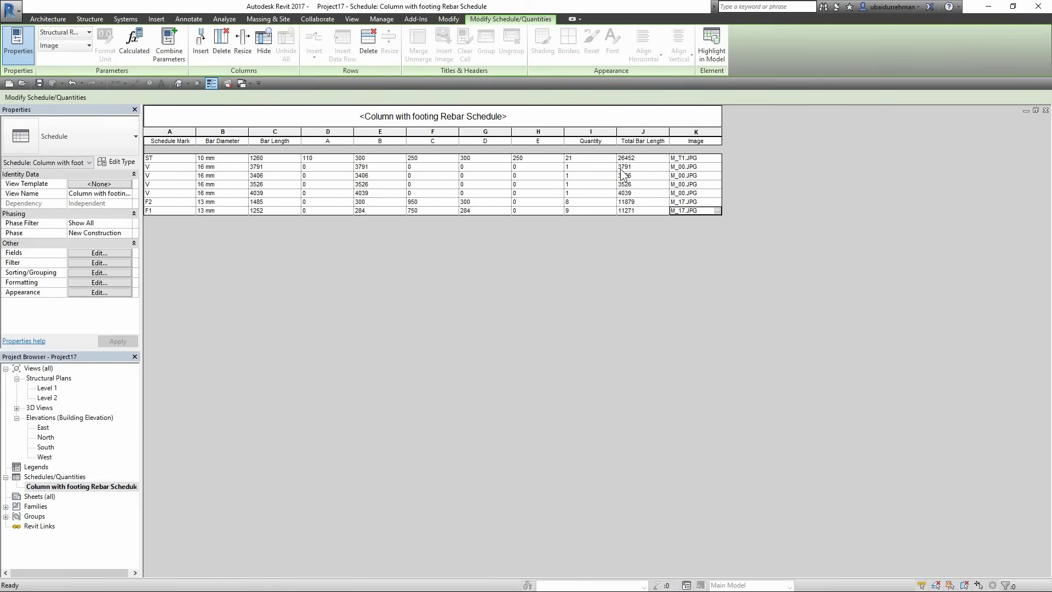
pyautogui.moveTo(691, 132); pyautogui.dragTo(462, 132)
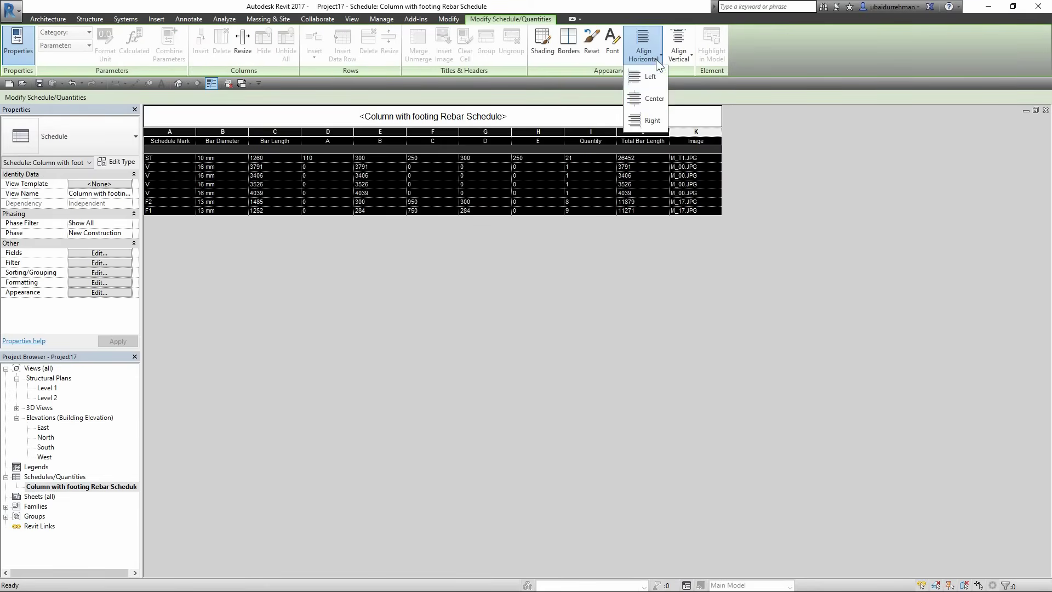
pyautogui.click(652, 99)
pyautogui.click(222, 166)
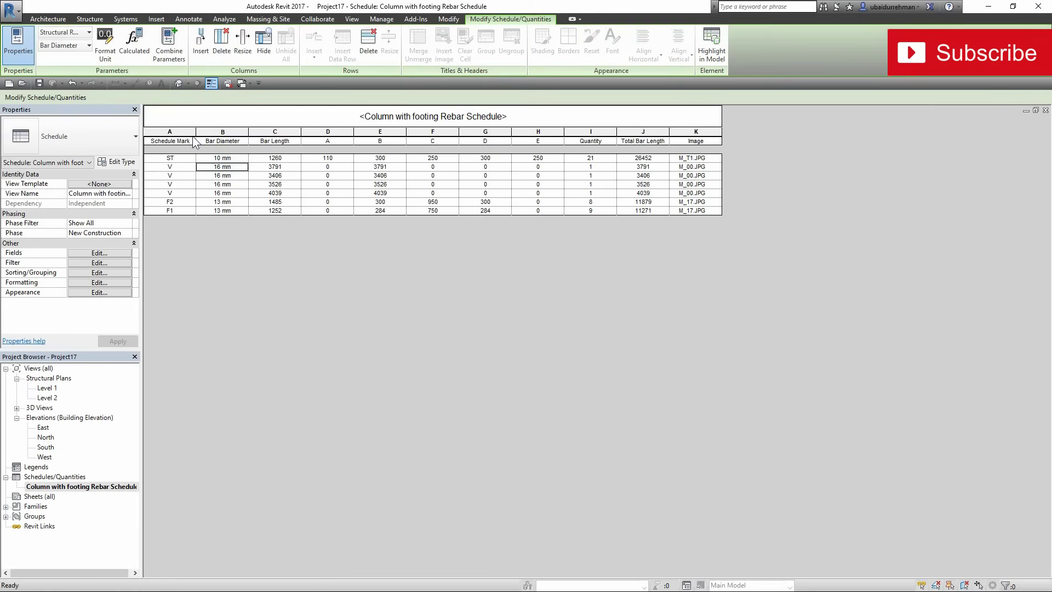
# - Narrow the schedule's columns to fit their contents, making the A to E dimension columns the narrowest
pyautogui.moveTo(195, 144); pyautogui.dragTo(189, 143)
pyautogui.moveTo(279, 130); pyautogui.dragTo(520, 135)
pyautogui.moveTo(332, 131); pyautogui.dragTo(412, 130)
pyautogui.click(225, 202)
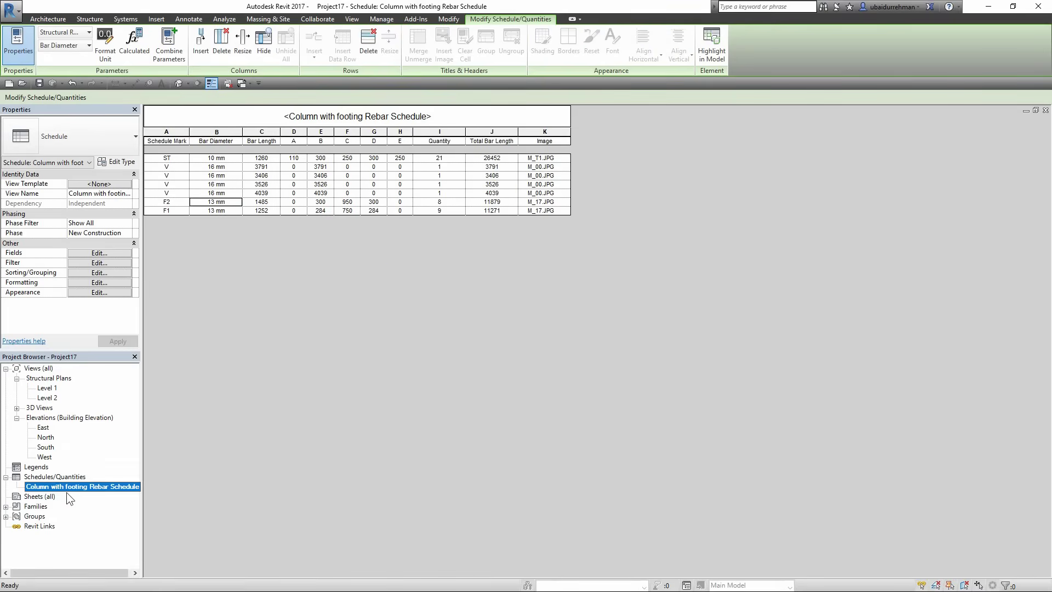
# - Load the A3 metric title block from the US Metric Titleblocks library folder and create a new sheet with it
pyautogui.rightClick(39, 499)
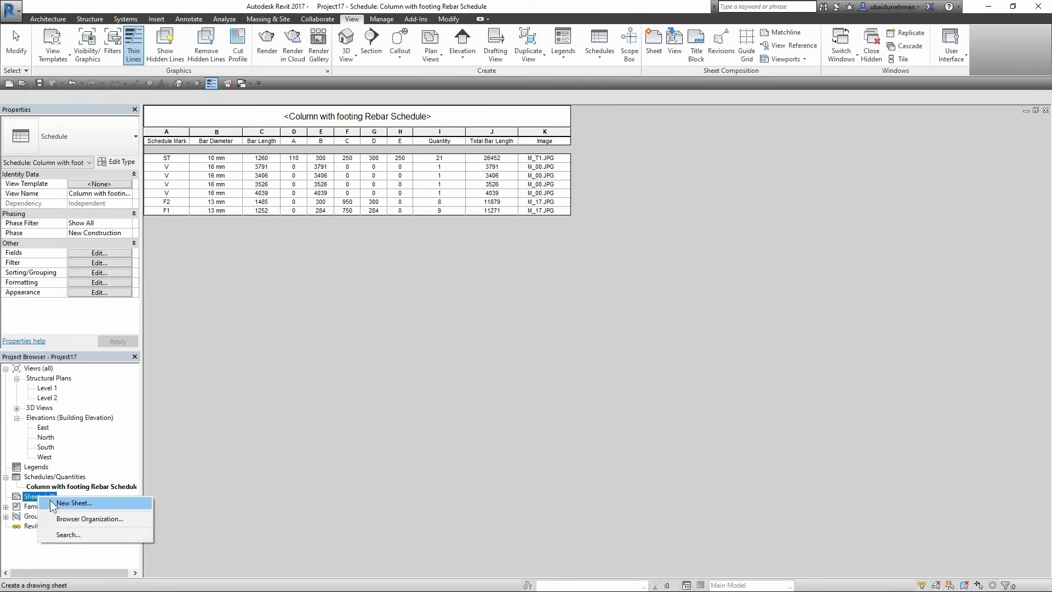
pyautogui.click(68, 504)
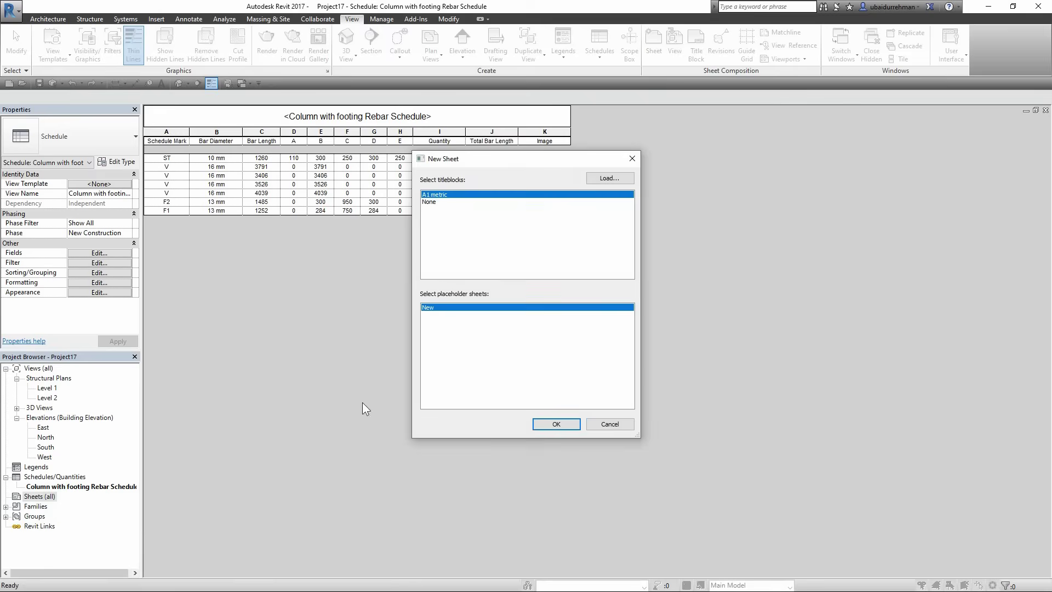
pyautogui.click(603, 179)
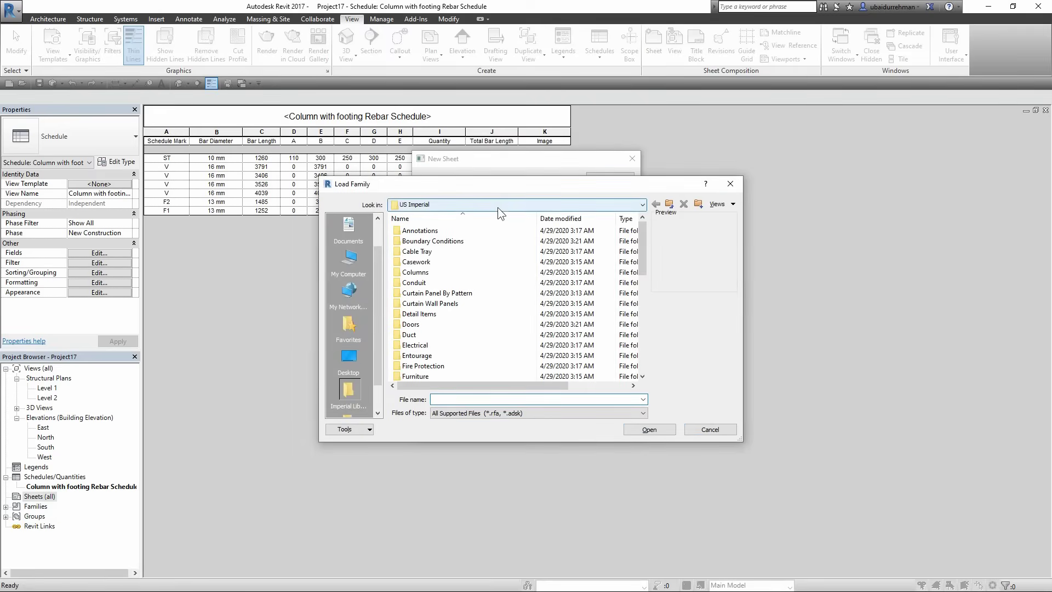
pyautogui.click(497, 207)
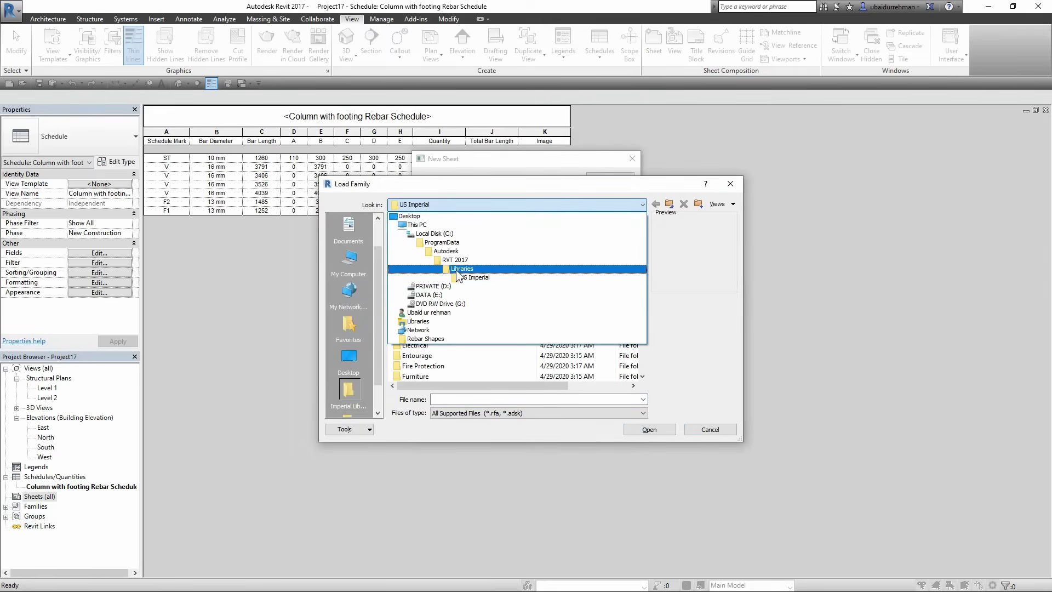
pyautogui.click(457, 269)
pyautogui.doubleClick(415, 251)
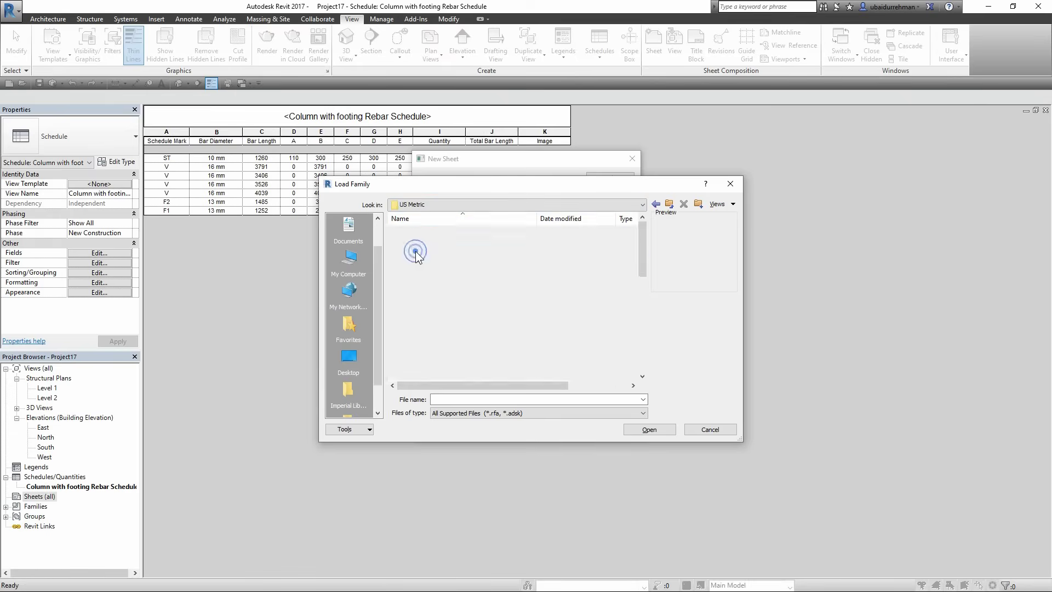
pyautogui.scroll(-3, 418, 304)
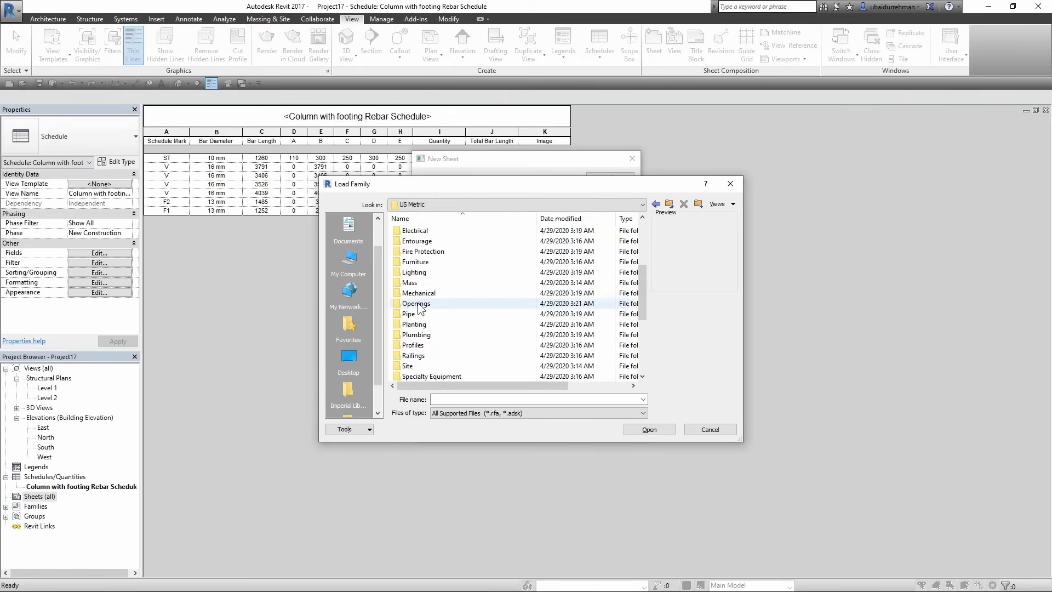
pyautogui.scroll(-4, 418, 307)
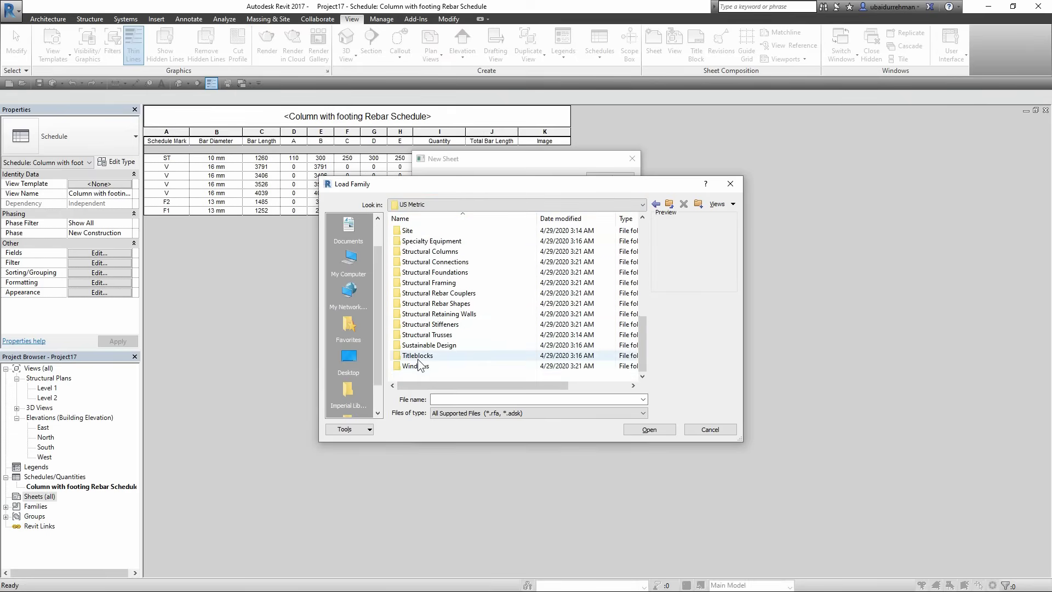
pyautogui.doubleClick(418, 357)
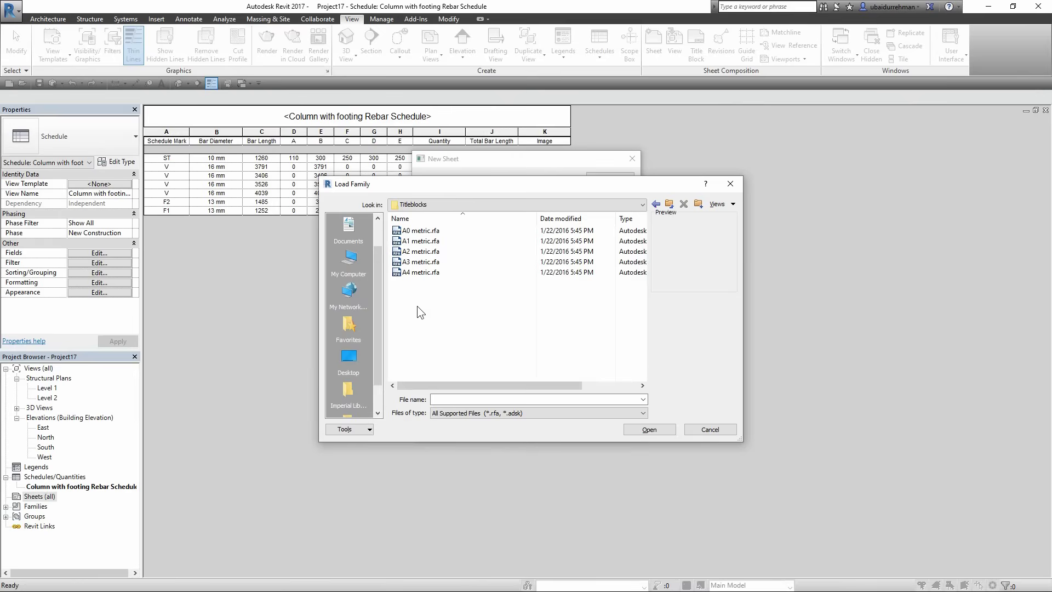
pyautogui.click(419, 262)
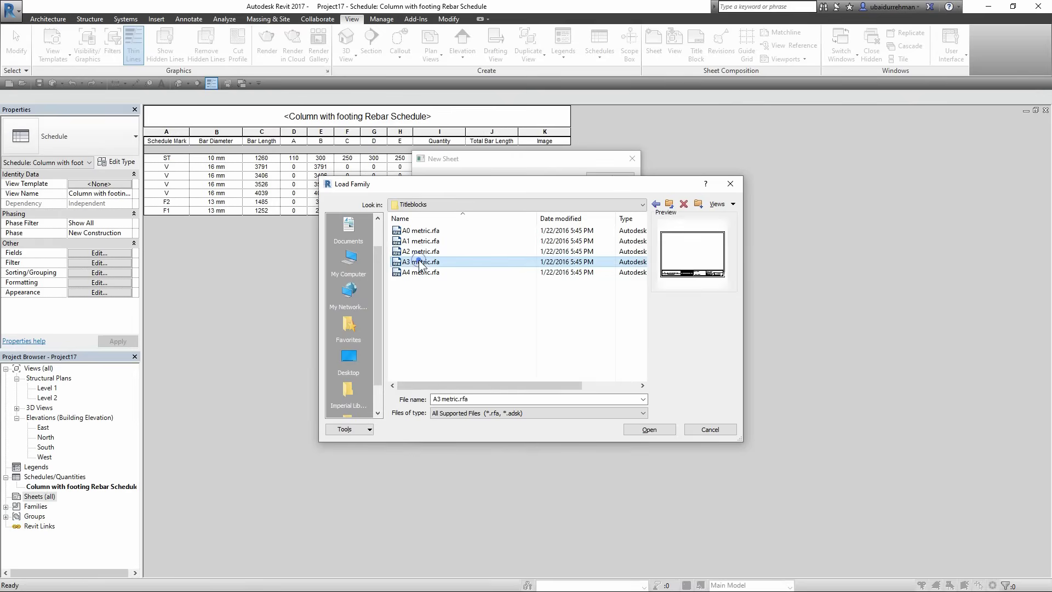
pyautogui.click(646, 429)
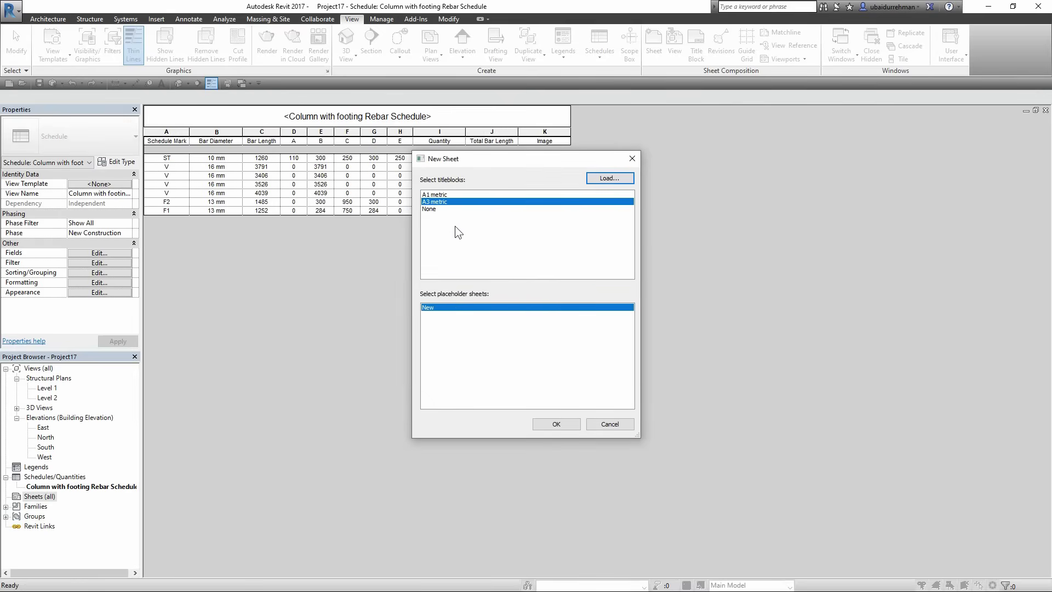
pyautogui.click(553, 427)
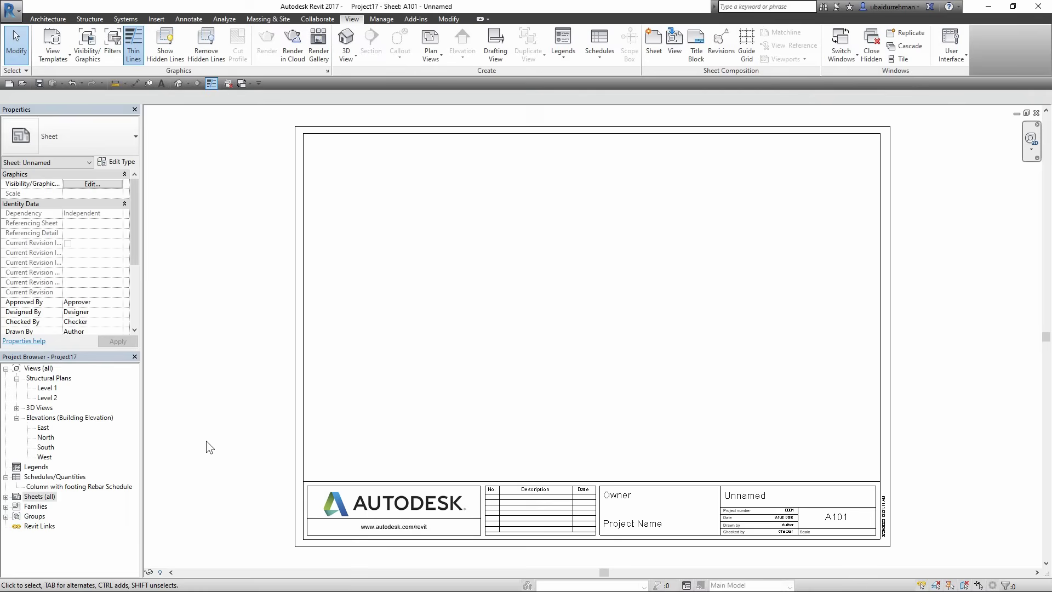
# - Place the Column with footing Rebar Schedule in the upper-left corner of the sheet's drawing area
pyautogui.click(41, 487)
pyautogui.moveTo(255, 439); pyautogui.dragTo(519, 291)
pyautogui.click(520, 291)
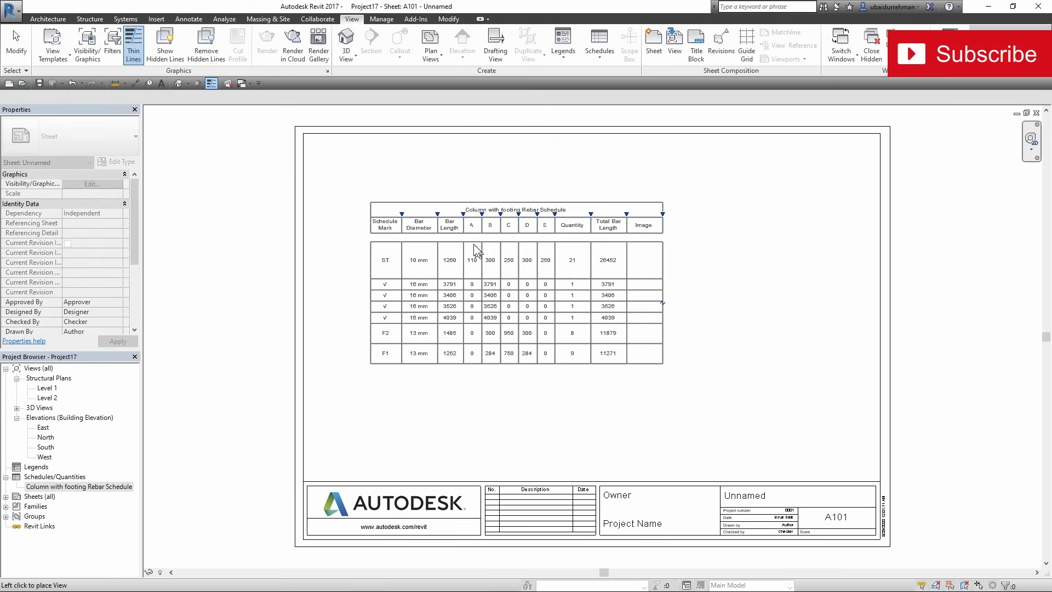
pyautogui.moveTo(474, 249); pyautogui.dragTo(459, 231)
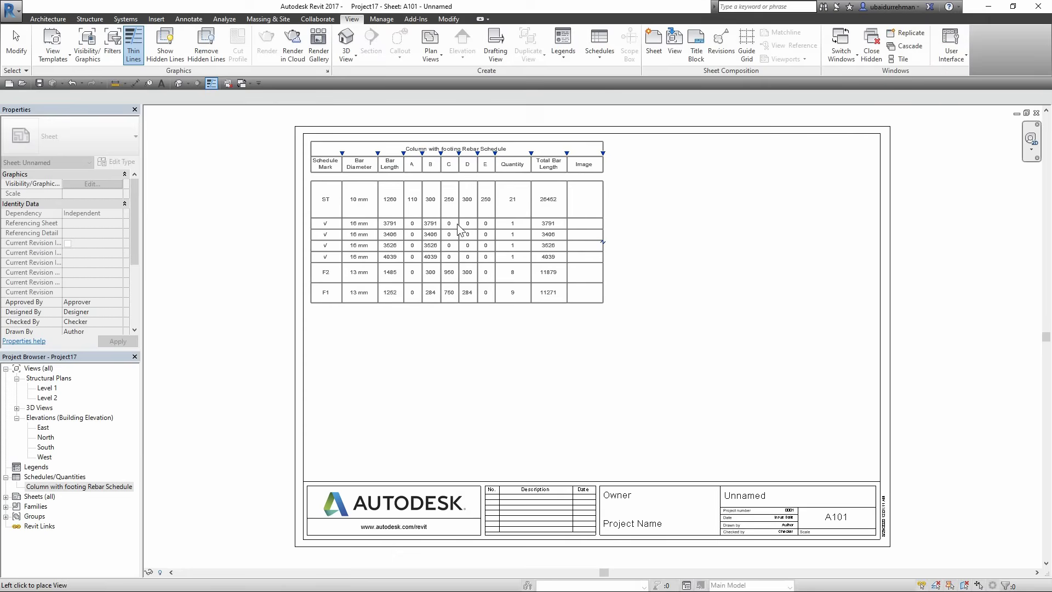
pyautogui.click(458, 224)
pyautogui.click(503, 331)
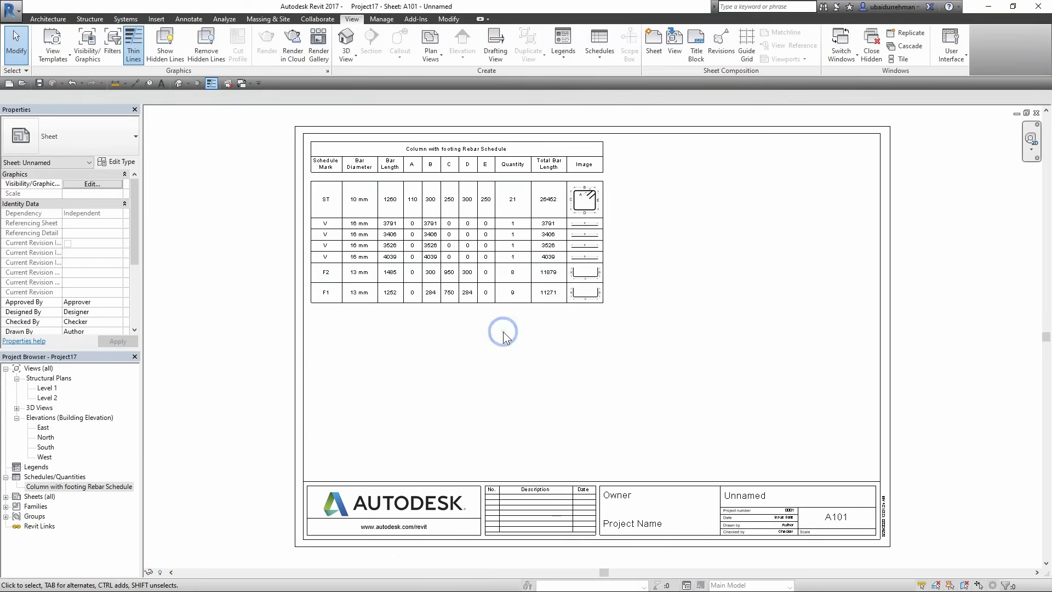
# - Widen the Image column of the placed schedule to enlarge the rebar shape images
pyautogui.click(598, 300)
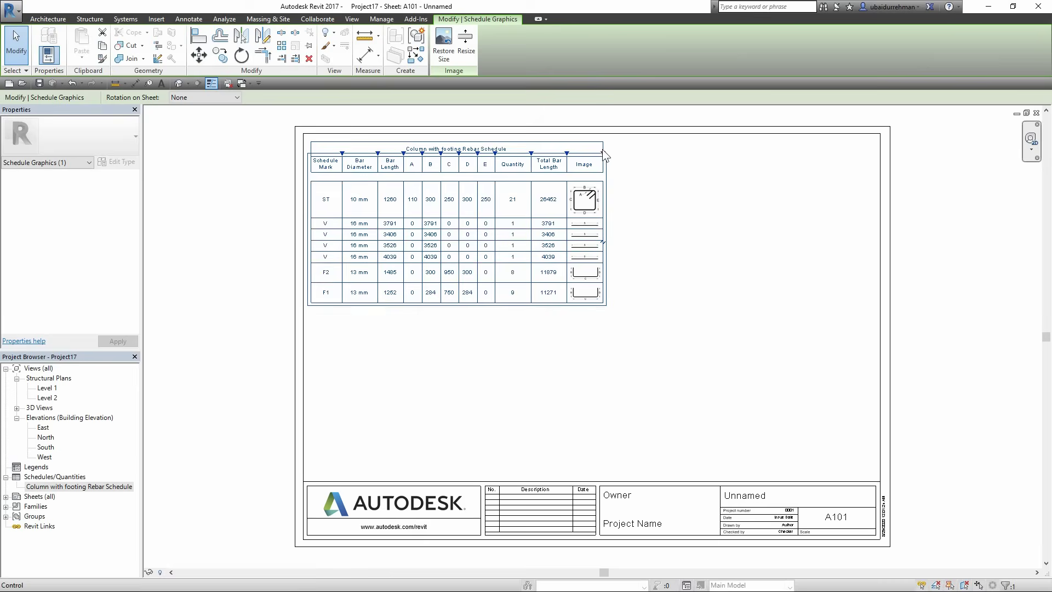
pyautogui.moveTo(602, 154); pyautogui.dragTo(633, 153)
pyautogui.click(668, 256)
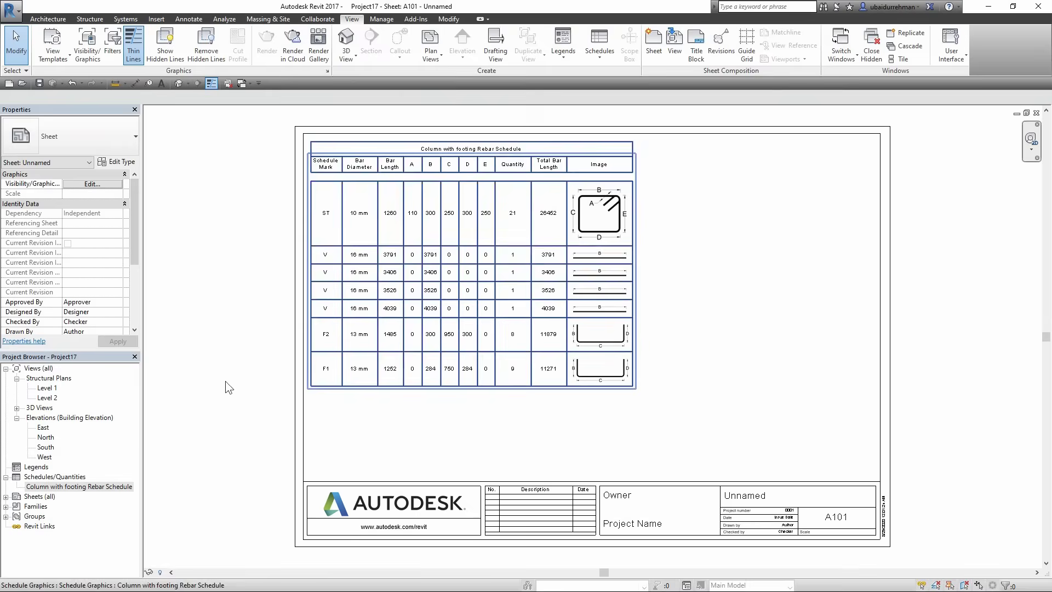
# - Open the South elevation and set its view scale to 1:25
pyautogui.doubleClick(44, 447)
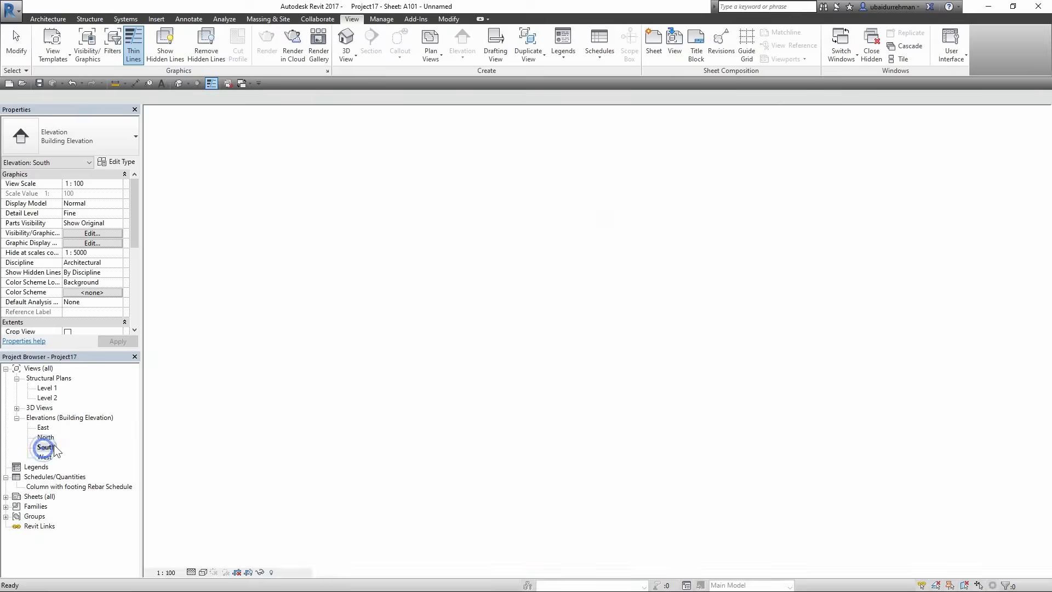
pyautogui.scroll(-5, 564, 330)
pyautogui.scroll(-2, 564, 330)
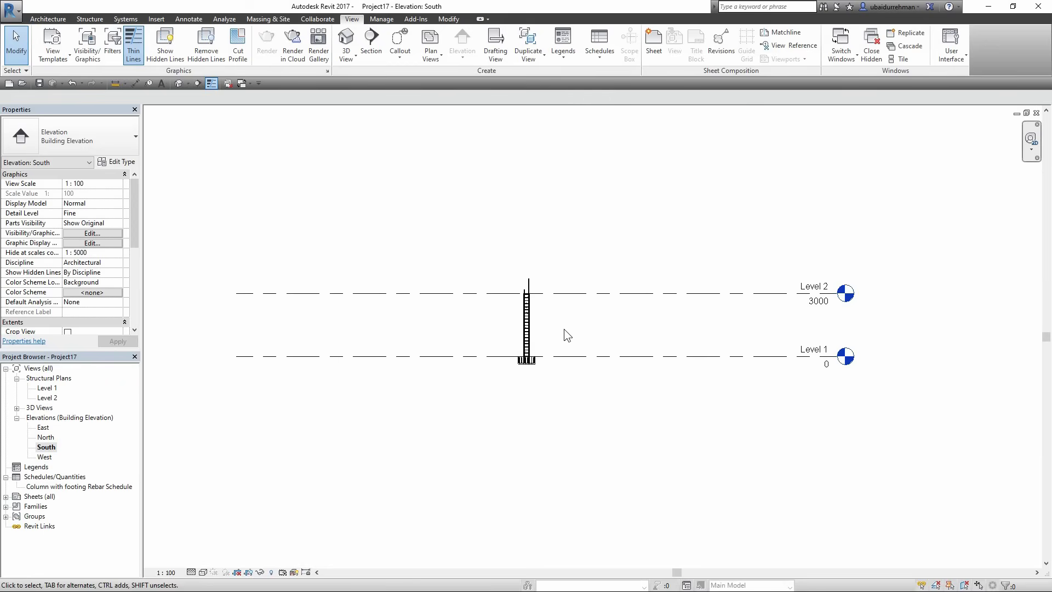
pyautogui.moveTo(564, 329); pyautogui.dragTo(602, 321, button='middle')
pyautogui.click(166, 573)
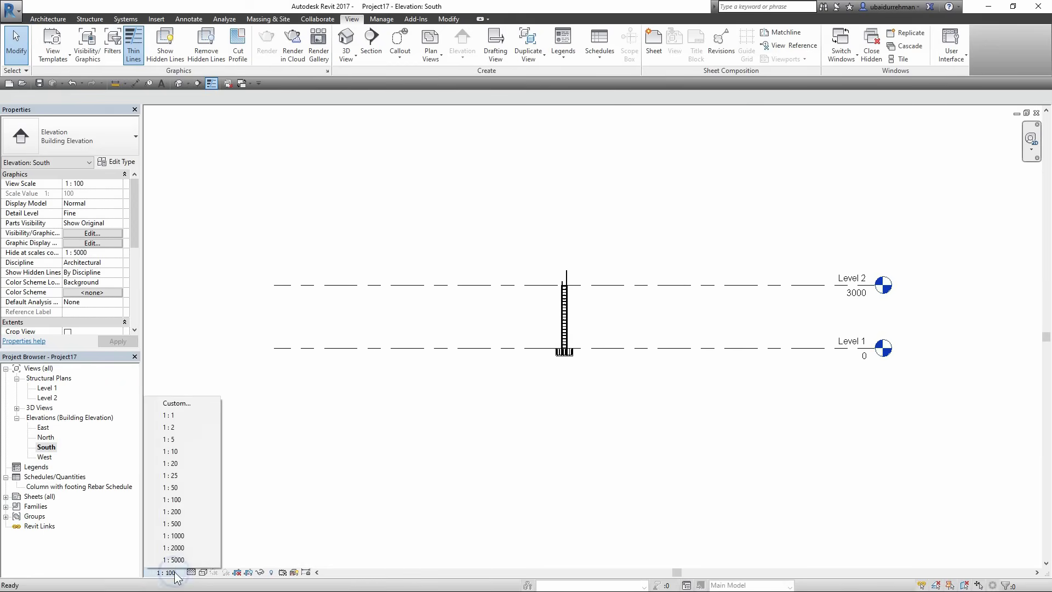
pyautogui.click(176, 473)
# - Shorten both ends of the Level 1 and Level 2 lines so they extend only slightly beyond the column
pyautogui.click(658, 285)
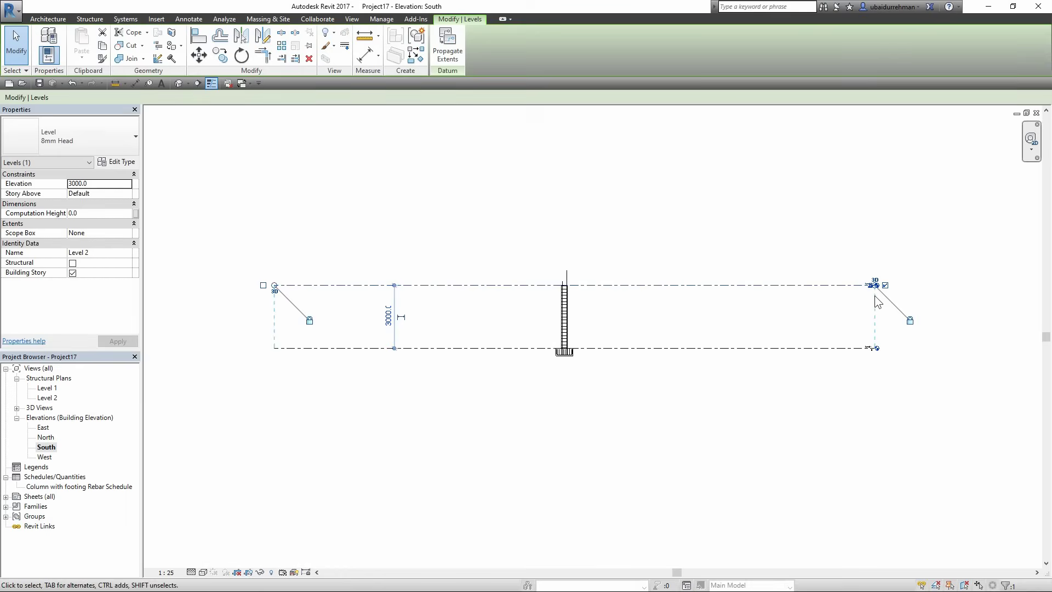
pyautogui.moveTo(874, 287); pyautogui.dragTo(675, 291)
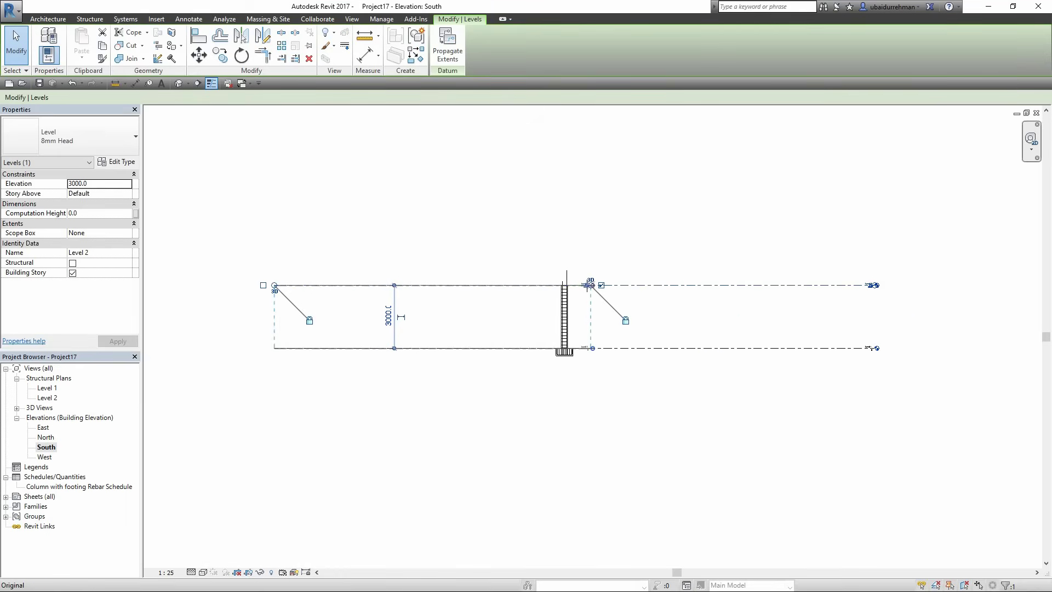
pyautogui.moveTo(579, 285); pyautogui.dragTo(585, 284)
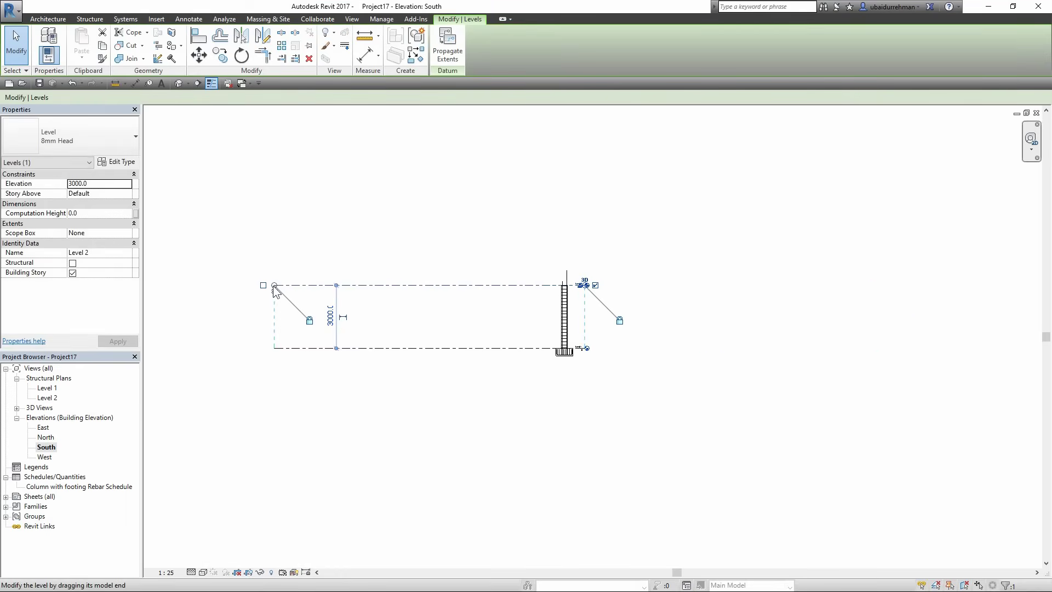
pyautogui.moveTo(274, 286); pyautogui.dragTo(556, 387)
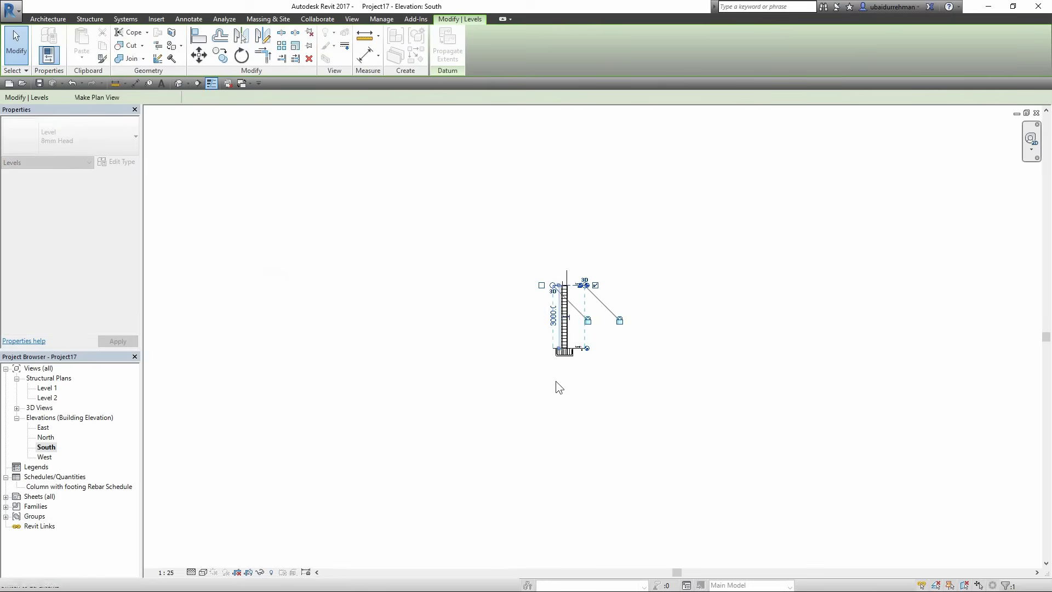
pyautogui.click(555, 380)
pyautogui.scroll(5, 575, 307)
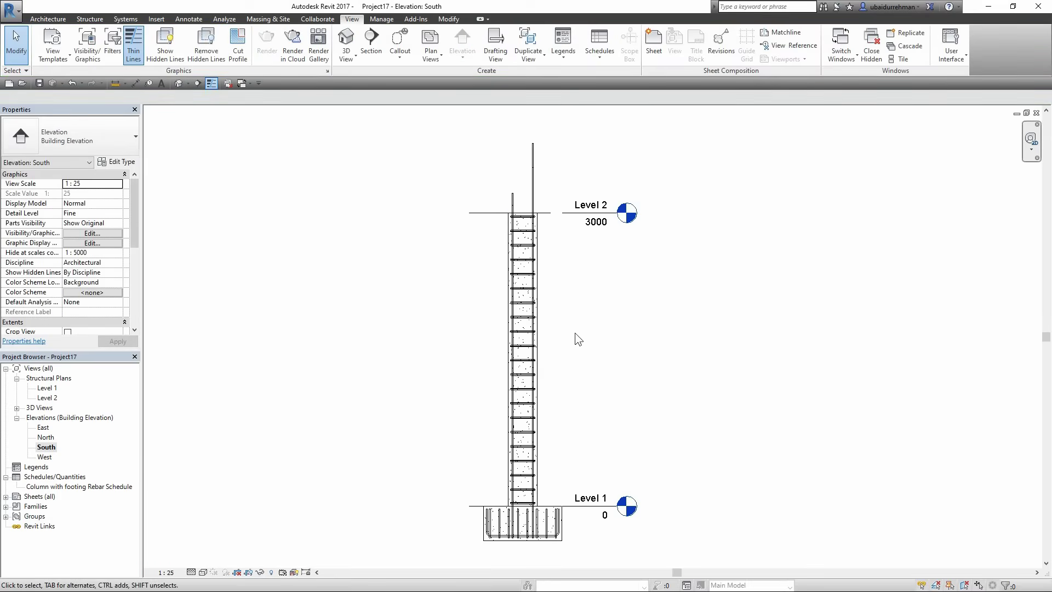
# - Open sheet A101 and place the South elevation on it to the right of the rebar schedule
pyautogui.click(6, 497)
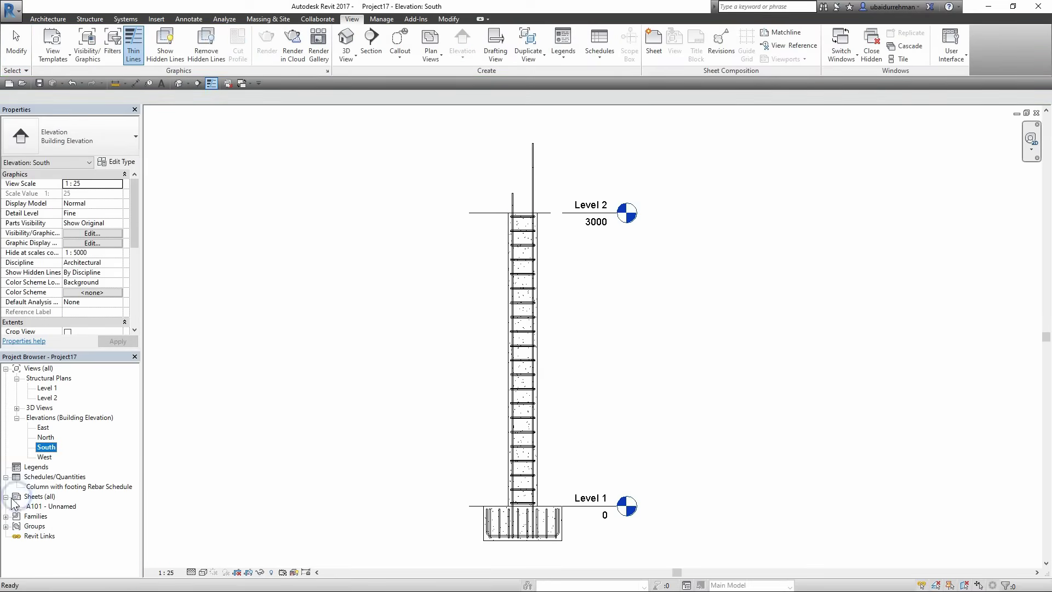
pyautogui.doubleClick(58, 505)
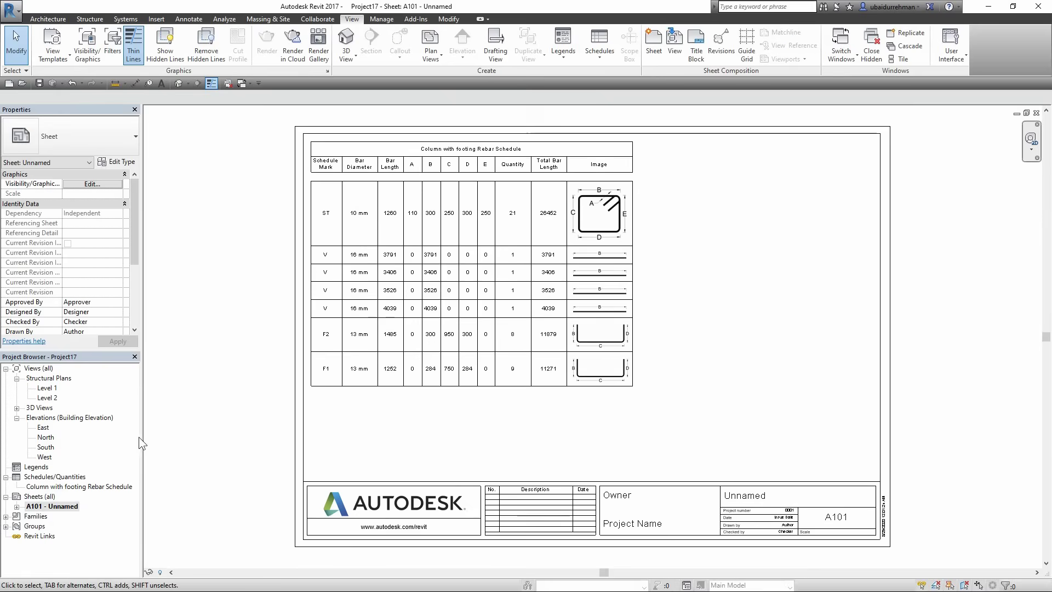
pyautogui.moveTo(46, 447); pyautogui.dragTo(724, 310)
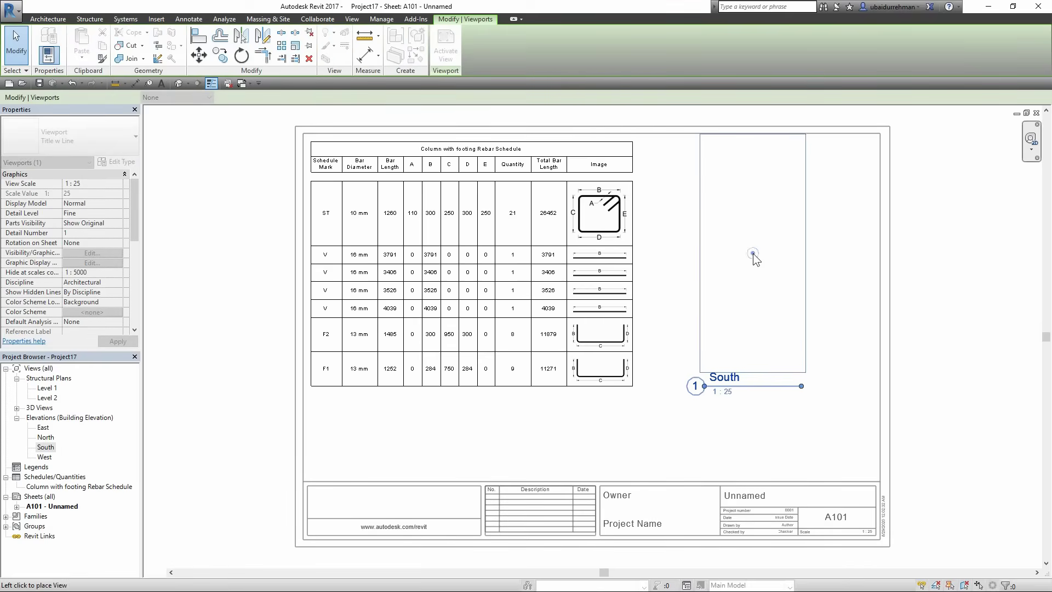
pyautogui.click(753, 253)
pyautogui.click(664, 262)
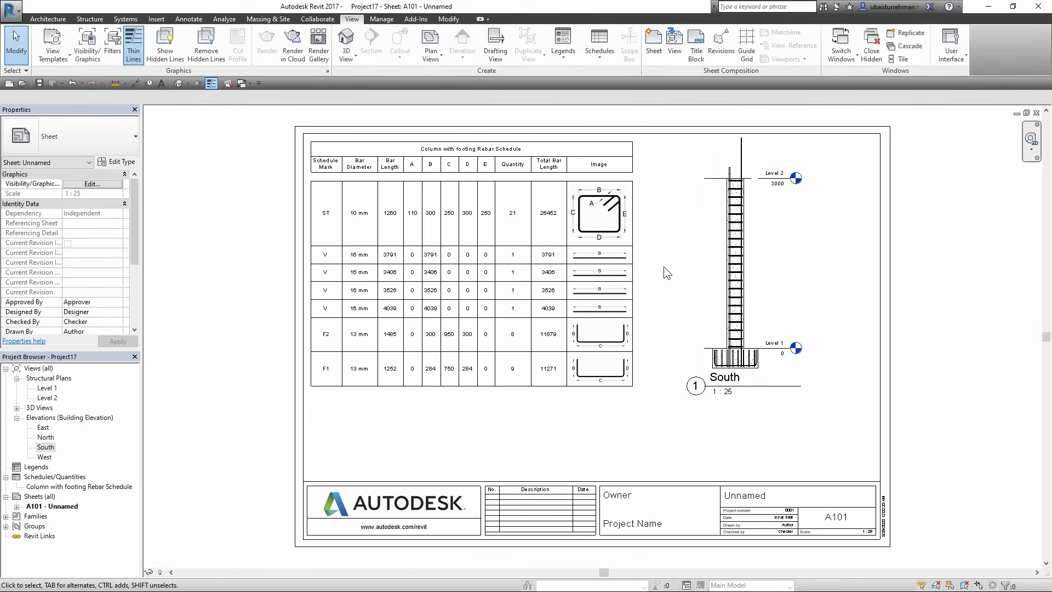
# - Try a custom view scale of 1:30 for the South elevation and check it on sheet A101
pyautogui.doubleClick(47, 388)
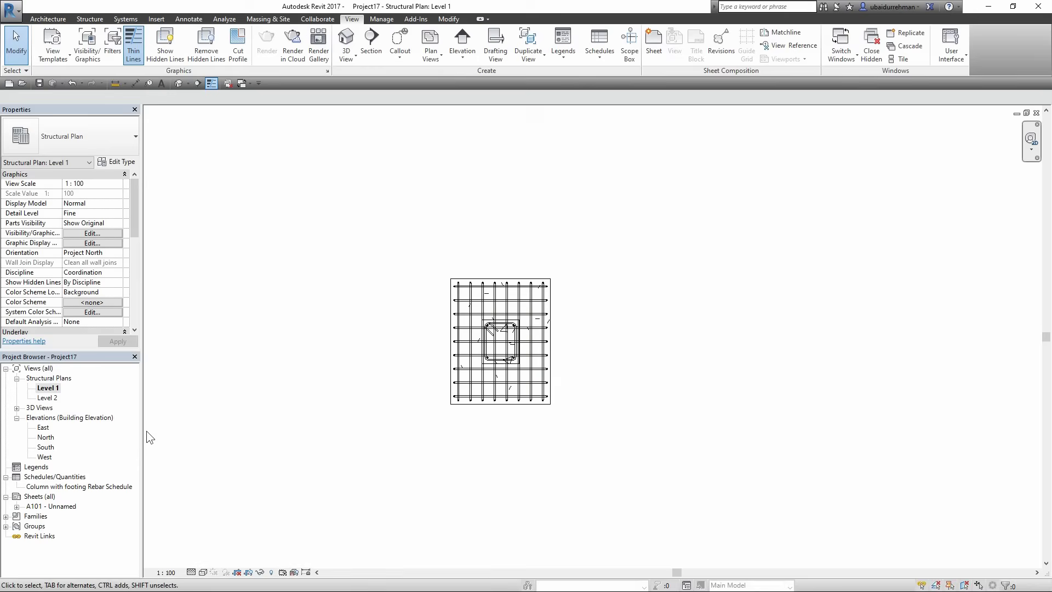
pyautogui.doubleClick(46, 506)
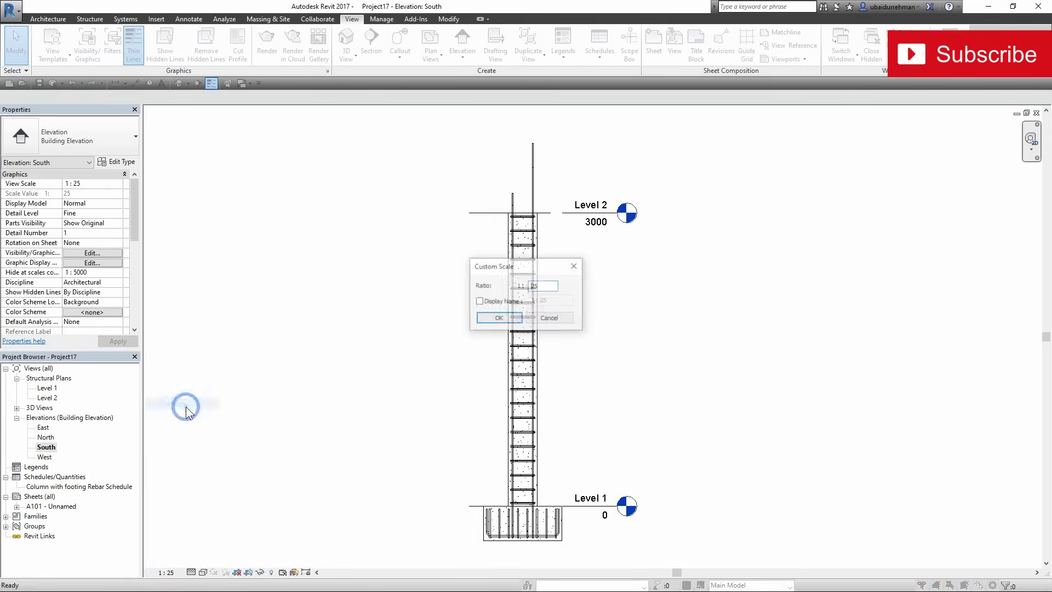
pyautogui.click(498, 318)
pyautogui.doubleClick(46, 505)
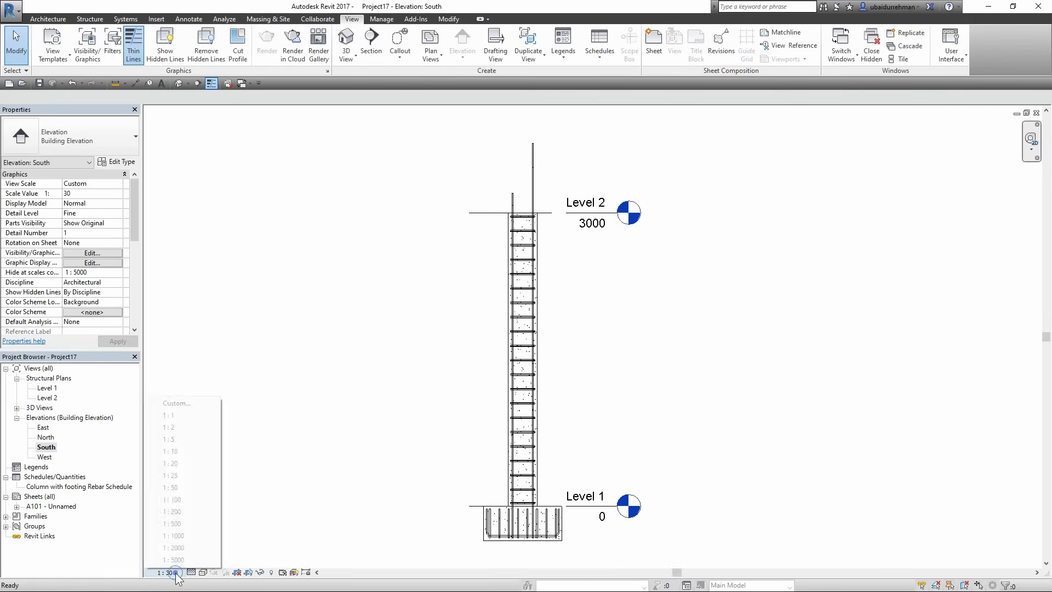
# - Set the South elevation's view scale to 1:20 and move its viewport on sheet A101 down inside the border
pyautogui.click(170, 466)
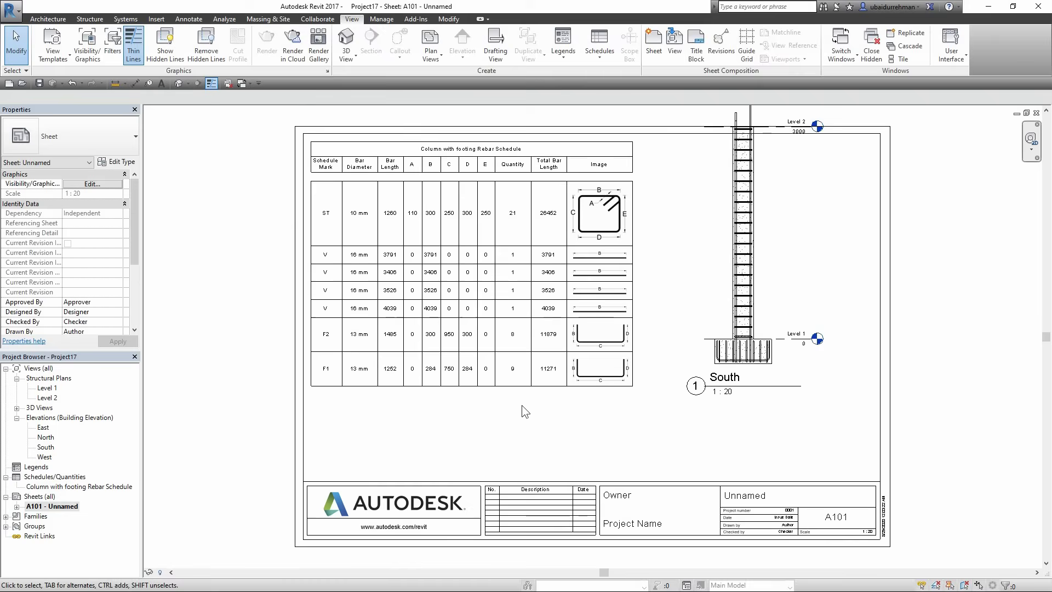
pyautogui.moveTo(742, 246); pyautogui.dragTo(727, 311)
pyautogui.click(613, 410)
# - Widen the schedule's Image column further toward the elevation and shift the South viewport slightly down
pyautogui.click(619, 187)
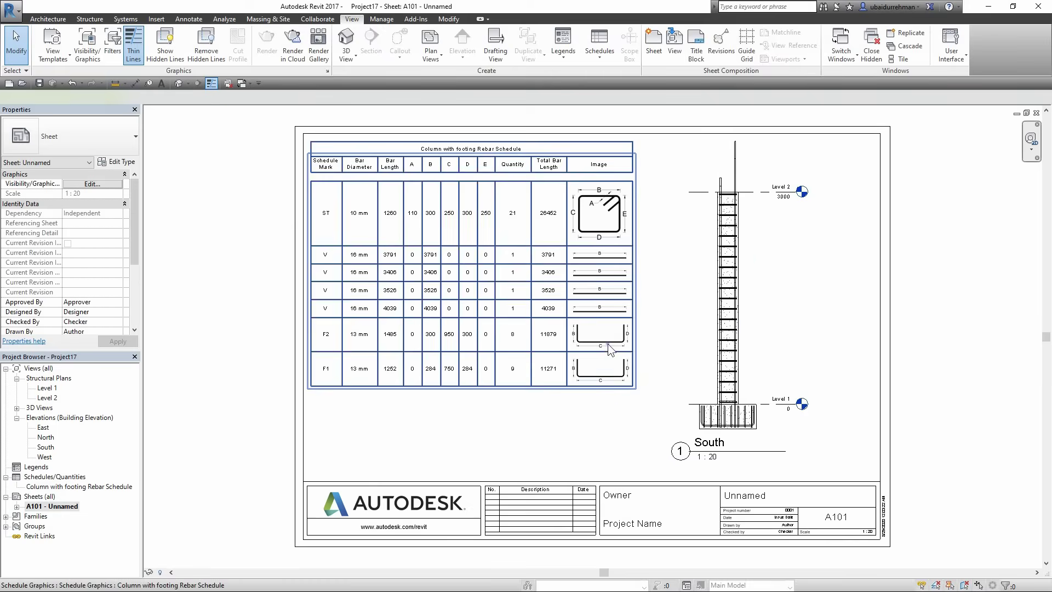
pyautogui.moveTo(633, 156); pyautogui.dragTo(662, 163)
pyautogui.moveTo(742, 230); pyautogui.dragTo(742, 260)
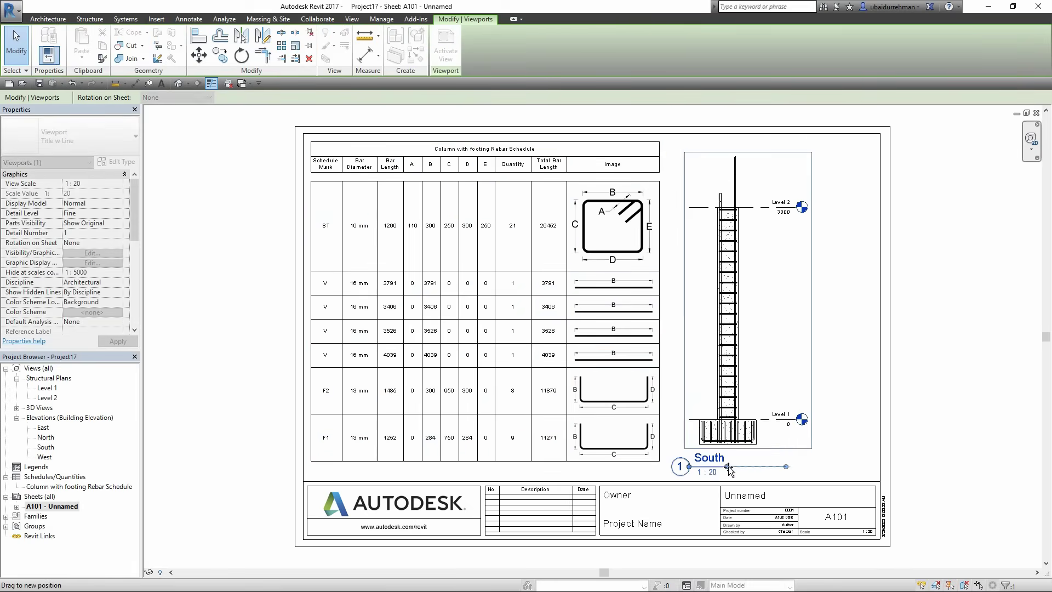
# - Shorten the South viewport's title line and move the title to sit centered beneath the footing
pyautogui.click(843, 429)
pyautogui.moveTo(707, 458); pyautogui.dragTo(751, 457)
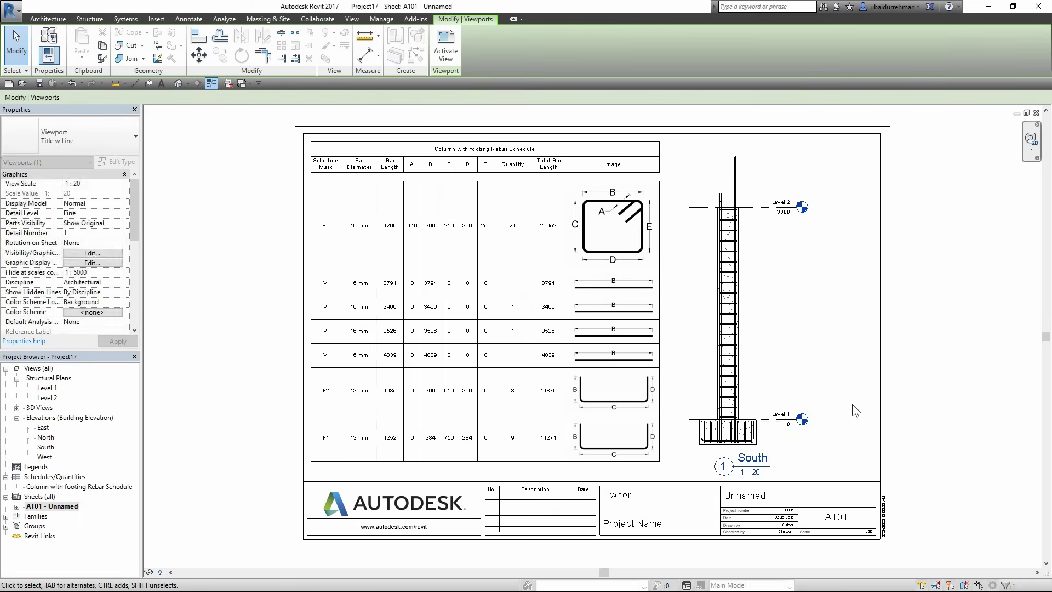
pyautogui.click(853, 409)
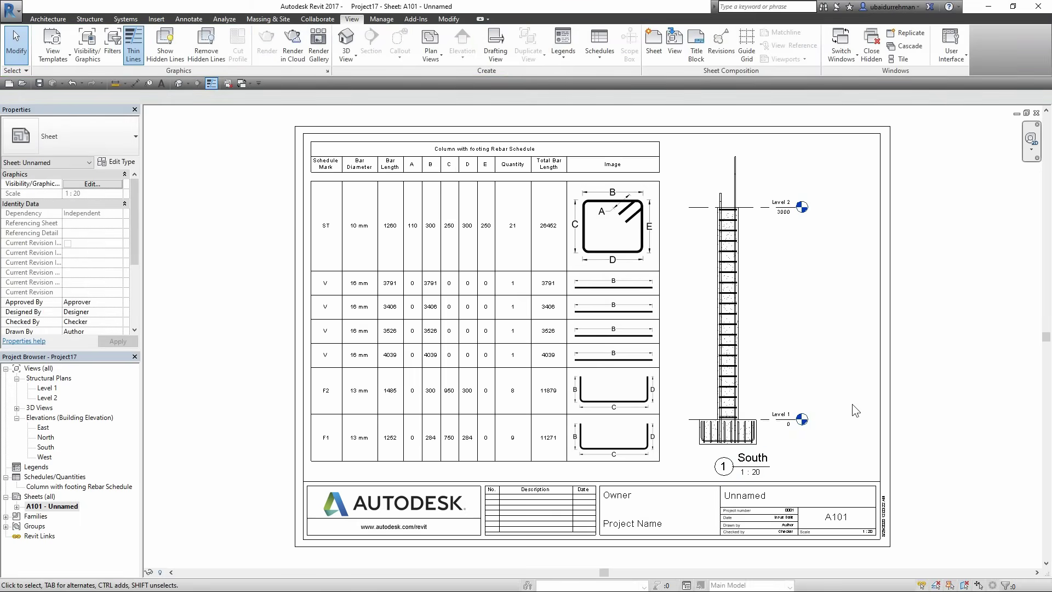